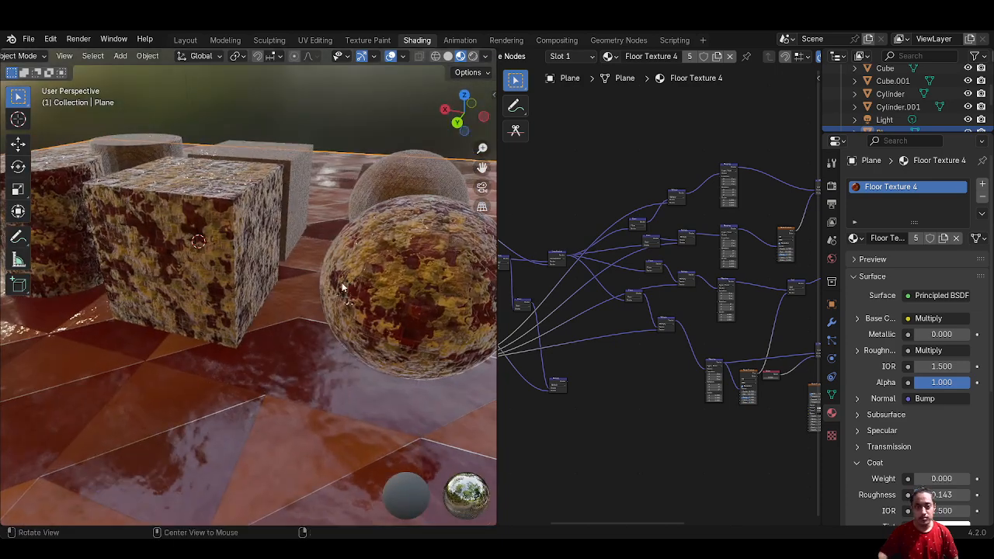
# - Select the front cube that carries the red-and-yellow Floor Texture 2 material
pyautogui.scroll(5, 305, 282)
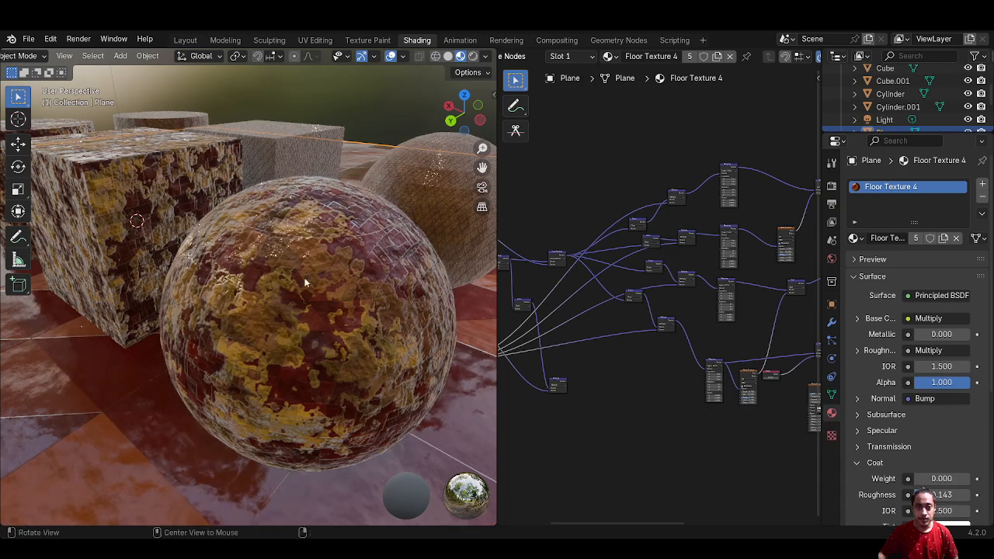
pyautogui.scroll(2, 301, 270)
pyautogui.keyDown('alt'); pyautogui.moveTo(371, 308); pyautogui.dragTo(385, 332); pyautogui.keyUp('alt')
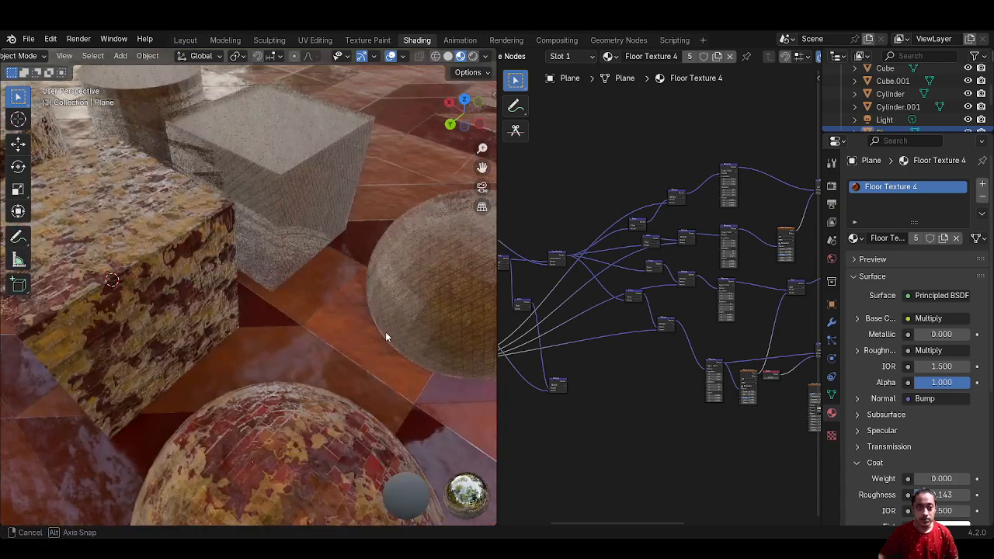
pyautogui.moveTo(326, 306); pyautogui.dragTo(398, 289, button='middle')
pyautogui.scroll(1, 399, 290)
pyautogui.click(316, 270)
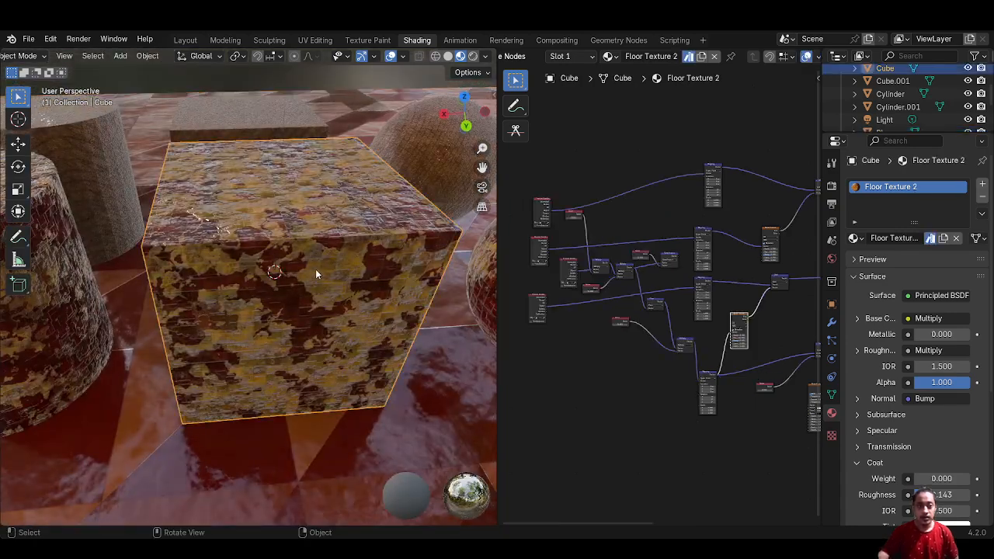
# - Set the scale of the Noise Texture feeding the upper Add node to 4.0
pyautogui.scroll(3, 570, 392)
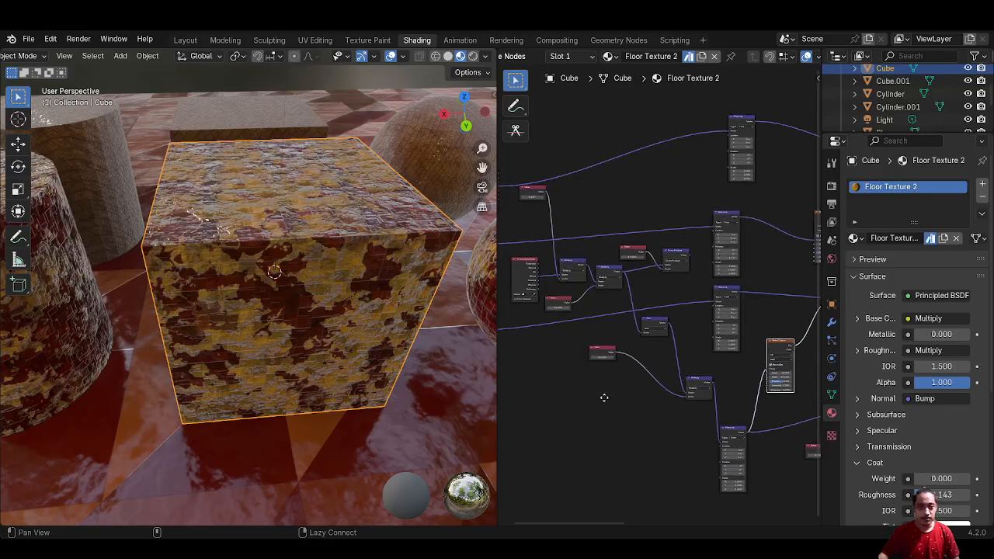
pyautogui.moveTo(592, 397); pyautogui.dragTo(547, 464, button='middle')
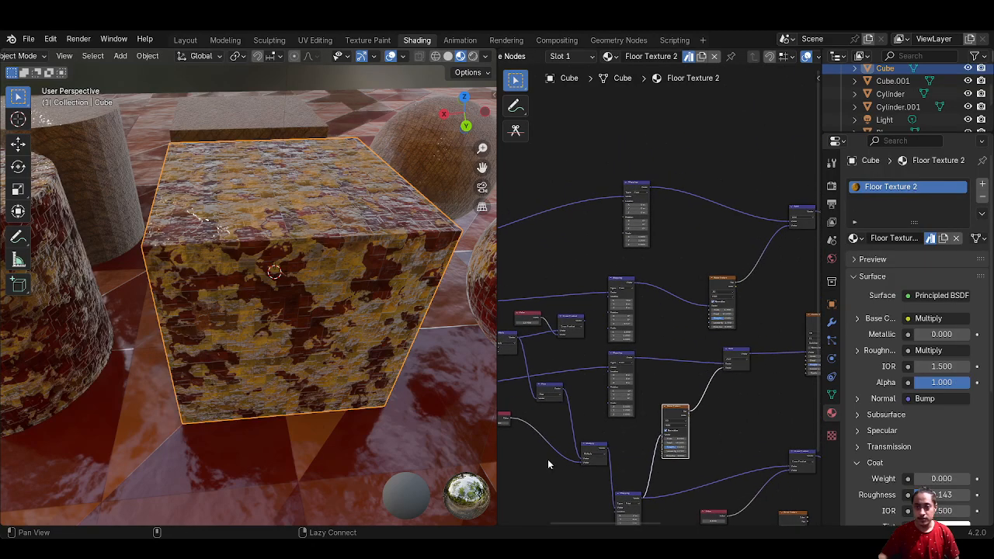
pyautogui.moveTo(439, 323); pyautogui.dragTo(365, 257, button='middle')
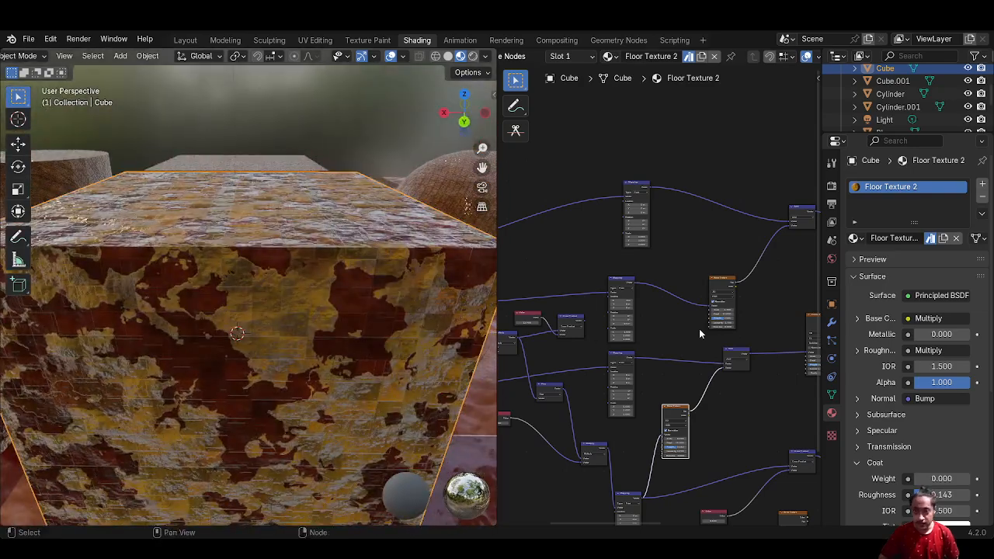
pyautogui.scroll(5, 698, 334)
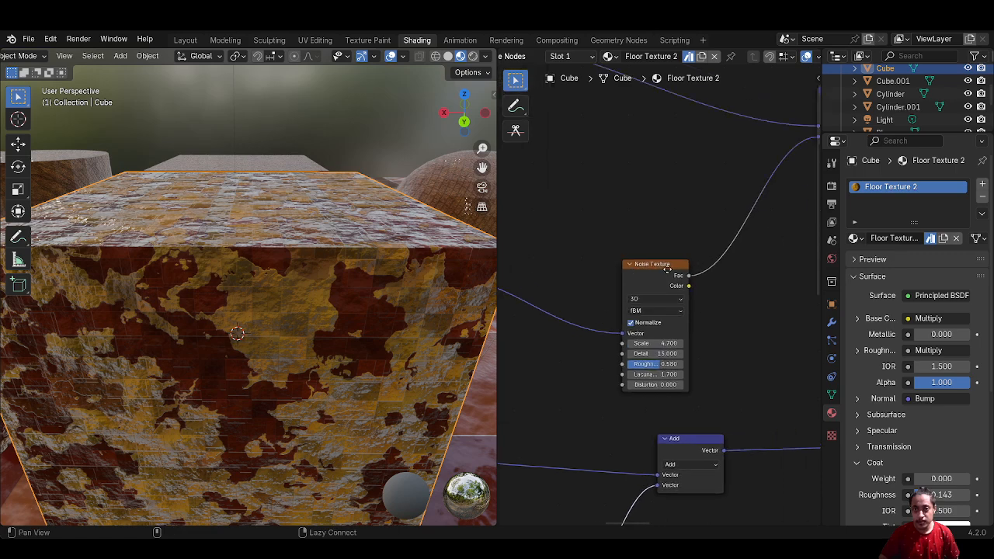
pyautogui.moveTo(666, 269); pyautogui.dragTo(656, 229, button='middle')
pyautogui.moveTo(727, 259); pyautogui.dragTo(696, 300, button='middle')
pyautogui.moveTo(597, 345); pyautogui.dragTo(747, 355)
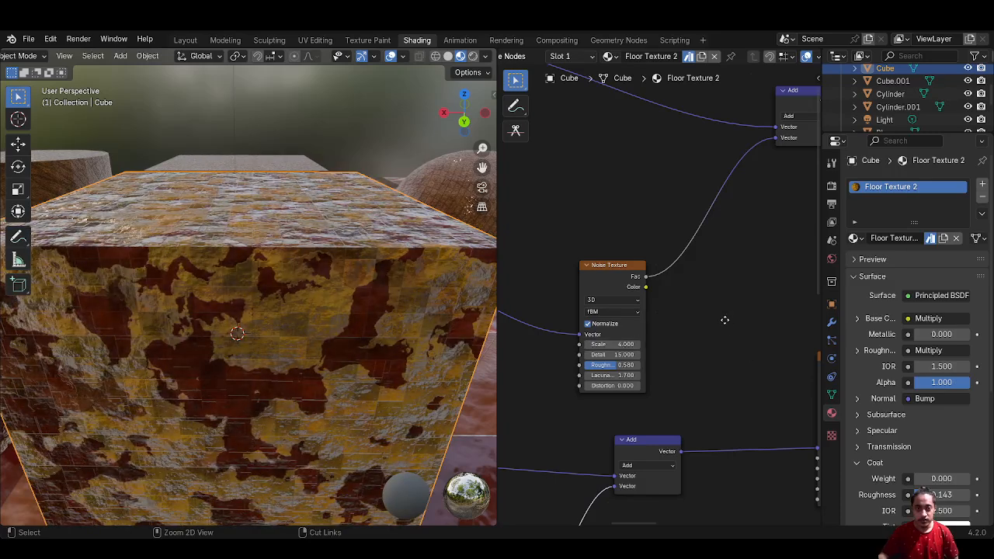
# - Set the same Noise Texture's roughness to 0.627 and its lacunarity to 5.2
pyautogui.scroll(-1, 714, 334)
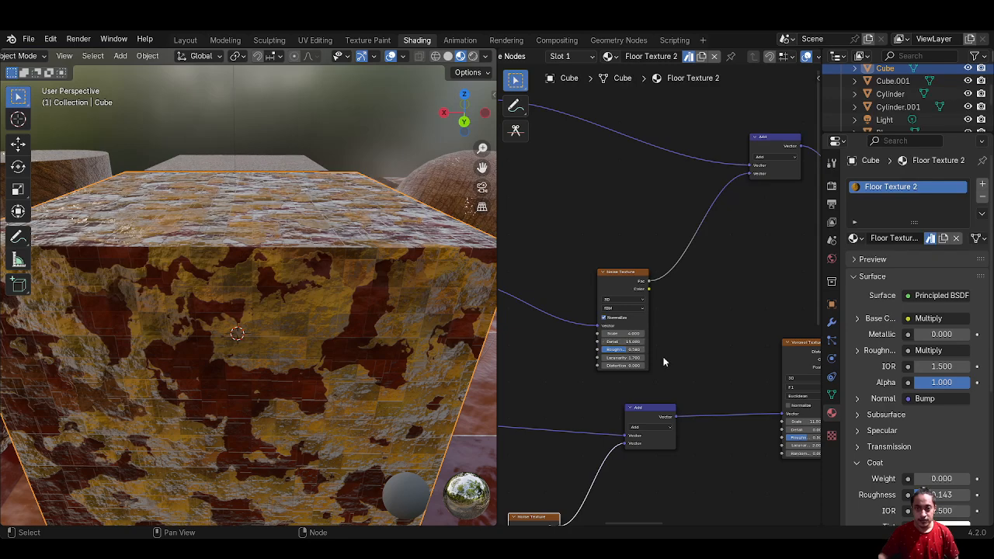
pyautogui.keyDown('ctrl'); pyautogui.moveTo(599, 362); pyautogui.dragTo(711, 270, button='middle'); pyautogui.keyUp('ctrl')
pyautogui.moveTo(674, 340); pyautogui.dragTo(705, 316, button='middle')
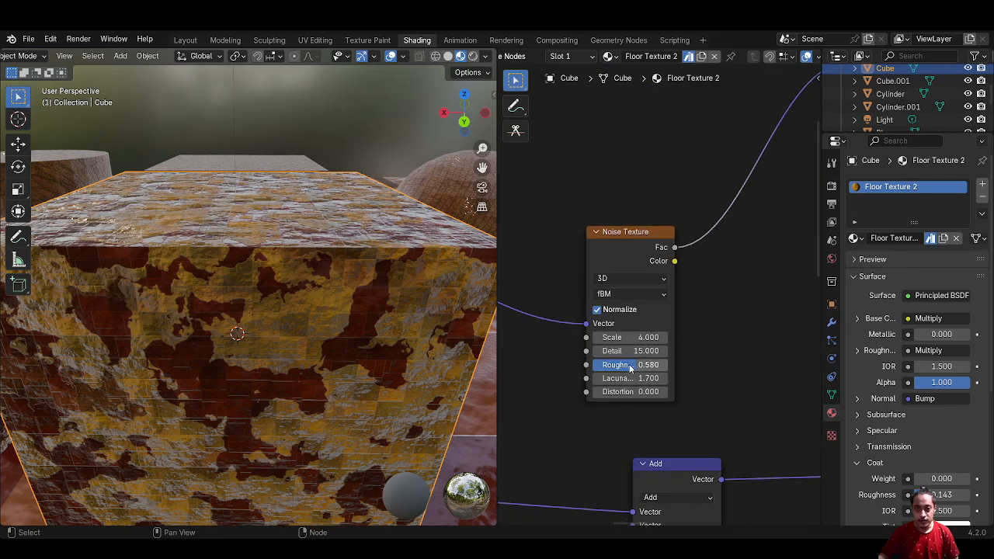
pyautogui.moveTo(632, 365); pyautogui.dragTo(659, 378)
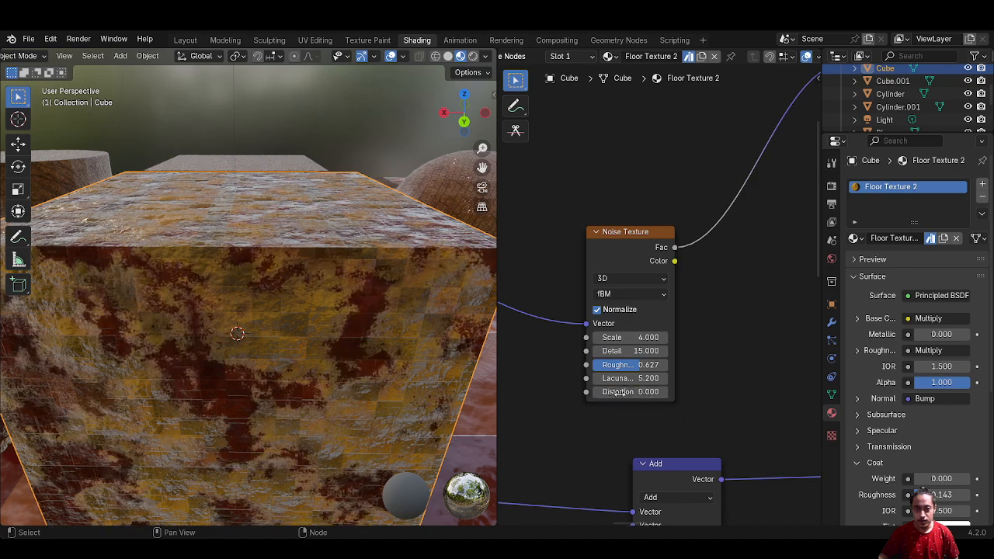
# - Move the final Multiply color mix node lower in the cube's node network
pyautogui.scroll(-5, 715, 328)
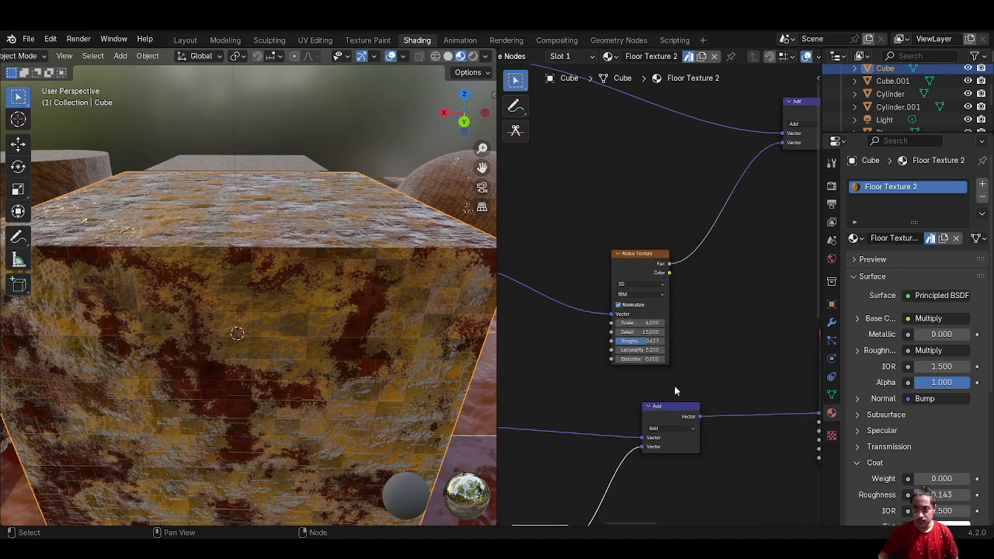
pyautogui.moveTo(731, 274); pyautogui.dragTo(677, 361, button='middle')
pyautogui.keyDown('ctrl'); pyautogui.keyDown('alt'); pyautogui.moveTo(678, 364); pyautogui.dragTo(655, 390); pyautogui.keyUp('alt'); pyautogui.keyUp('ctrl')
pyautogui.keyDown('alt'); pyautogui.moveTo(716, 367); pyautogui.dragTo(556, 364); pyautogui.keyUp('alt')
pyautogui.keyDown('ctrl'); pyautogui.keyDown('alt'); pyautogui.moveTo(602, 318); pyautogui.dragTo(617, 332); pyautogui.keyUp('alt'); pyautogui.keyUp('ctrl')
pyautogui.keyDown('alt'); pyautogui.moveTo(617, 332); pyautogui.dragTo(488, 333); pyautogui.keyUp('alt')
pyautogui.keyDown('ctrl'); pyautogui.keyDown('alt'); pyautogui.moveTo(655, 332); pyautogui.dragTo(669, 352); pyautogui.keyUp('alt'); pyautogui.keyUp('ctrl')
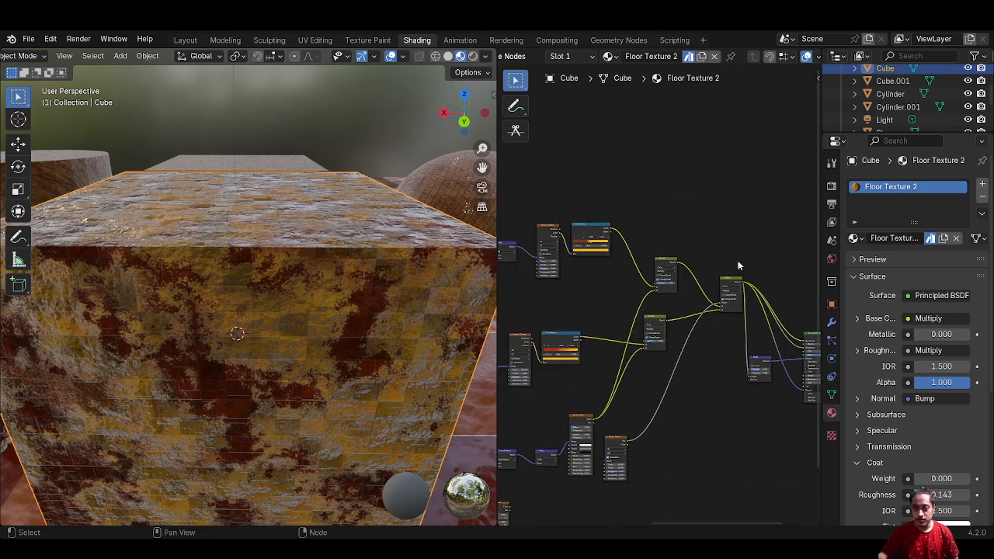
pyautogui.moveTo(720, 259); pyautogui.dragTo(732, 329)
pyautogui.press('g')
pyautogui.click(704, 360)
# - Select the three Multiply color mix nodes near the end of the cube's material network
pyautogui.keyDown('ctrl'); pyautogui.keyDown('alt'); pyautogui.moveTo(696, 367); pyautogui.dragTo(808, 313); pyautogui.keyUp('alt'); pyautogui.keyUp('ctrl')
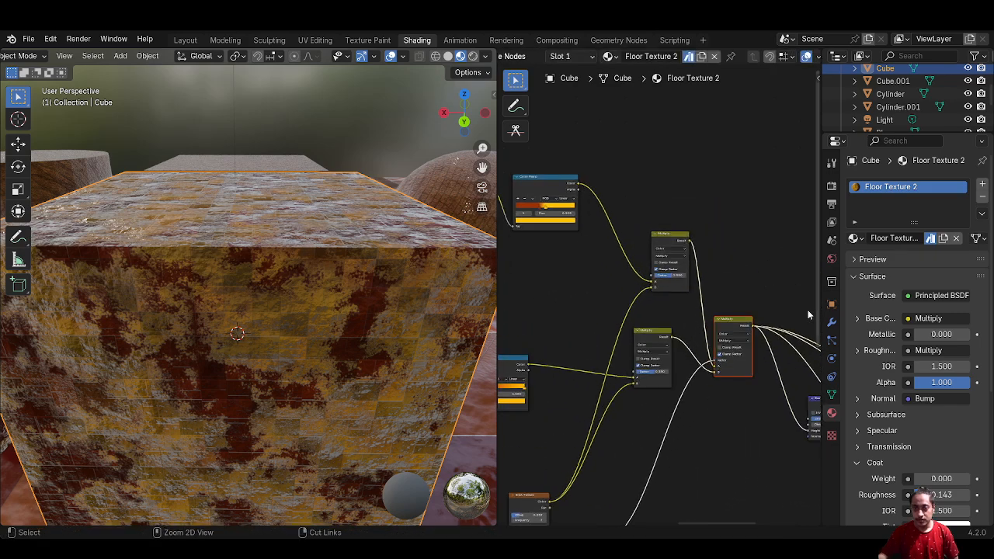
pyautogui.keyDown('alt'); pyautogui.moveTo(695, 285); pyautogui.dragTo(709, 187); pyautogui.keyUp('alt')
pyautogui.moveTo(587, 146); pyautogui.dragTo(709, 464)
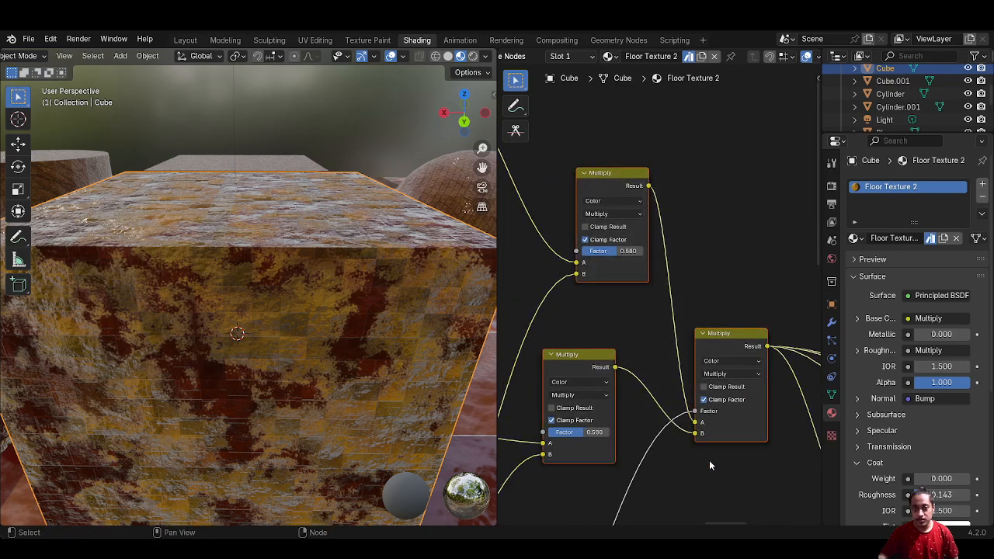
pyautogui.scroll(-2, 765, 466)
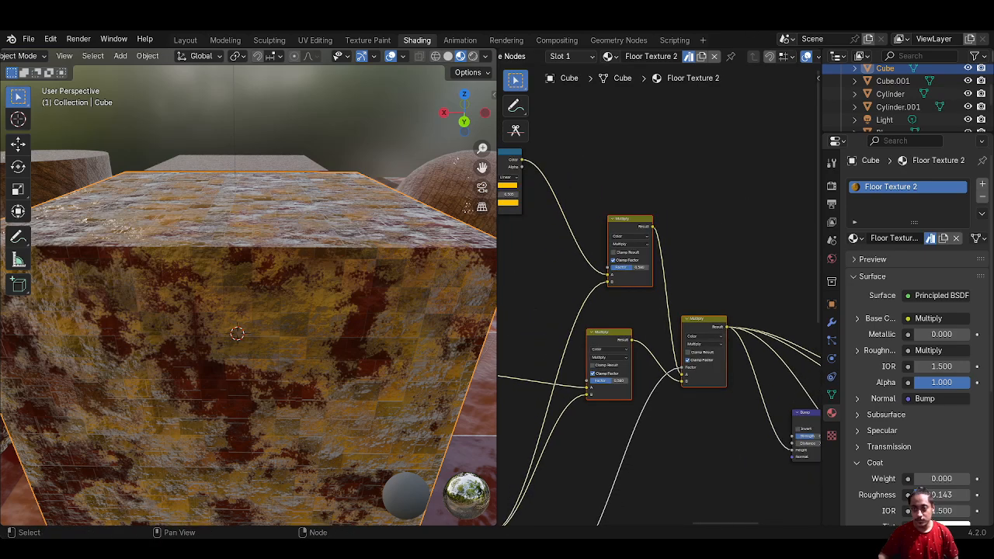
# - Dock the application window to half the screen and maximize it again
pyautogui.press('super+Left')
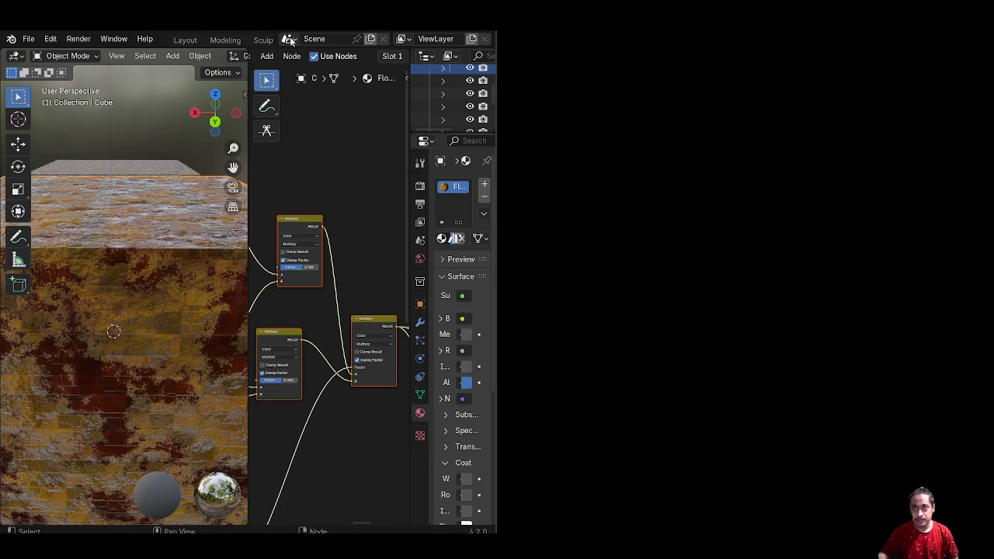
pyautogui.press('super+Up')
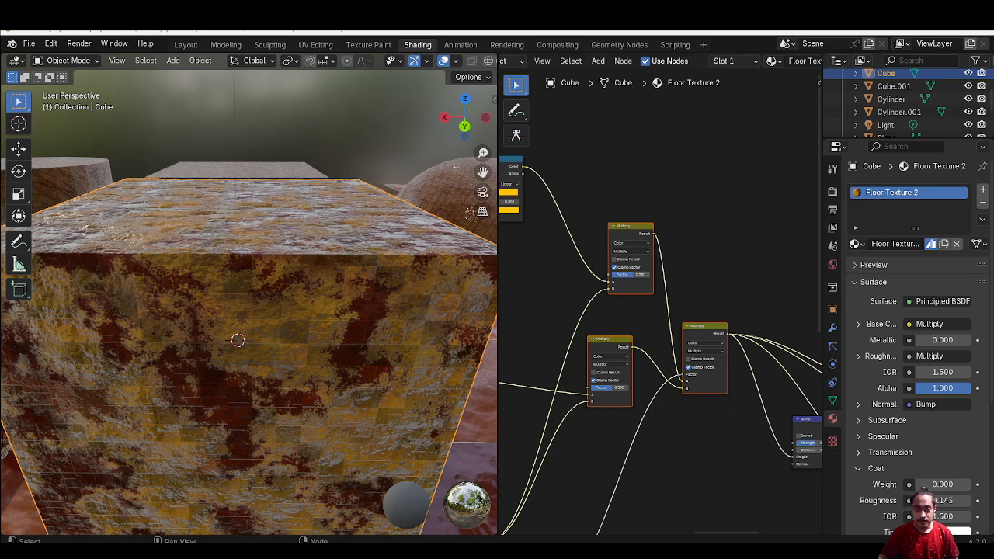
# - Select the brown cylinder that carries the Floor Texture 3 material
pyautogui.keyDown('alt'); pyautogui.moveTo(332, 263); pyautogui.dragTo(439, 267); pyautogui.keyUp('alt')
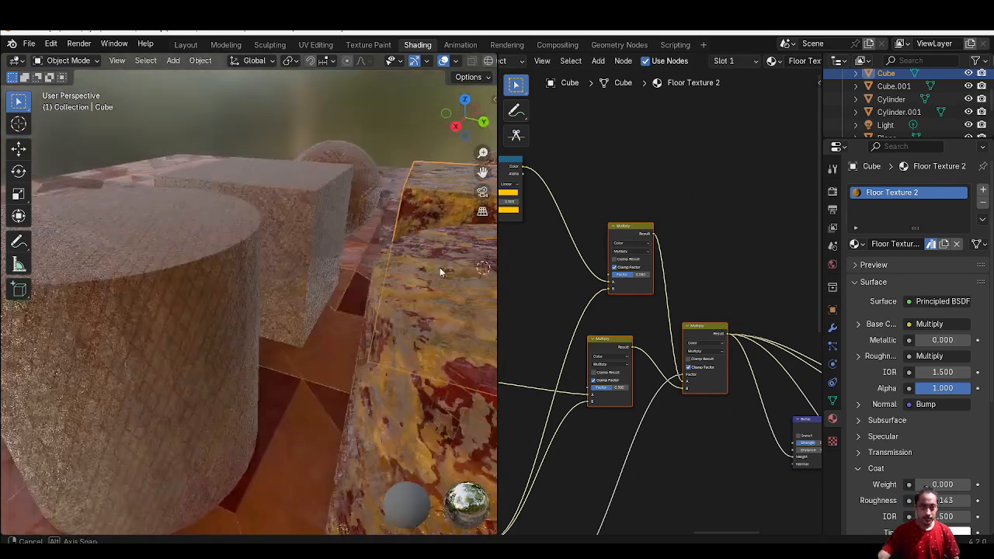
pyautogui.keyDown('alt'); pyautogui.moveTo(237, 266); pyautogui.dragTo(280, 260); pyautogui.keyUp('alt')
pyautogui.click(329, 253)
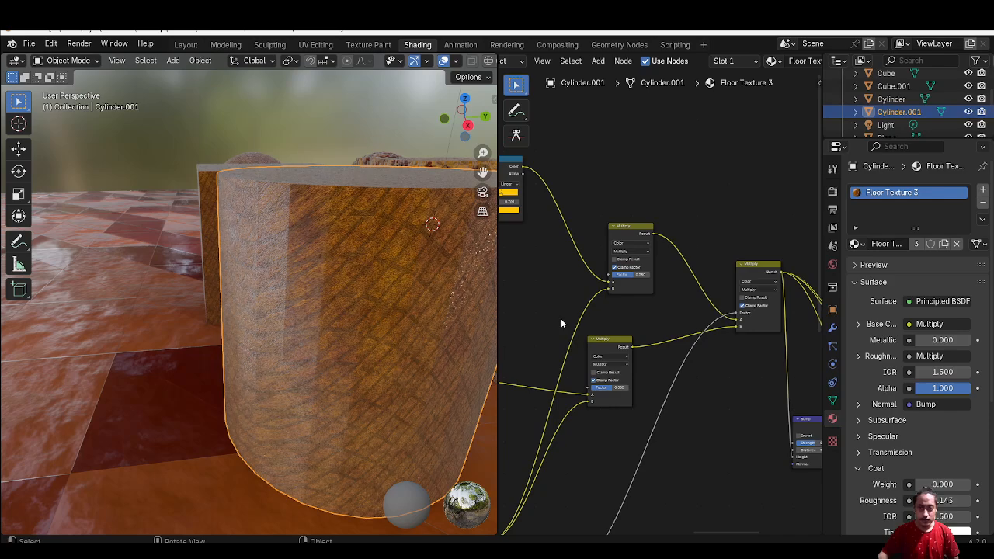
# - Reposition the upper three Mapping nodes together with the vector node that feeds them in Floor Texture 3
pyautogui.keyDown('alt'); pyautogui.moveTo(561, 322); pyautogui.dragTo(584, 339); pyautogui.keyUp('alt')
pyautogui.keyDown('ctrl'); pyautogui.keyDown('alt'); pyautogui.moveTo(717, 282); pyautogui.dragTo(674, 281); pyautogui.keyUp('alt'); pyautogui.keyUp('ctrl')
pyautogui.moveTo(698, 313); pyautogui.dragTo(808, 299)
pyautogui.keyDown('alt'); pyautogui.moveTo(749, 305); pyautogui.dragTo(800, 307); pyautogui.keyUp('alt')
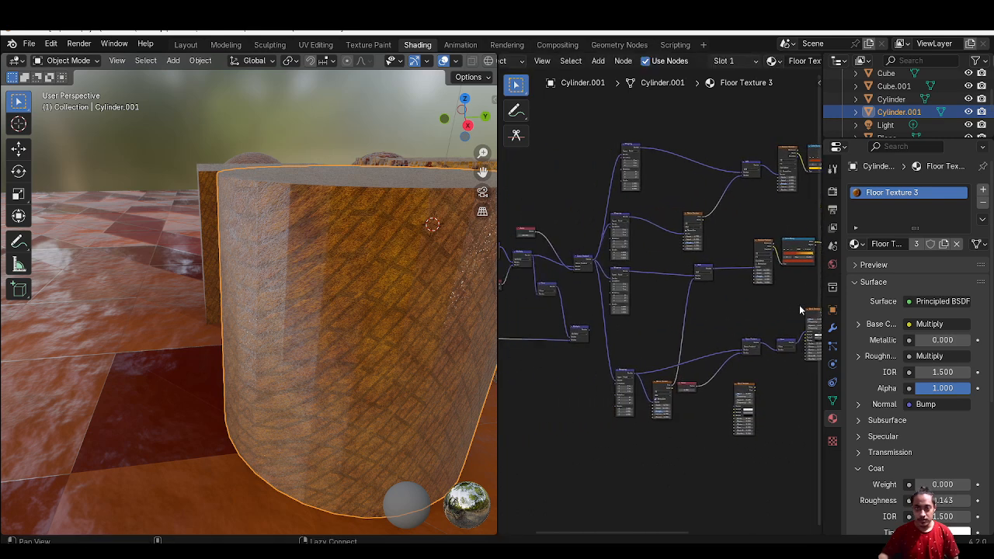
pyautogui.moveTo(581, 140); pyautogui.dragTo(666, 300)
pyautogui.press('g')
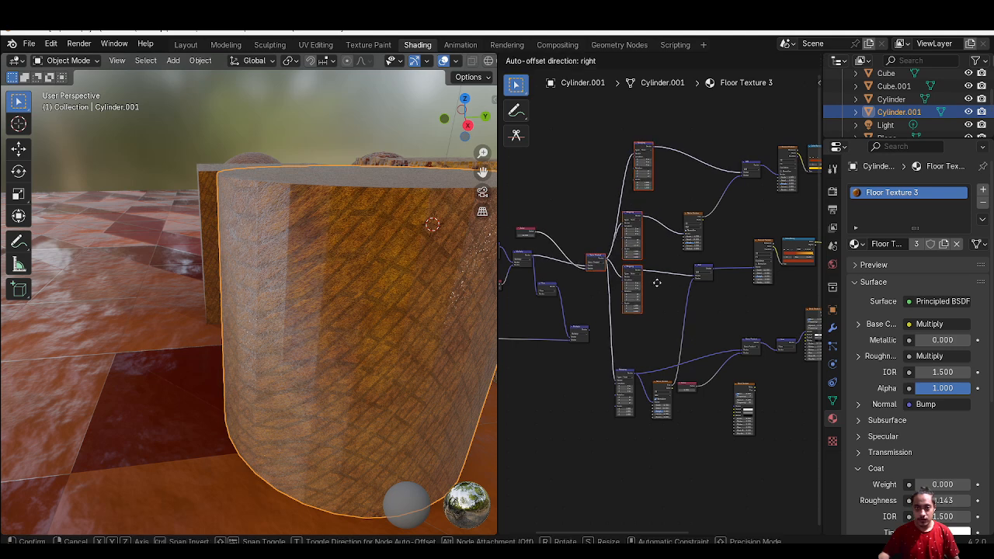
pyautogui.click(656, 281)
# - Move the lowest Mapping node up beneath the other three Mapping nodes
pyautogui.moveTo(624, 336); pyautogui.dragTo(627, 422)
pyautogui.press('g')
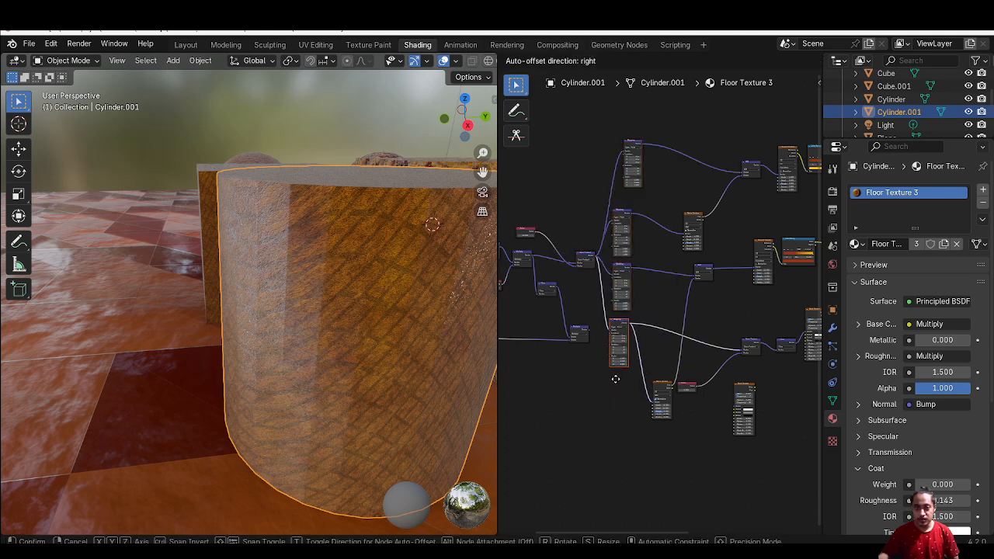
pyautogui.click(614, 381)
pyautogui.keyDown('alt'); pyautogui.moveTo(616, 387); pyautogui.dragTo(750, 412); pyautogui.keyUp('alt')
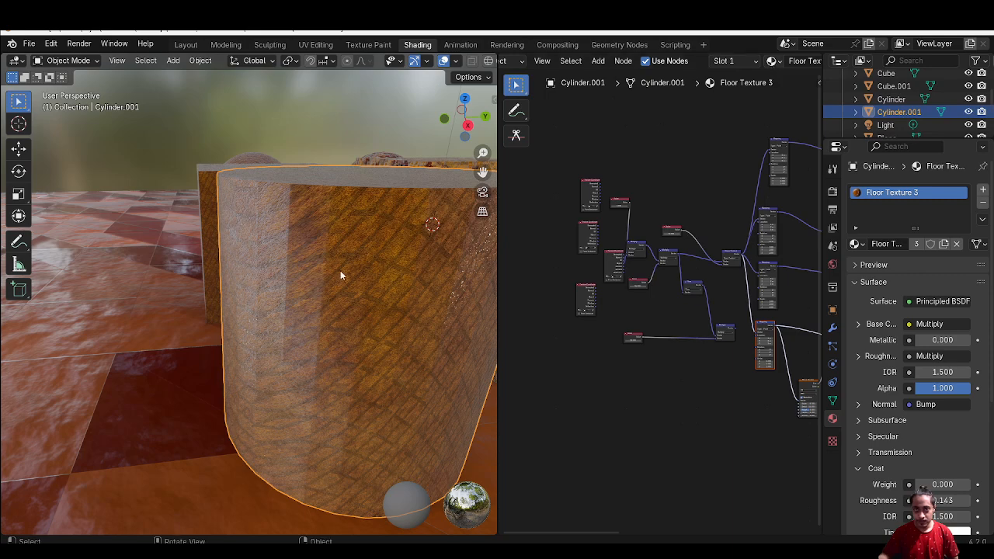
# - Select the floor plane and examine its Floor Texture 4 node network from inputs to output
pyautogui.moveTo(340, 273); pyautogui.dragTo(290, 419, button='middle')
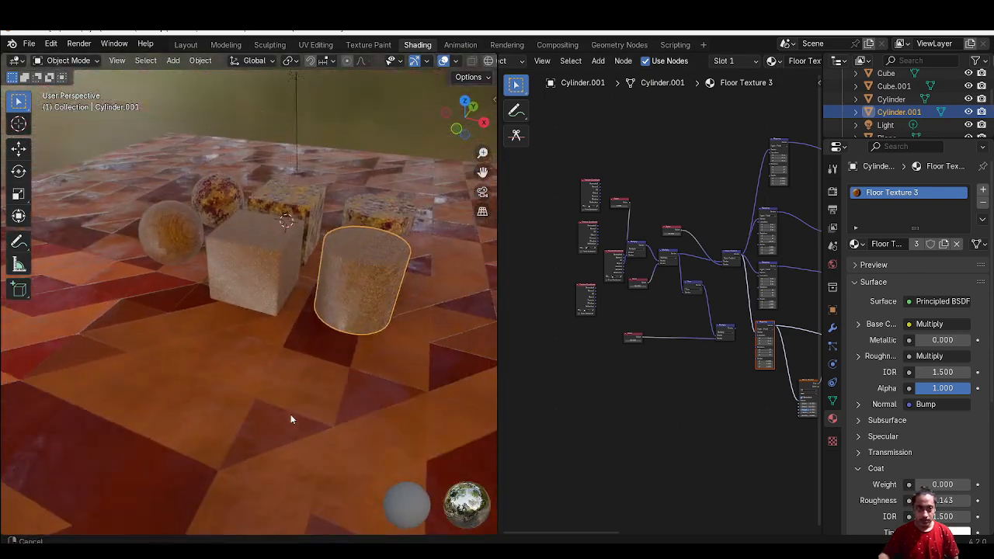
pyautogui.click(286, 409)
pyautogui.moveTo(536, 401); pyautogui.dragTo(607, 378, button='middle')
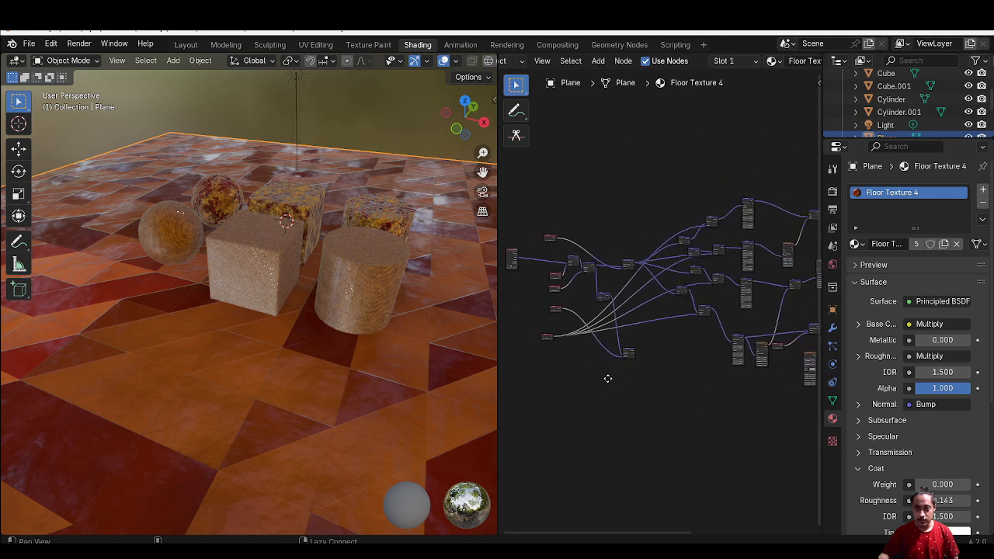
pyautogui.keyDown('alt'); pyautogui.moveTo(608, 378); pyautogui.dragTo(702, 356); pyautogui.keyUp('alt')
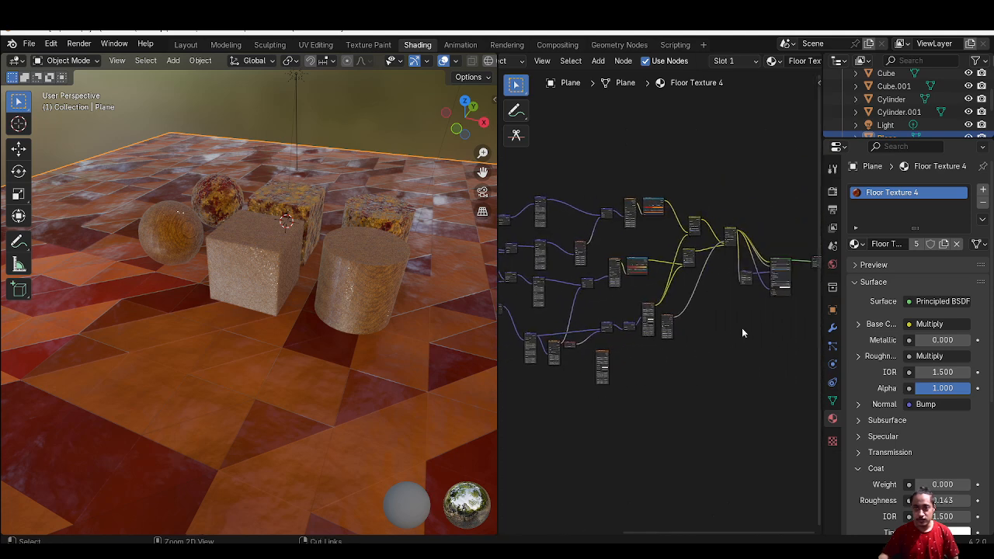
# - Select the pale front cube and view its whole Floor Texture 3 node network
pyautogui.click(266, 264)
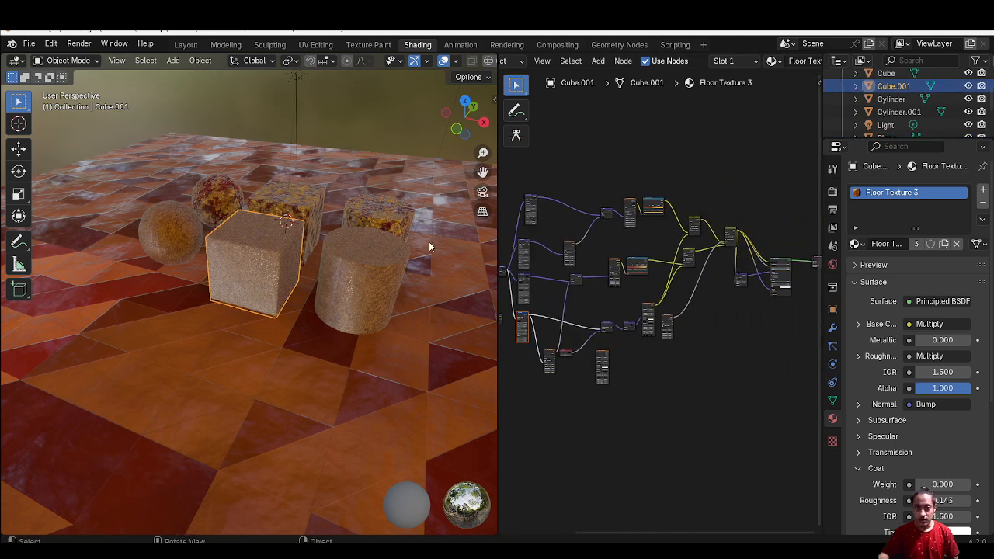
pyautogui.keyDown('alt'); pyautogui.moveTo(680, 267); pyautogui.dragTo(710, 263); pyautogui.keyUp('alt')
pyautogui.scroll(-5, 668, 309)
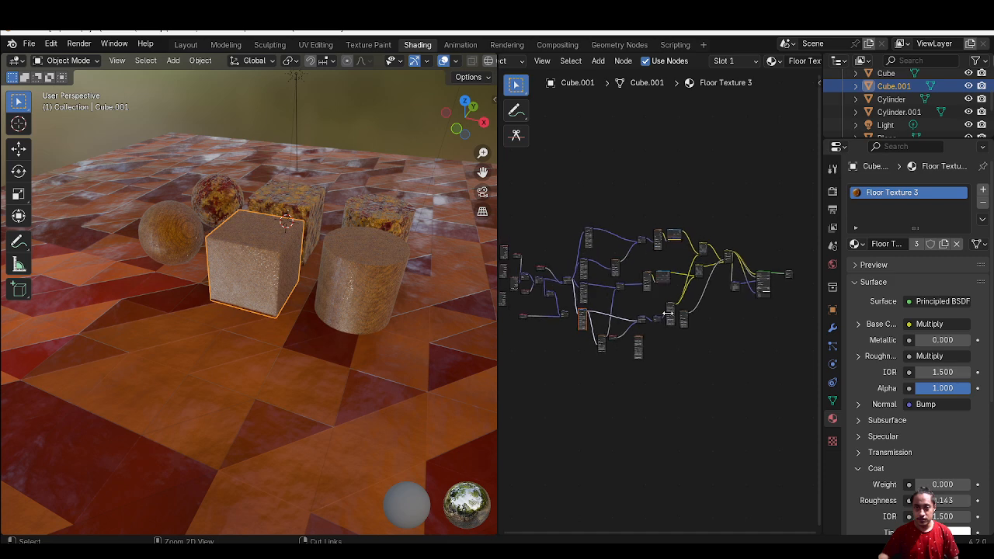
pyautogui.keyDown('alt'); pyautogui.moveTo(669, 313); pyautogui.dragTo(684, 306); pyautogui.keyUp('alt')
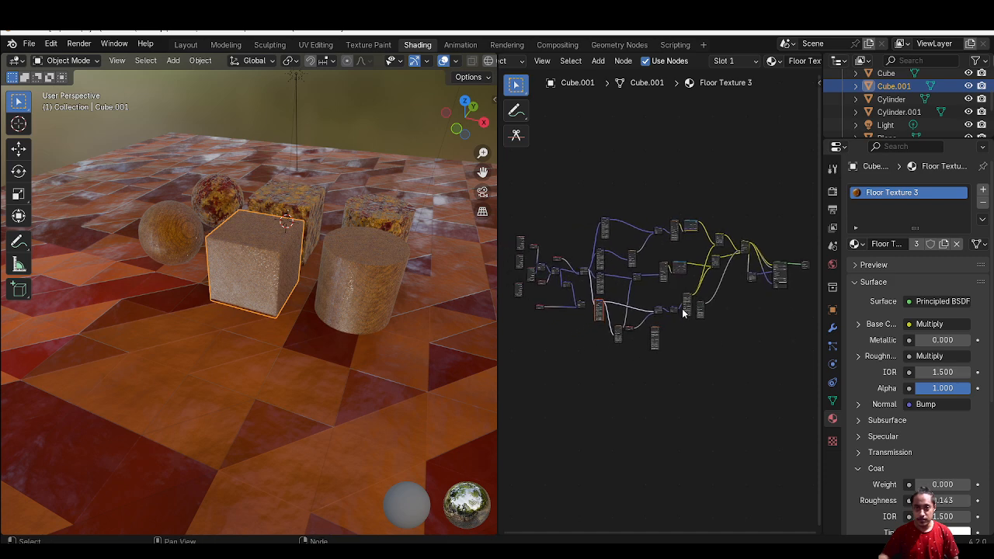
# - Compare the floor plane's node network with those of the brown cylinder and the pale cube
pyautogui.click(324, 426)
pyautogui.keyDown('alt'); pyautogui.moveTo(574, 363); pyautogui.dragTo(635, 344); pyautogui.keyUp('alt')
pyautogui.scroll(-1, 651, 350)
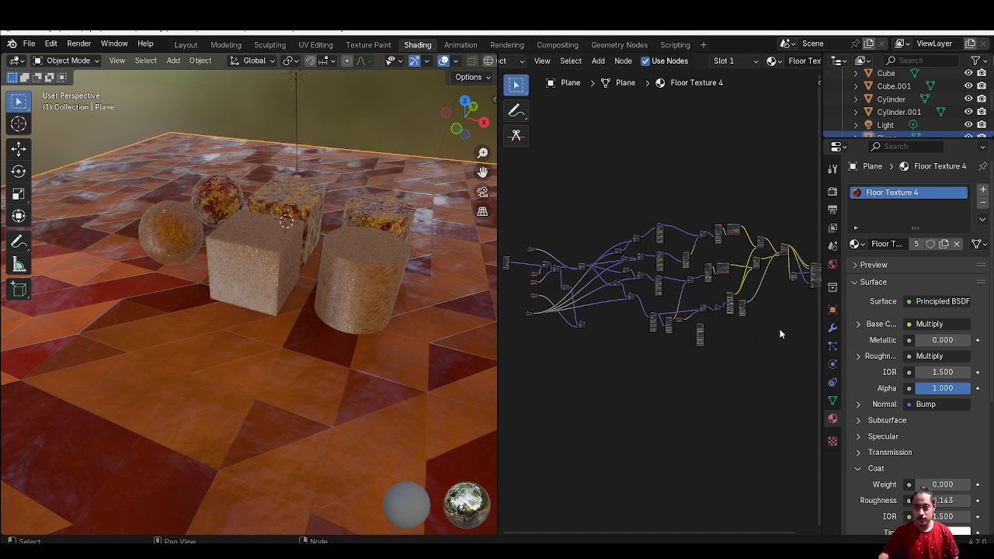
pyautogui.click(372, 274)
pyautogui.click(248, 281)
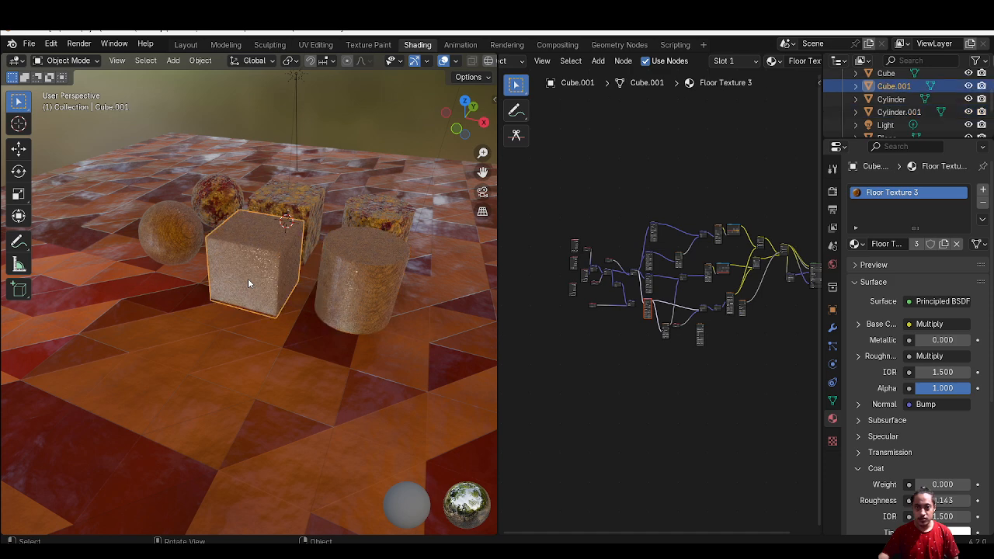
# - Select the mottled red-and-yellow sphere and move the upper three Mapping nodes of its Floor Texture network slightly up
pyautogui.click(214, 207)
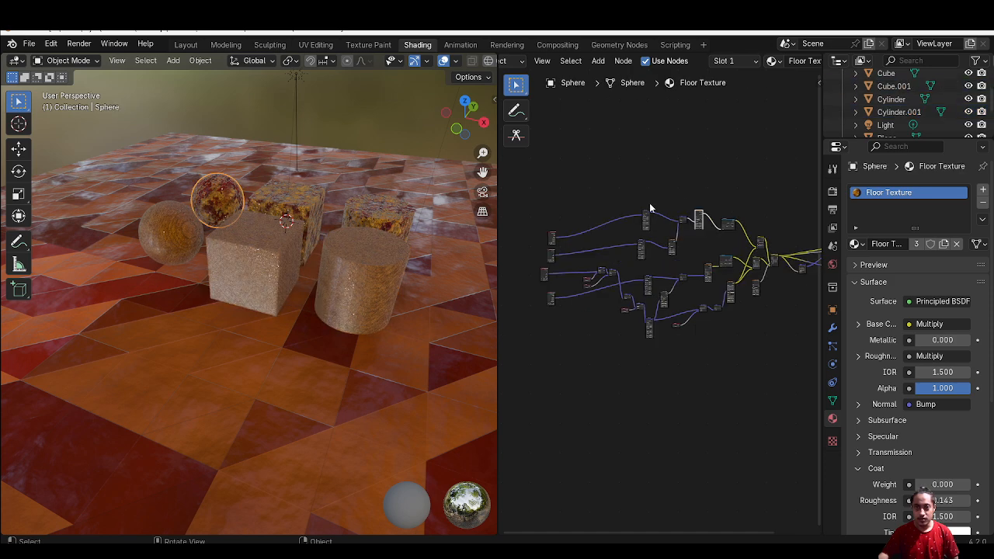
pyautogui.scroll(3, 575, 213)
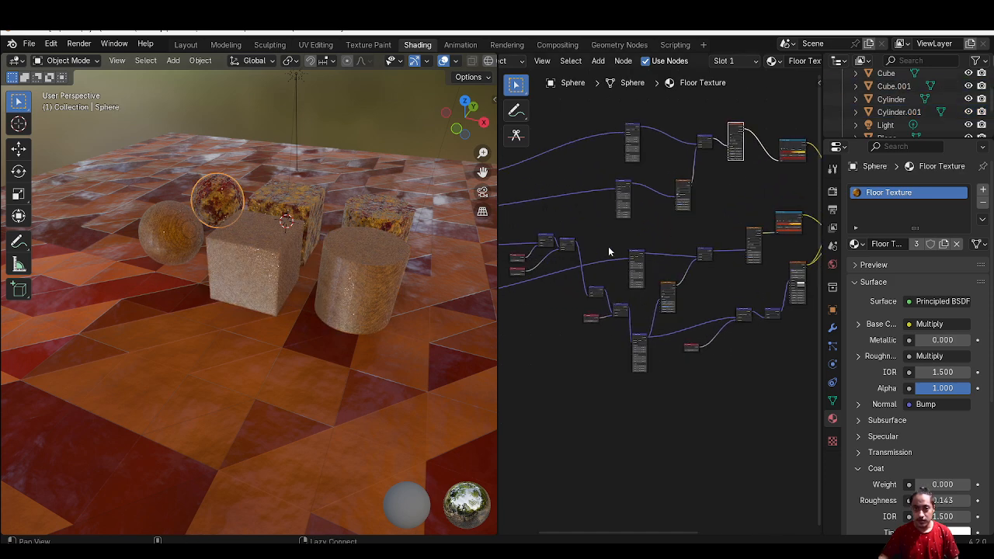
pyautogui.moveTo(608, 250); pyautogui.dragTo(616, 292, button='middle')
pyautogui.moveTo(626, 145); pyautogui.dragTo(662, 278)
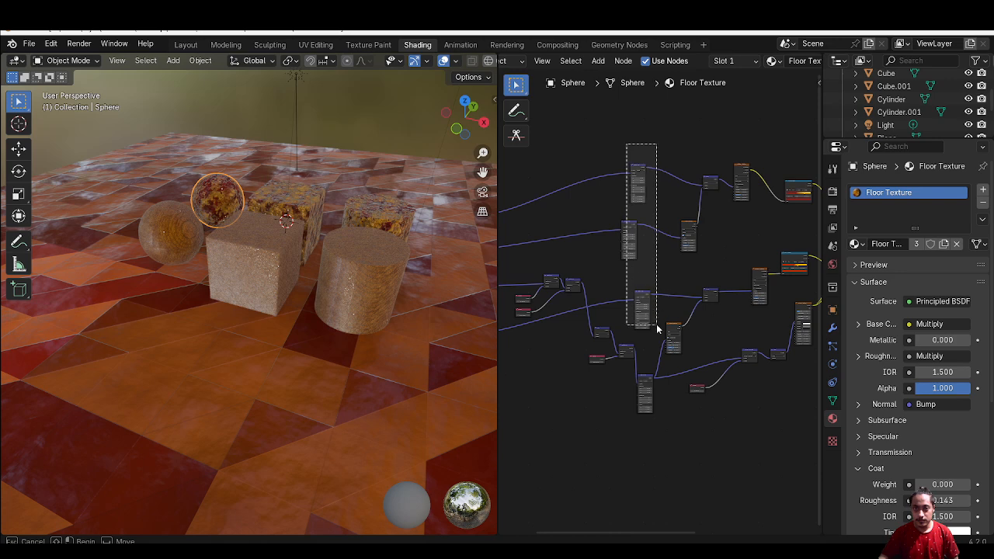
pyautogui.press('g')
pyautogui.moveTo(657, 325); pyautogui.dragTo(659, 420)
pyautogui.click(647, 271)
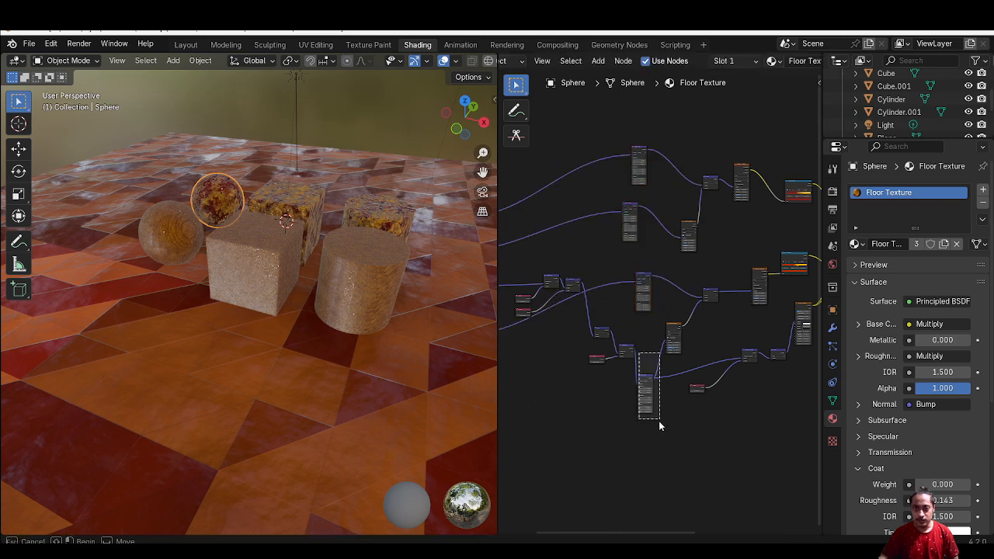
# - Move the lowest Mapping node of the sphere's network up, close beneath the other three Mapping nodes
pyautogui.moveTo(639, 353); pyautogui.dragTo(659, 420)
pyautogui.press('g')
pyautogui.click(661, 378)
# - Shift the small vector and value nodes around the lowest Mapping node's input left, toward the start of the network
pyautogui.moveTo(567, 319); pyautogui.dragTo(619, 376)
pyautogui.press('g')
pyautogui.click(593, 374)
pyautogui.moveTo(611, 333); pyautogui.dragTo(632, 375)
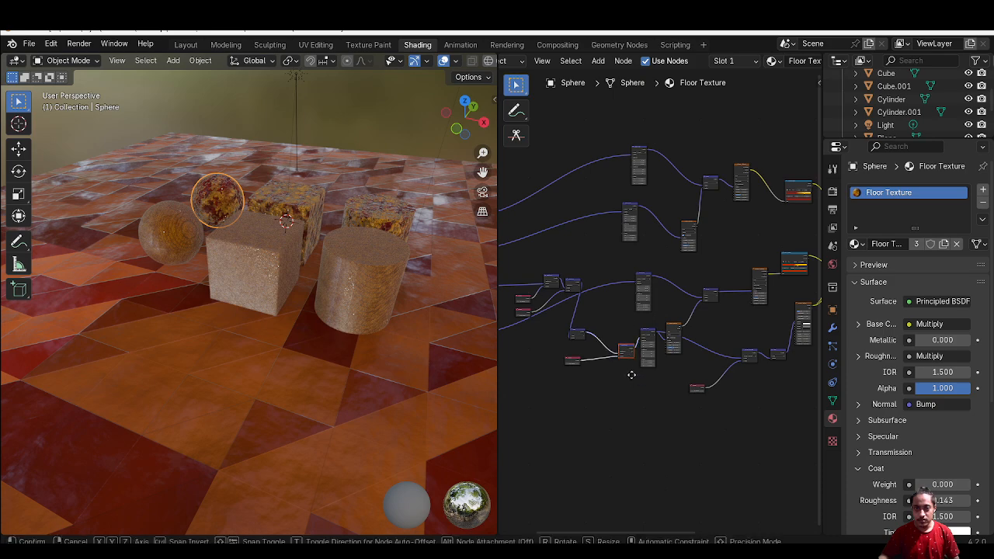
pyautogui.press('g')
pyautogui.click(614, 354)
pyautogui.keyDown('ctrl'); pyautogui.moveTo(649, 356); pyautogui.dragTo(650, 378, button='middle'); pyautogui.keyUp('ctrl')
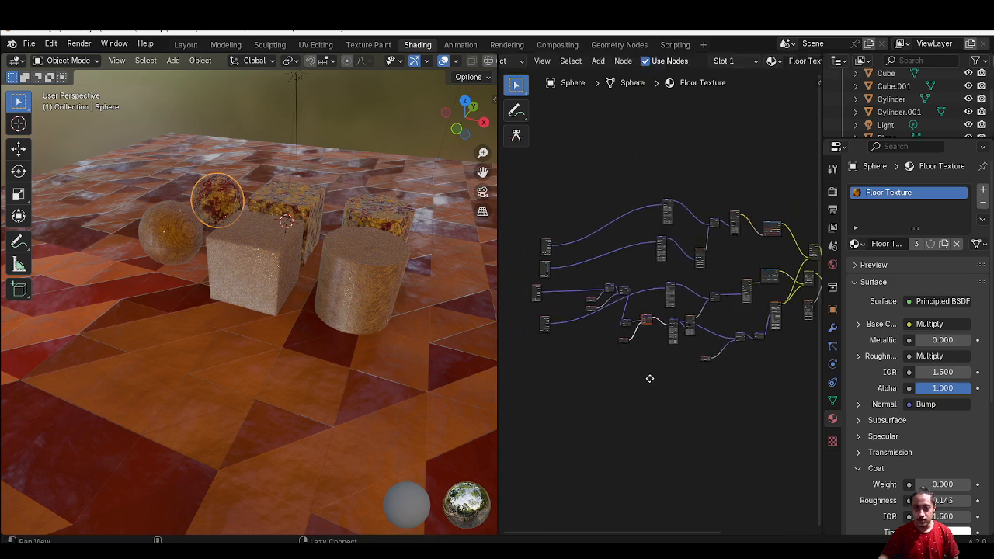
pyautogui.moveTo(593, 261); pyautogui.dragTo(629, 337)
pyautogui.press('g')
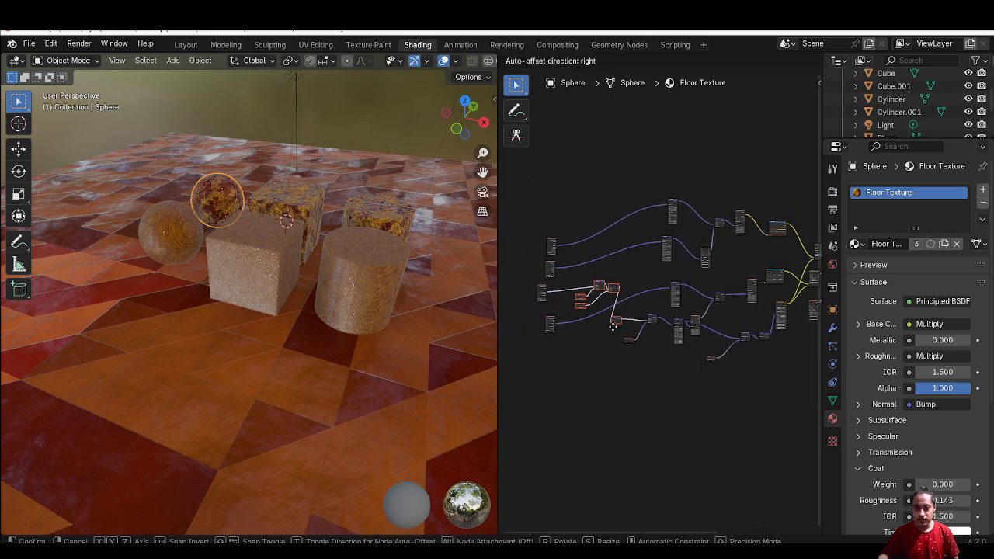
pyautogui.click(614, 326)
# - Select the floor plane and assign the Floor Mat 6 material to it
pyautogui.moveTo(248, 277); pyautogui.dragTo(138, 285, button='middle')
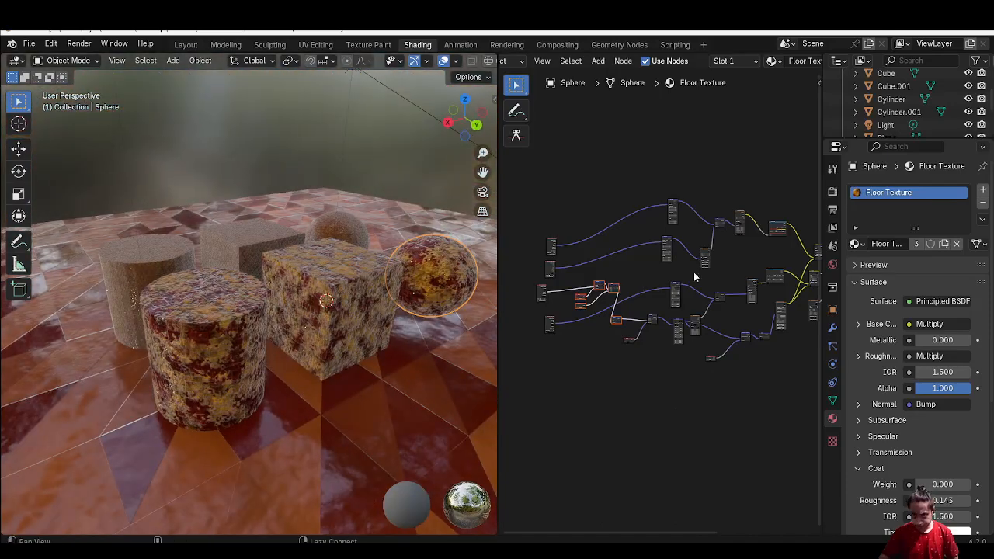
pyautogui.moveTo(694, 277); pyautogui.dragTo(613, 253, button='middle')
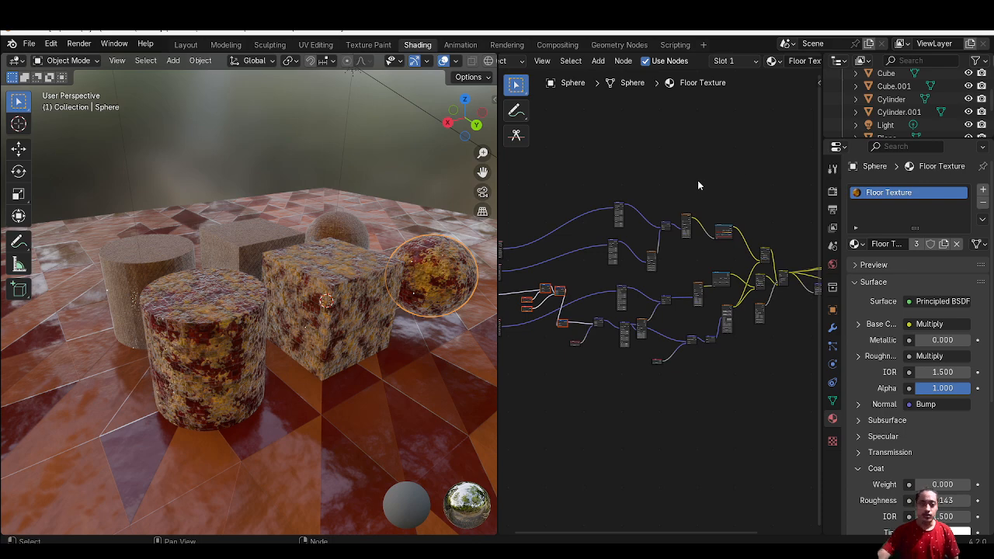
pyautogui.click(358, 411)
pyautogui.moveTo(359, 411); pyautogui.dragTo(363, 371, button='middle')
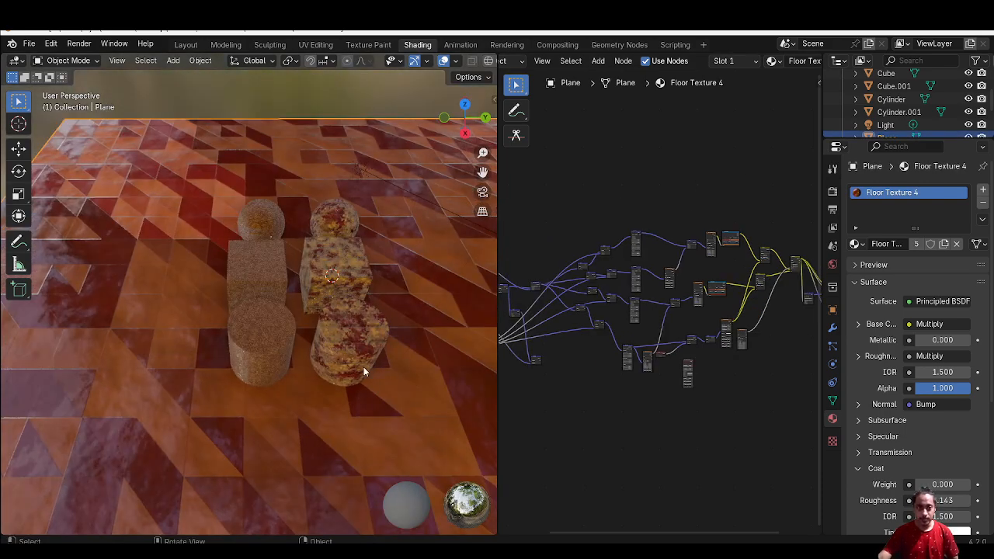
pyautogui.click(773, 61)
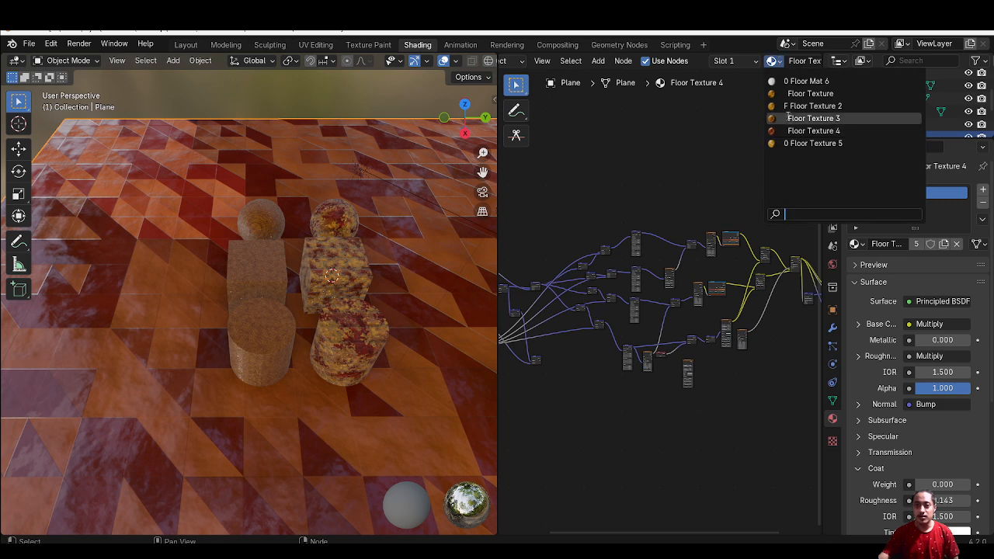
pyautogui.click(811, 81)
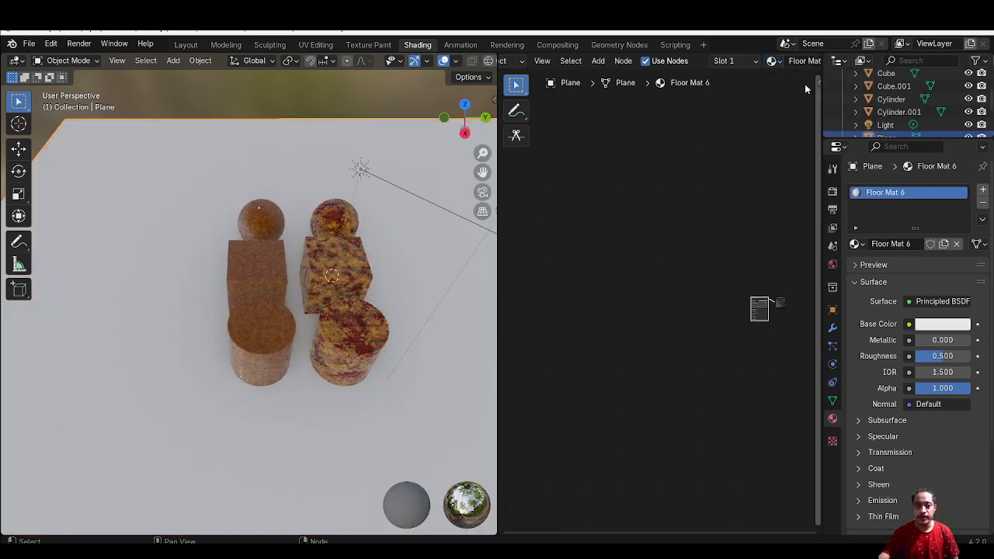
pyautogui.moveTo(331, 333); pyautogui.dragTo(353, 306, button='middle')
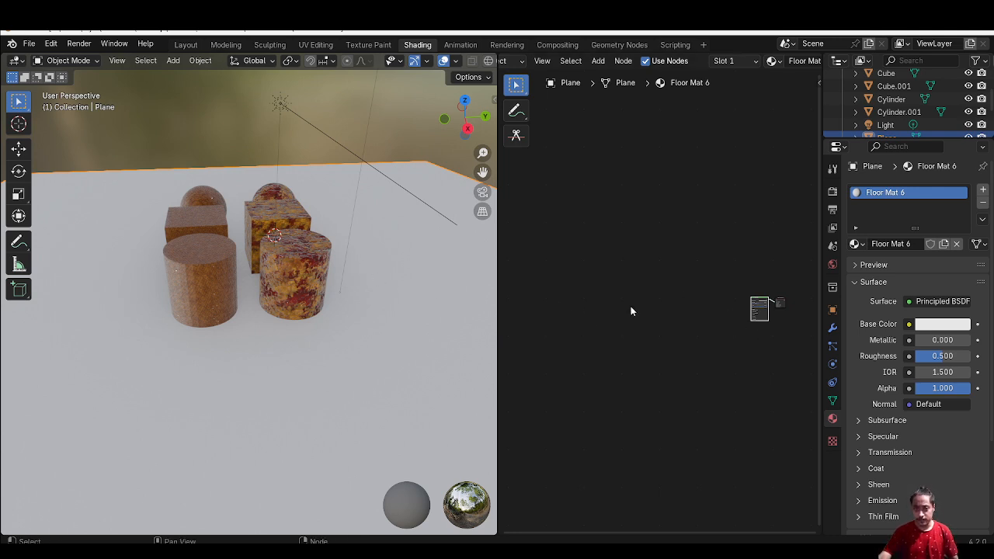
# - Add a Voronoi Texture node to the left of the Principled BSDF in Floor Mat 6
pyautogui.moveTo(708, 305); pyautogui.dragTo(610, 250, button='middle')
pyautogui.keyDown('ctrl'); pyautogui.moveTo(611, 250); pyautogui.dragTo(787, 195, button='middle'); pyautogui.keyUp('ctrl')
pyautogui.moveTo(660, 261); pyautogui.dragTo(724, 273, button='middle')
pyautogui.keyDown('alt'); pyautogui.moveTo(613, 311); pyautogui.dragTo(583, 311); pyautogui.keyUp('alt')
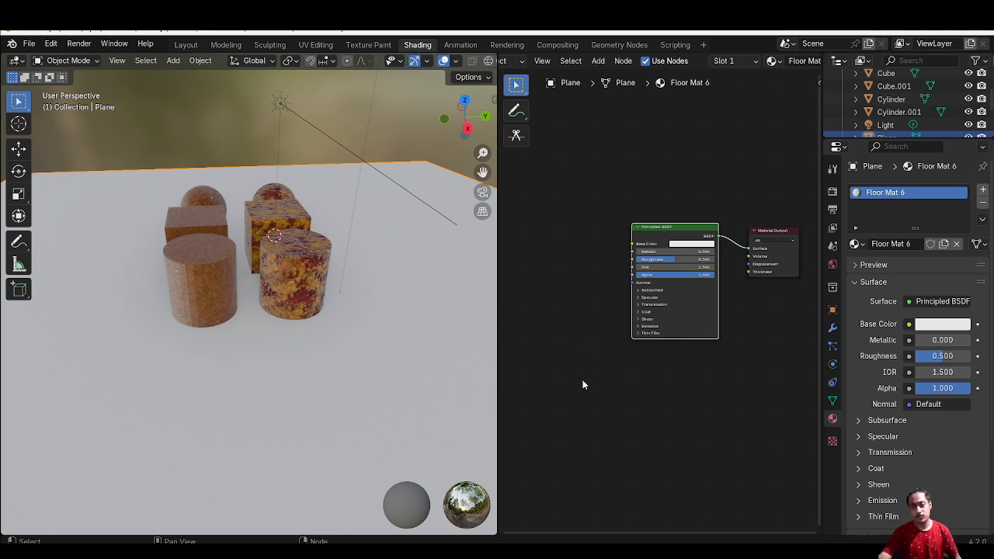
pyautogui.click(645, 409)
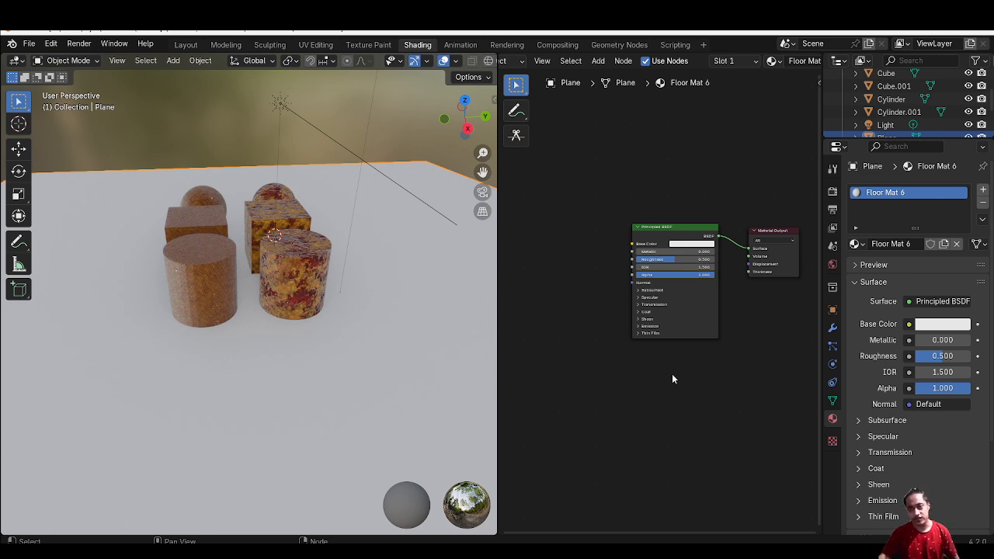
pyautogui.moveTo(648, 384); pyautogui.dragTo(640, 426, button='middle')
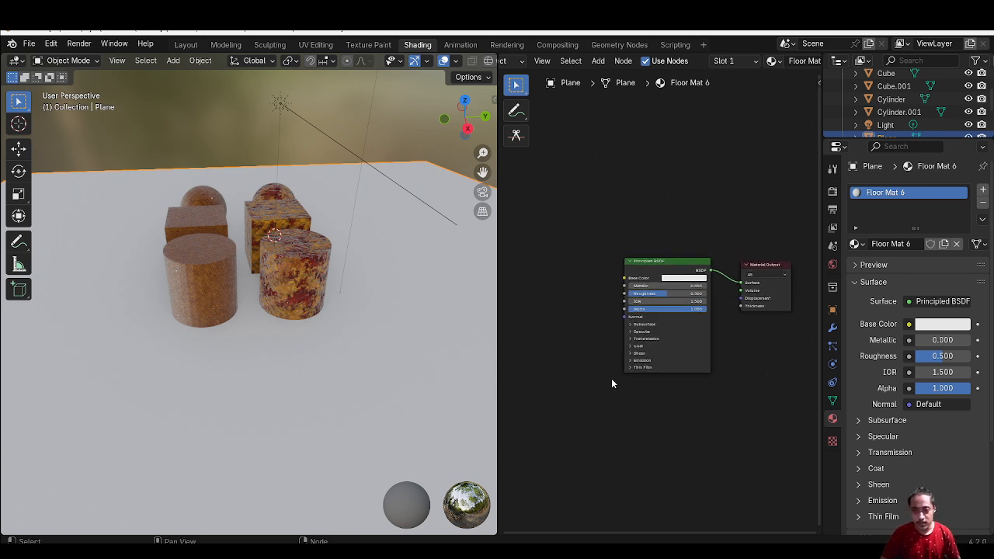
pyautogui.hotkey('shift', 'a')
pyautogui.click(560, 241)
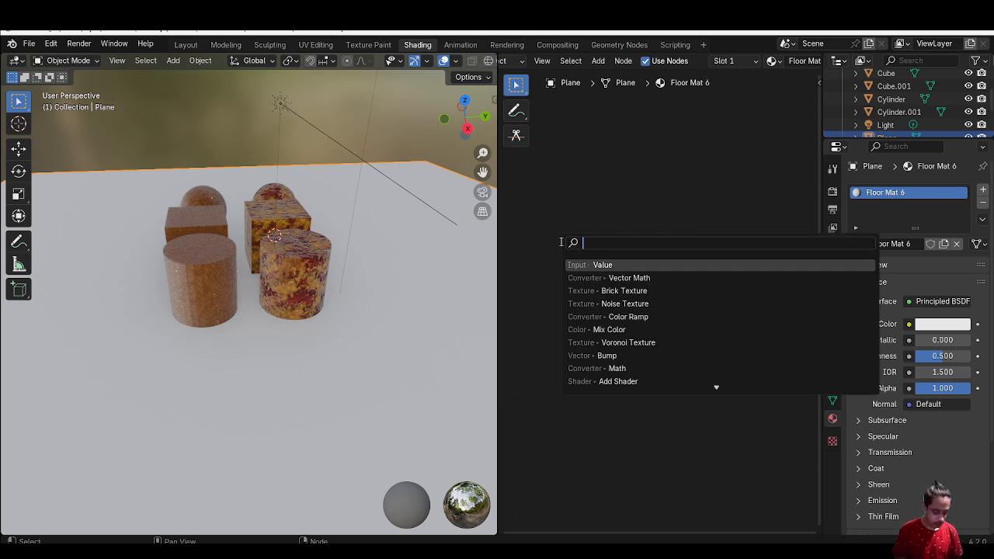
pyautogui.write('v')
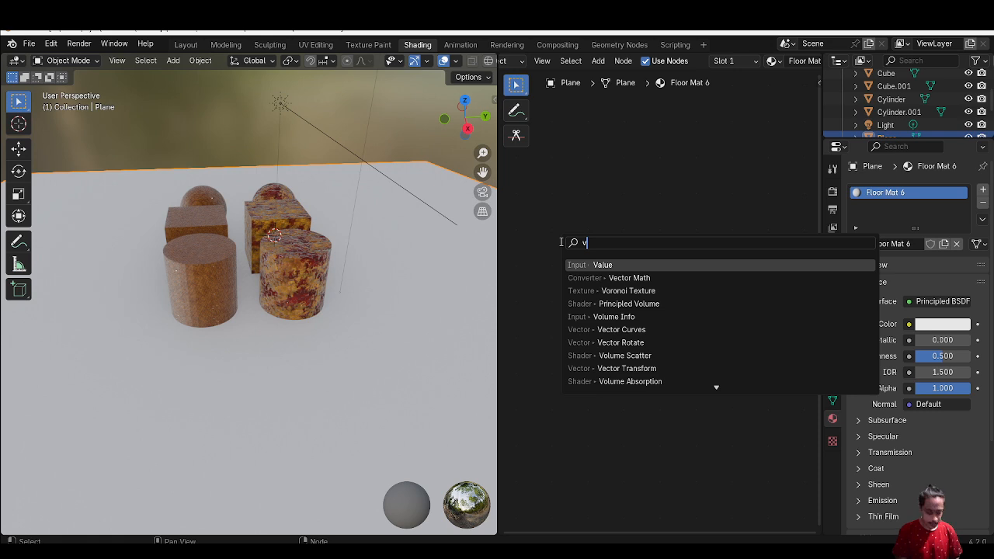
pyautogui.write('oir')
pyautogui.press('BackSpace')
pyautogui.press('BackSpace')
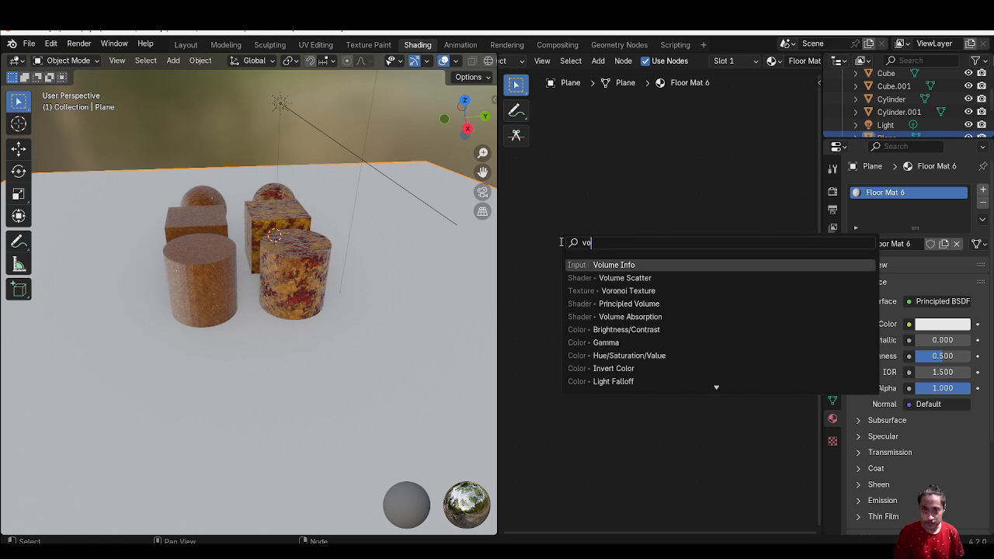
pyautogui.write('r')
pyautogui.press('Return')
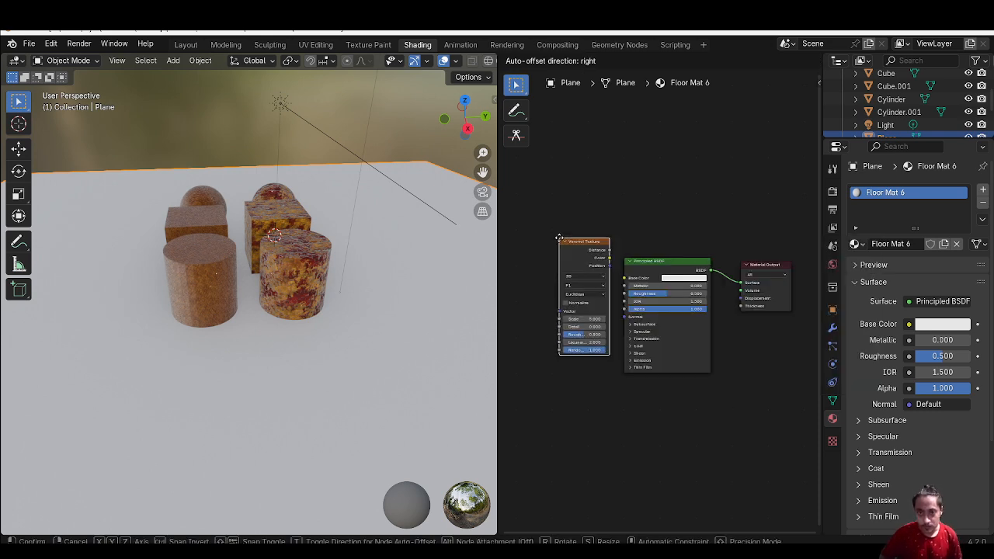
pyautogui.click(533, 243)
# - Move the Voronoi Texture node farther from the Principled BSDF and place a duplicate directly beneath it
pyautogui.moveTo(603, 378); pyautogui.dragTo(699, 337, button='middle')
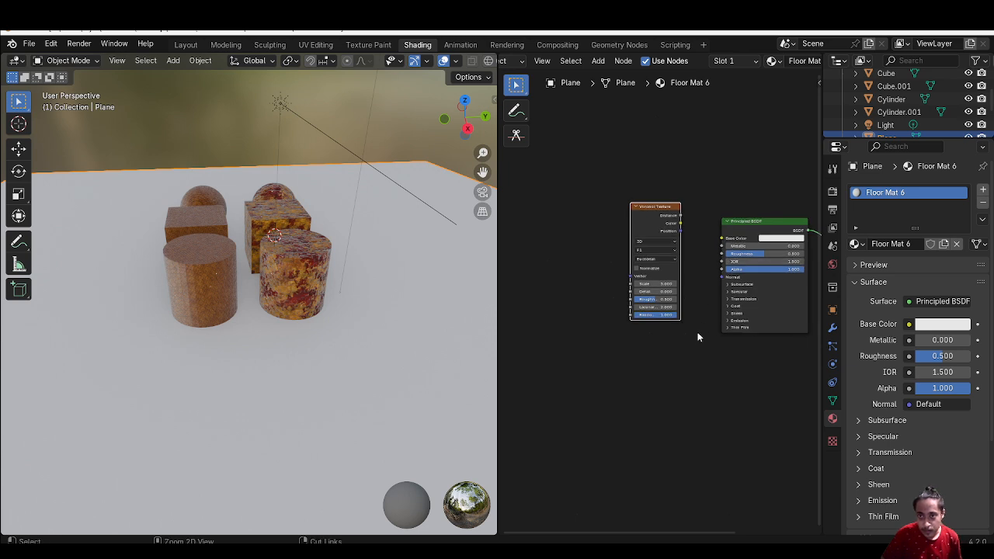
pyautogui.scroll(-5, 662, 319)
pyautogui.press('g')
pyautogui.click(596, 233)
pyautogui.moveTo(622, 288); pyautogui.dragTo(696, 288, button='middle')
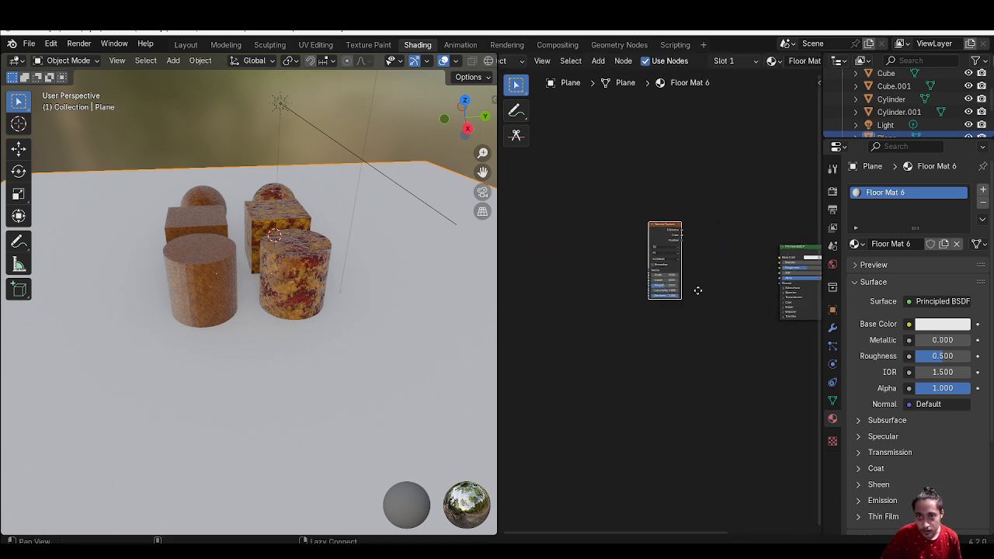
pyautogui.hotkey('shift', 'd')
pyautogui.click(673, 326)
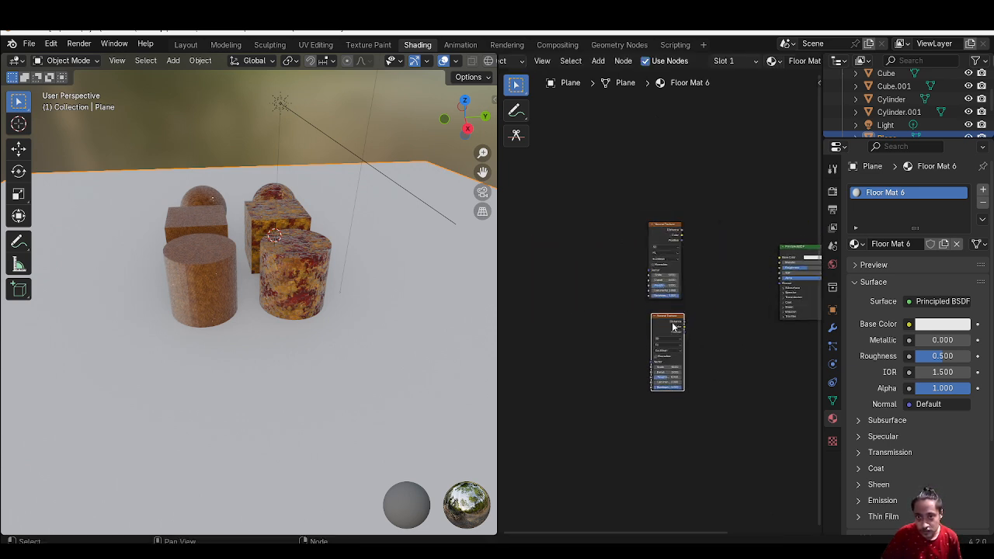
# - Add expanded Texture Coordinate and Mapping nodes to the upper Voronoi Texture and move the pair well to its left
pyautogui.click(663, 231)
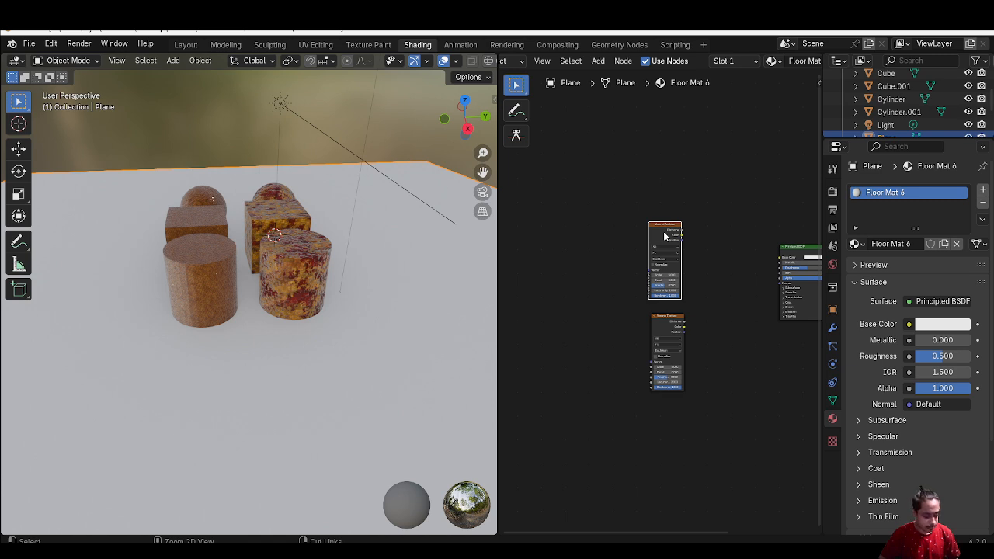
pyautogui.hotkey('ctrl', 't')
pyautogui.press('h')
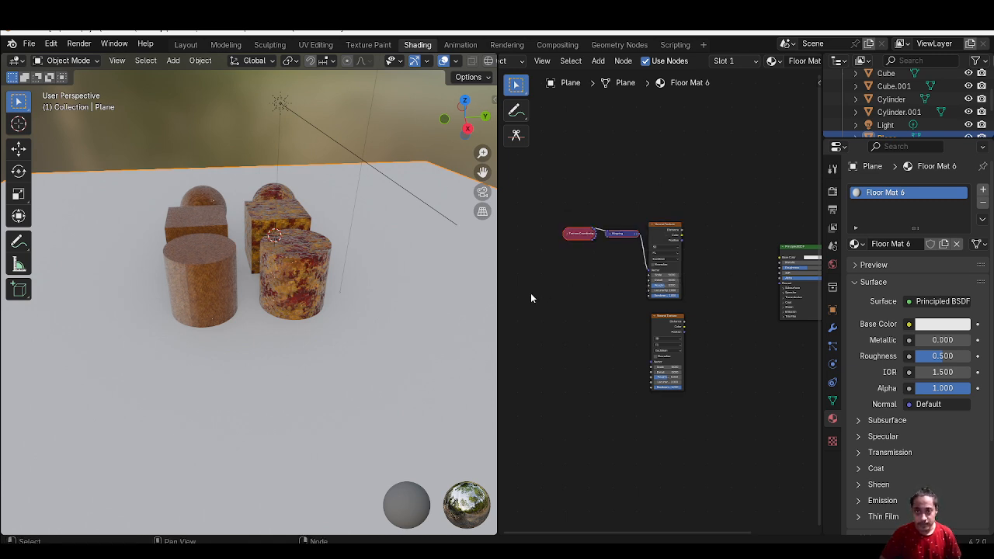
pyautogui.press('h')
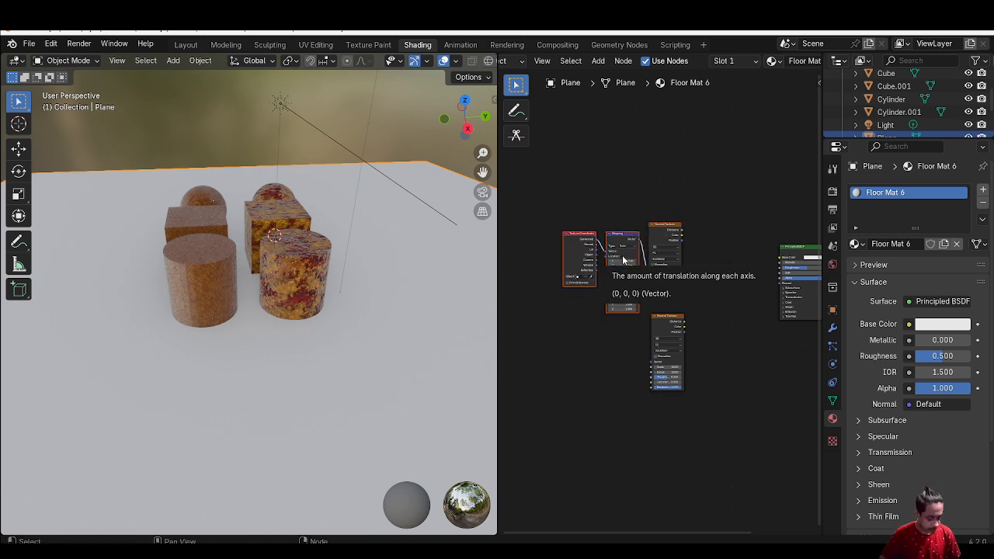
pyautogui.moveTo(612, 267); pyautogui.dragTo(551, 266)
pyautogui.keyDown('shift'); pyautogui.moveTo(693, 259); pyautogui.dragTo(594, 250, button='middle'); pyautogui.keyUp('shift')
pyautogui.press('g')
pyautogui.click(527, 240)
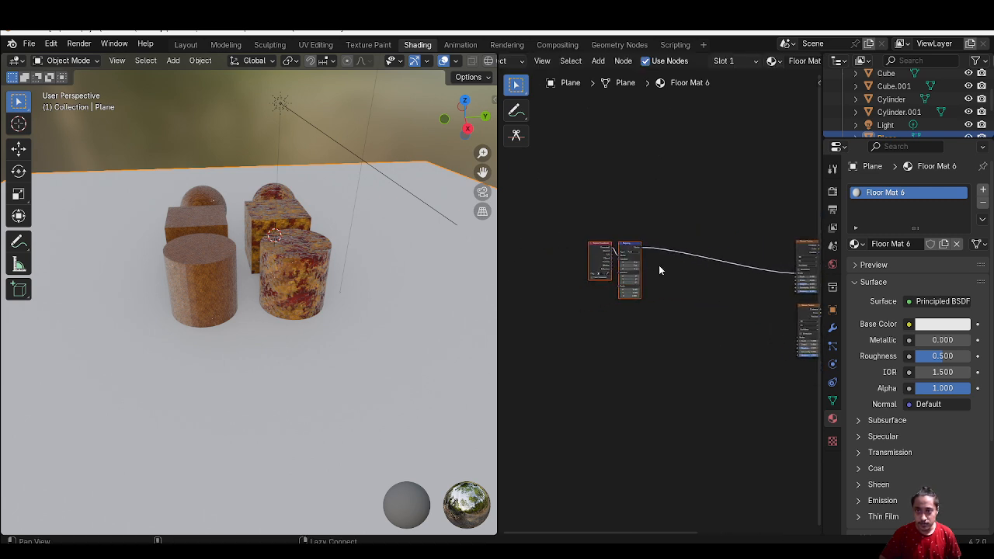
# - Add expanded Texture Coordinate and Mapping nodes to the lower Voronoi Texture and place them beneath the first pair
pyautogui.moveTo(660, 270); pyautogui.dragTo(610, 264, button='middle')
pyautogui.click(758, 302)
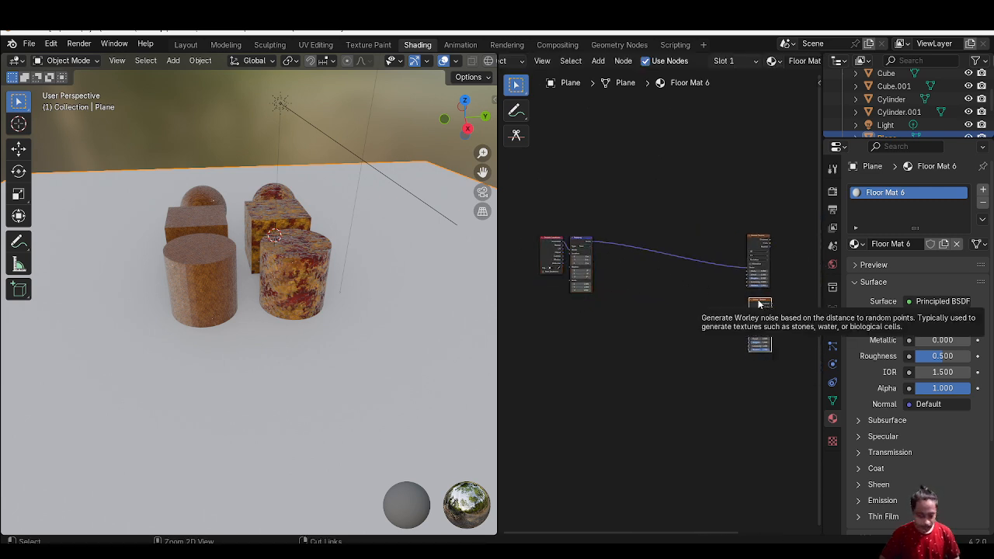
pyautogui.hotkey('ctrl', 't')
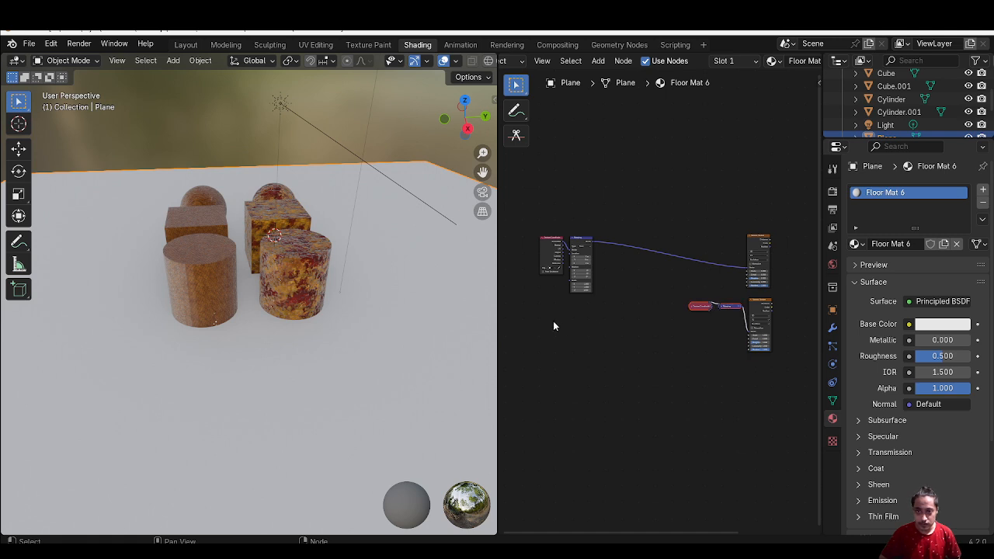
pyautogui.press('g')
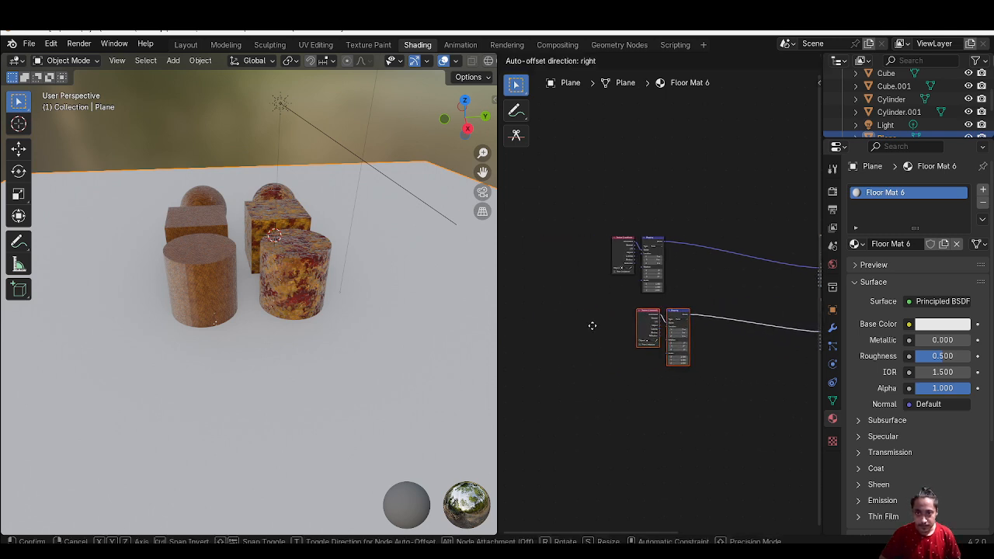
pyautogui.click(570, 329)
# - Move the upper Texture Coordinate node left, clear of its Mapping node
pyautogui.moveTo(587, 282); pyautogui.dragTo(541, 288)
pyautogui.keyDown('ctrl'); pyautogui.moveTo(652, 299); pyautogui.dragTo(673, 294, button='middle'); pyautogui.keyUp('ctrl')
pyautogui.moveTo(673, 293); pyautogui.dragTo(715, 279, button='middle')
pyautogui.keyDown('ctrl'); pyautogui.moveTo(703, 285); pyautogui.dragTo(734, 268, button='middle'); pyautogui.keyUp('ctrl')
pyautogui.moveTo(734, 268); pyautogui.dragTo(797, 250, button='middle')
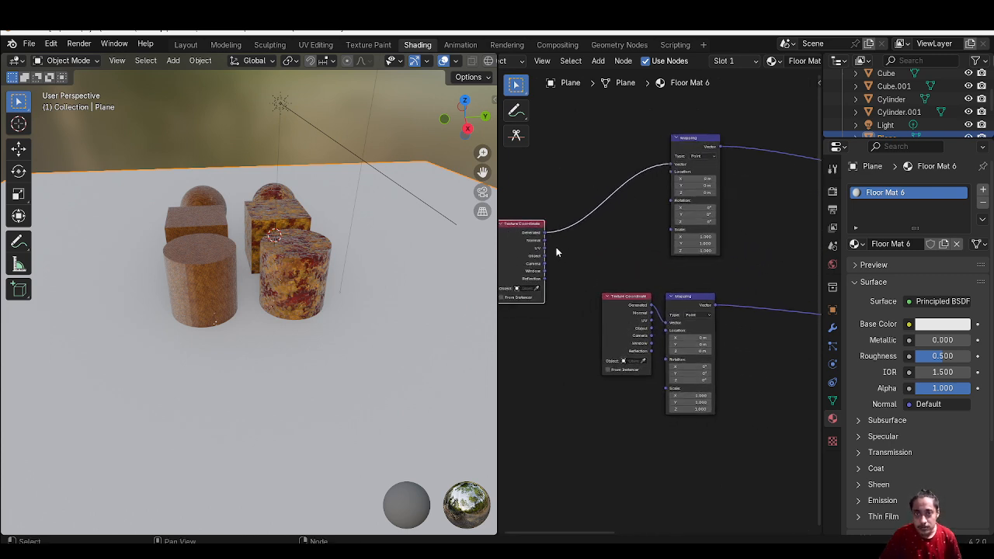
# - Connect the first Texture Coordinate's Object output to both Mapping nodes' Vector inputs and delete the second Texture Coordinate node
pyautogui.moveTo(544, 255); pyautogui.dragTo(672, 165)
pyautogui.moveTo(544, 255); pyautogui.dragTo(556, 377)
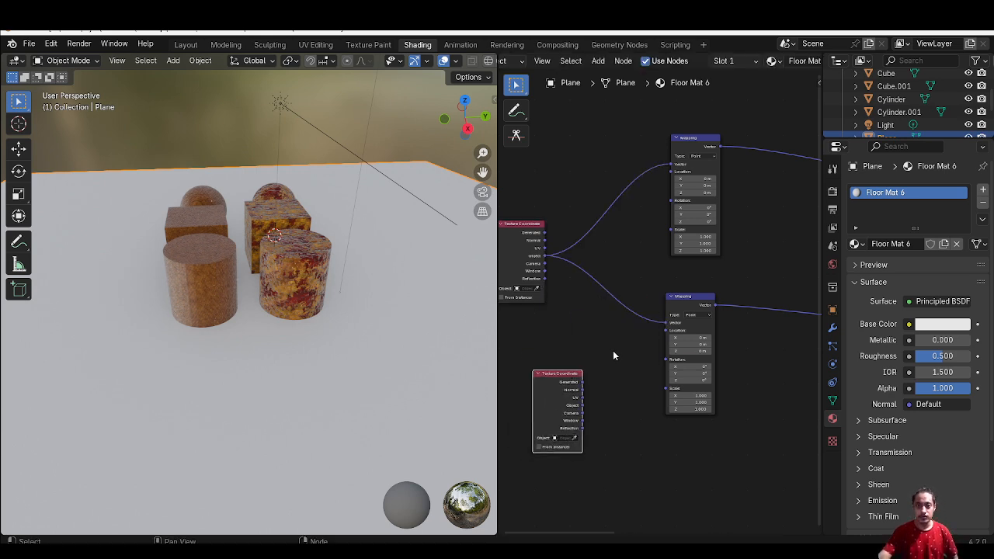
pyautogui.scroll(-3, 613, 353)
pyautogui.press('x')
# - Spread the two Voronoi Texture nodes apart by moving the lower one down and the upper one up
pyautogui.moveTo(596, 352); pyautogui.dragTo(621, 378, button='middle')
pyautogui.scroll(-4, 637, 379)
pyautogui.moveTo(708, 379); pyautogui.dragTo(645, 366, button='middle')
pyautogui.moveTo(732, 333); pyautogui.dragTo(663, 389, button='middle')
pyautogui.moveTo(632, 357); pyautogui.dragTo(688, 395)
pyautogui.press('g')
pyautogui.click(685, 428)
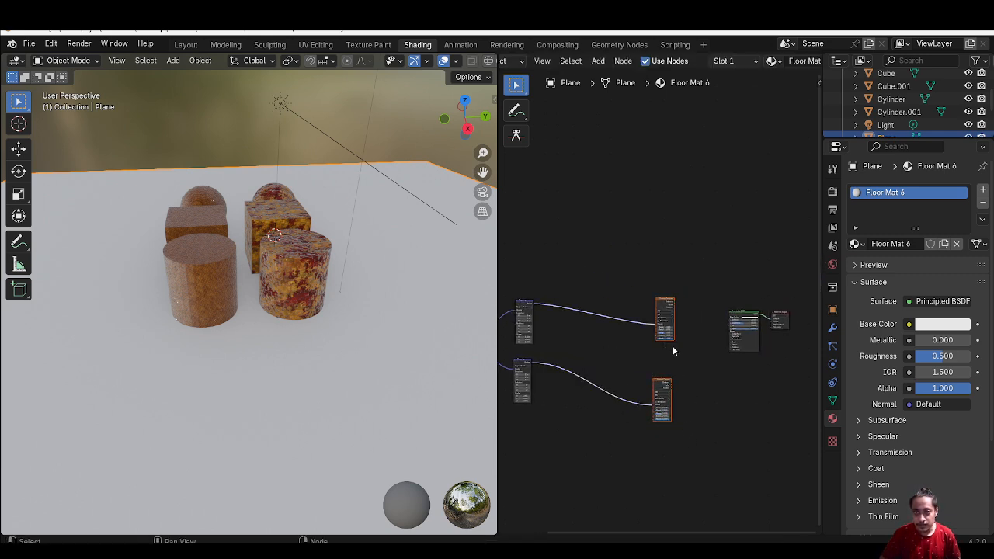
pyautogui.moveTo(629, 287); pyautogui.dragTo(674, 329)
pyautogui.press('g')
pyautogui.click(659, 282)
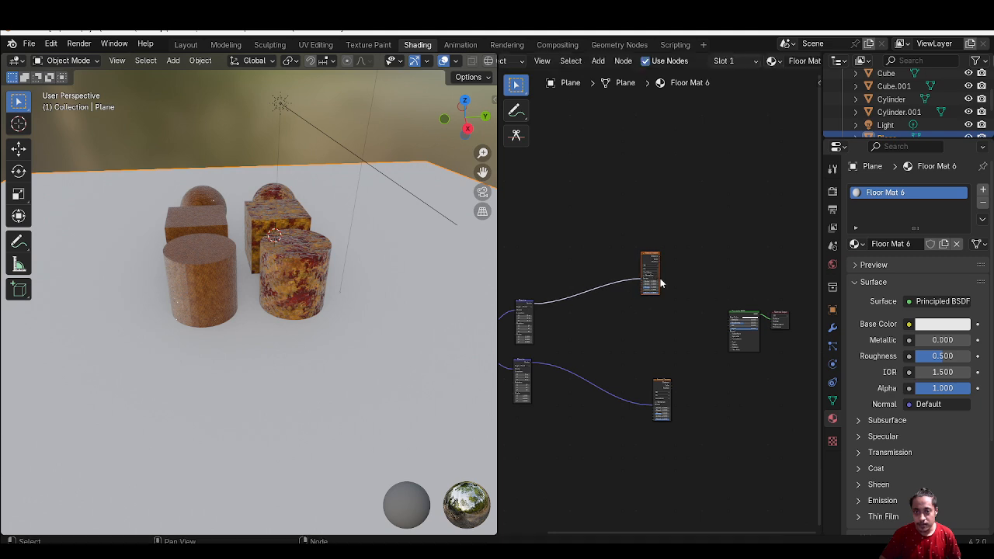
pyautogui.moveTo(629, 322); pyautogui.dragTo(673, 301, button='middle')
pyautogui.moveTo(550, 298); pyautogui.dragTo(572, 293, button='middle')
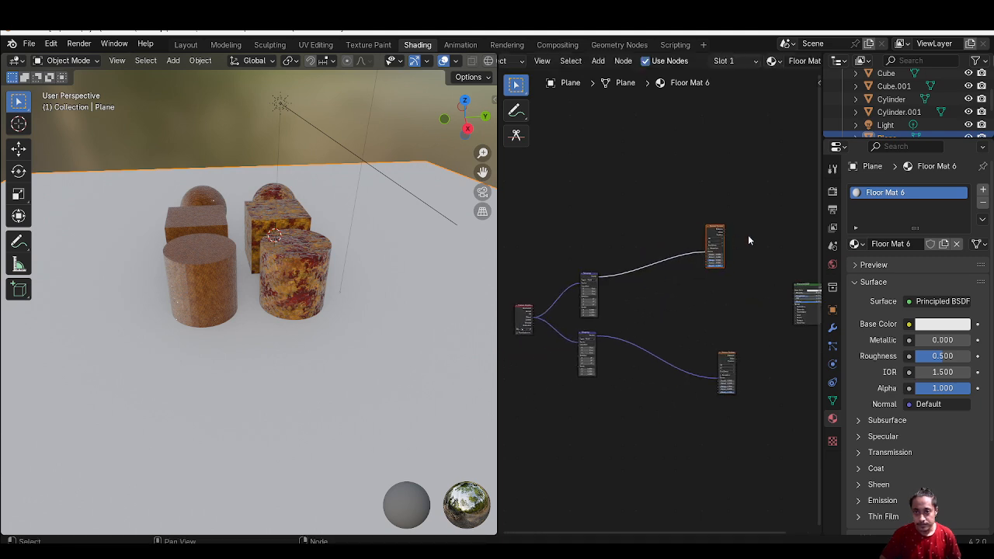
# - Move the upper Voronoi Texture slightly down and add a Mix Color node just before the Principled BSDF
pyautogui.press('g')
pyautogui.click(753, 264)
pyautogui.moveTo(749, 277); pyautogui.dragTo(648, 288, button='middle')
pyautogui.hotkey('shift', 'a')
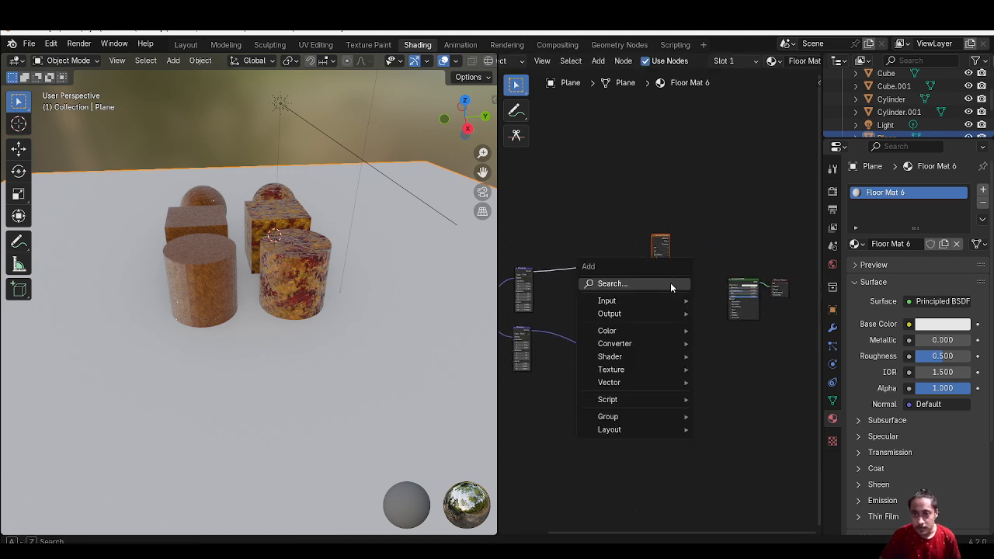
pyautogui.click(672, 284)
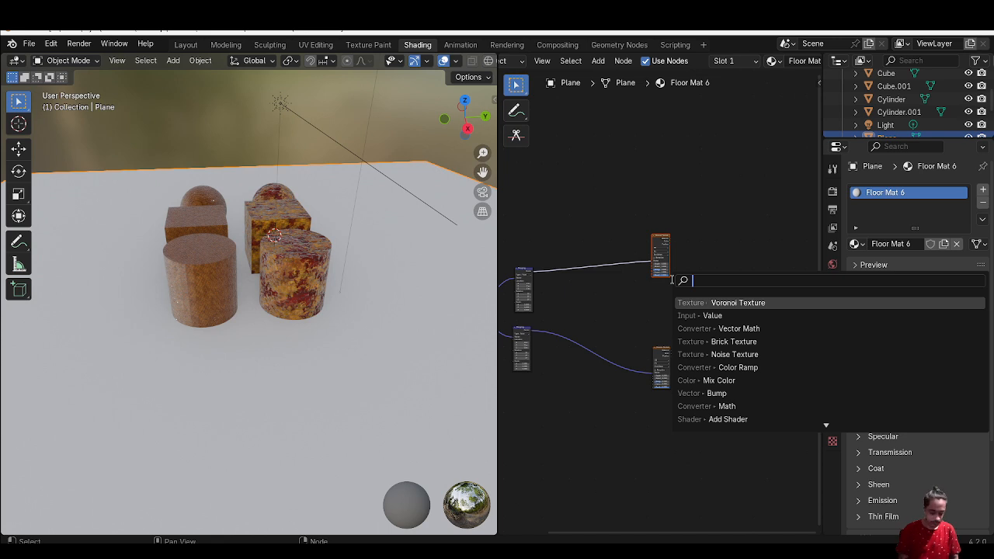
pyautogui.write('colo')
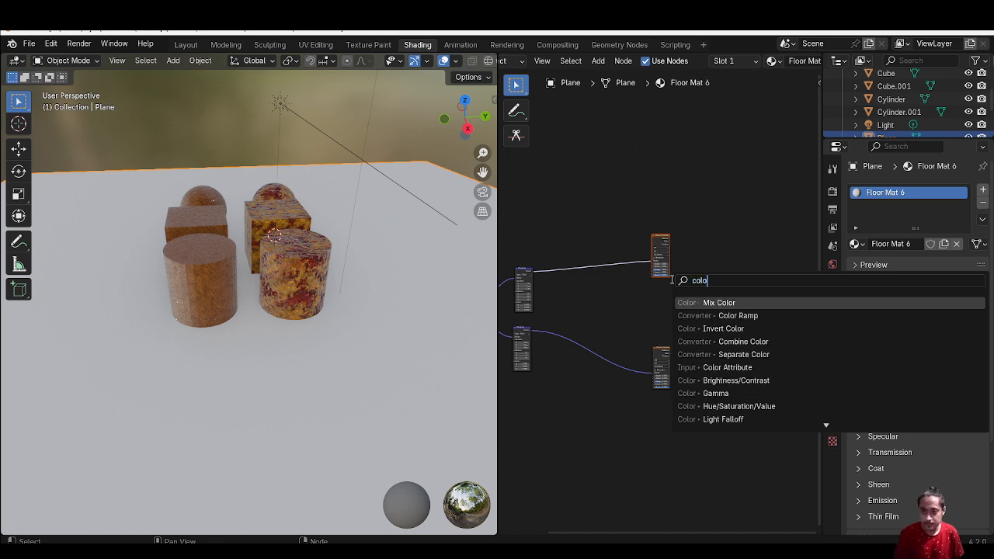
pyautogui.press('Return')
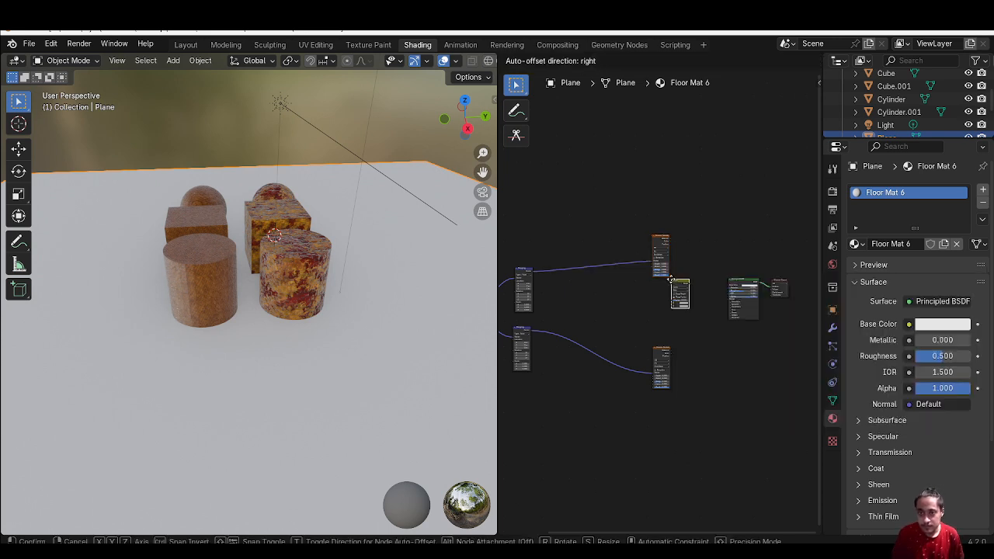
pyautogui.click(695, 287)
# - Add a Color Ramp node and place it just after the upper Voronoi Texture
pyautogui.hotkey('shift', 'a')
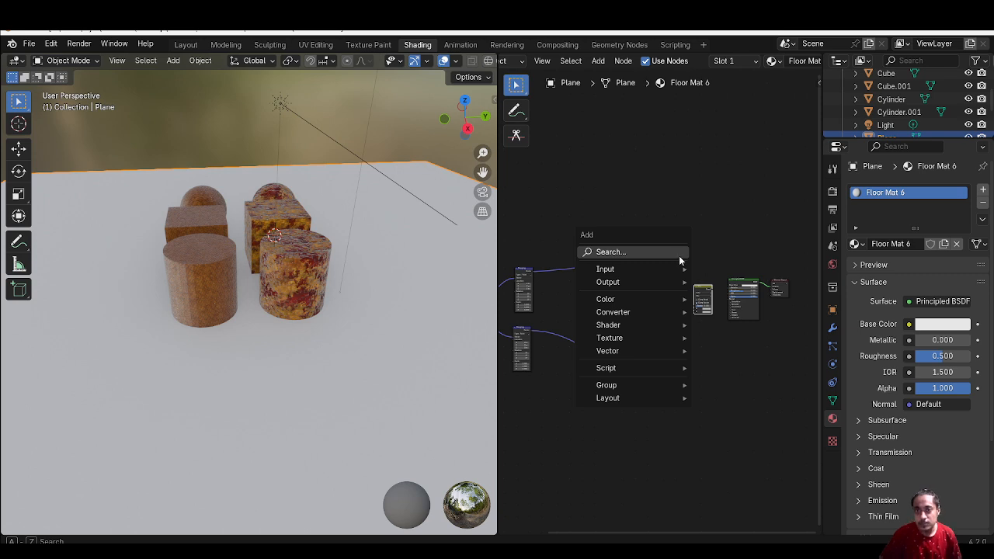
pyautogui.click(679, 256)
pyautogui.write('col')
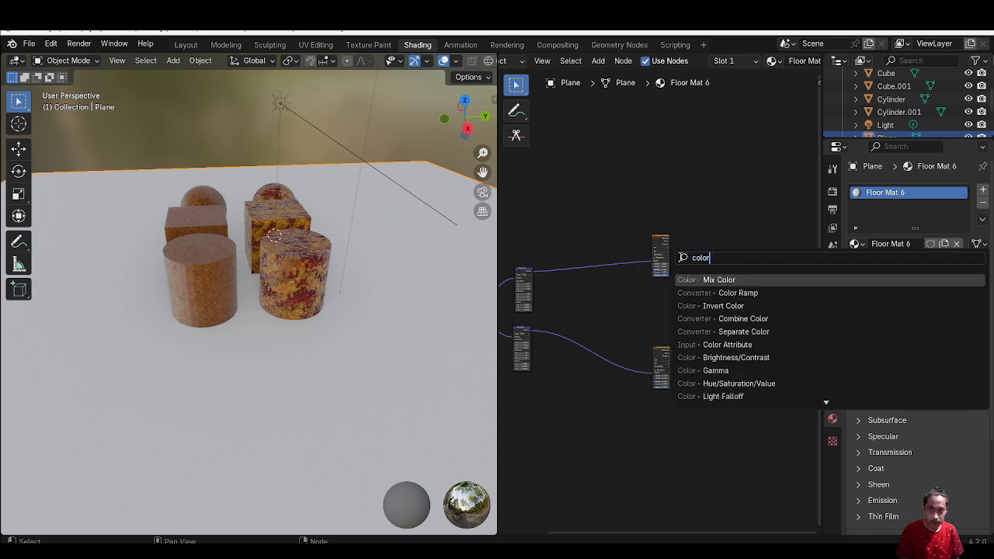
pyautogui.write('or')
pyautogui.press('Down')
pyautogui.press('Return')
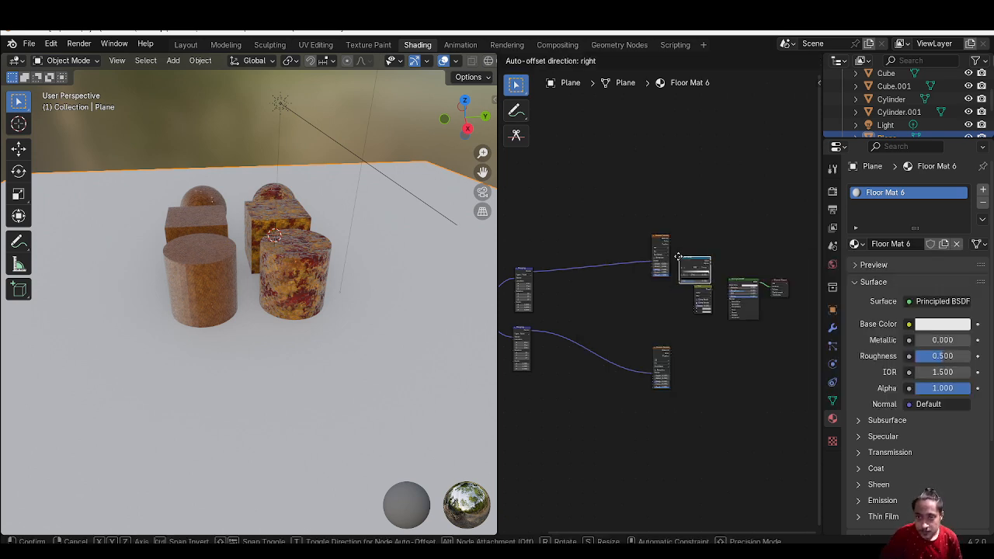
pyautogui.click(683, 221)
# - Connect the upper Voronoi Texture's Distance to the Color Ramp's Fac and the ramp's Color to the Mix node's A input
pyautogui.scroll(3, 656, 287)
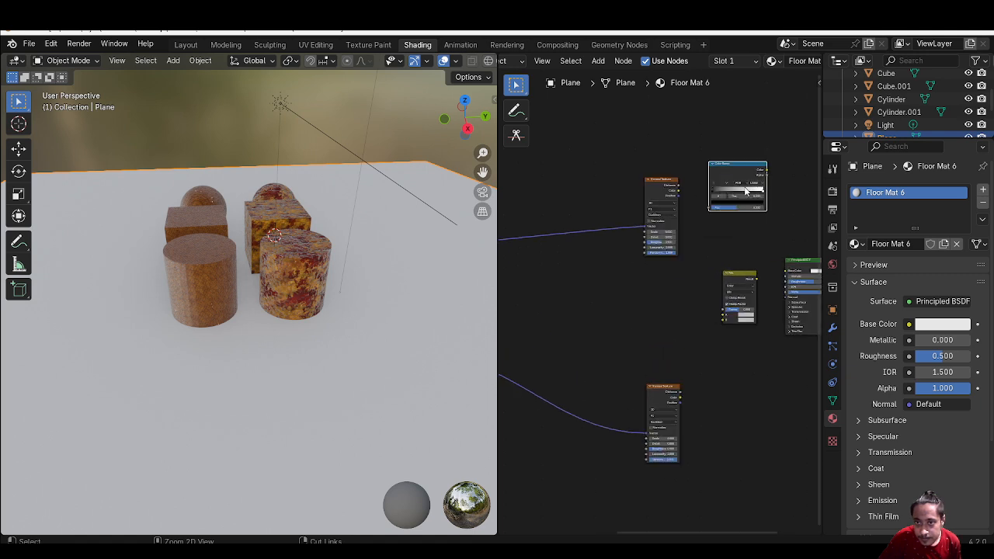
pyautogui.moveTo(745, 191); pyautogui.dragTo(649, 282, button='middle')
pyautogui.scroll(3, 649, 283)
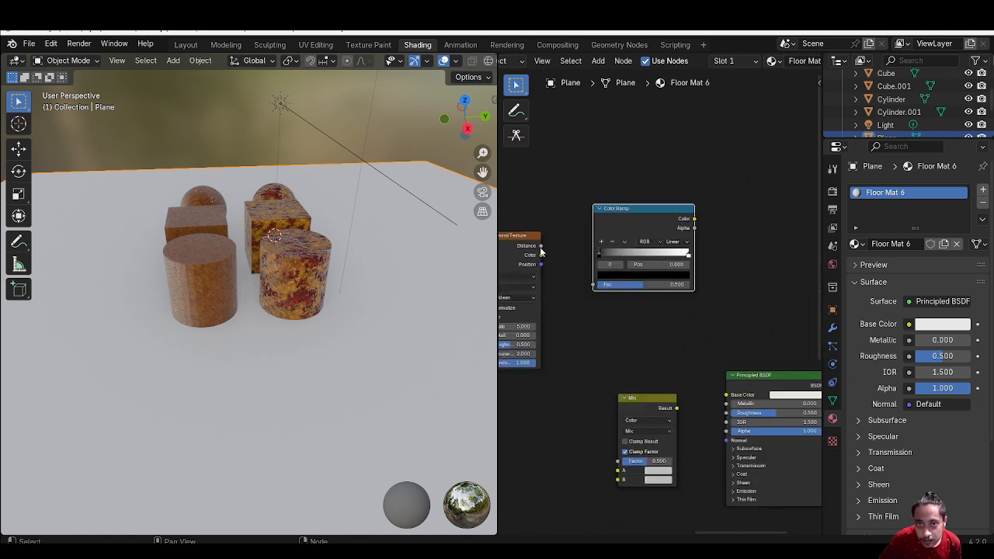
pyautogui.moveTo(541, 248); pyautogui.dragTo(593, 285)
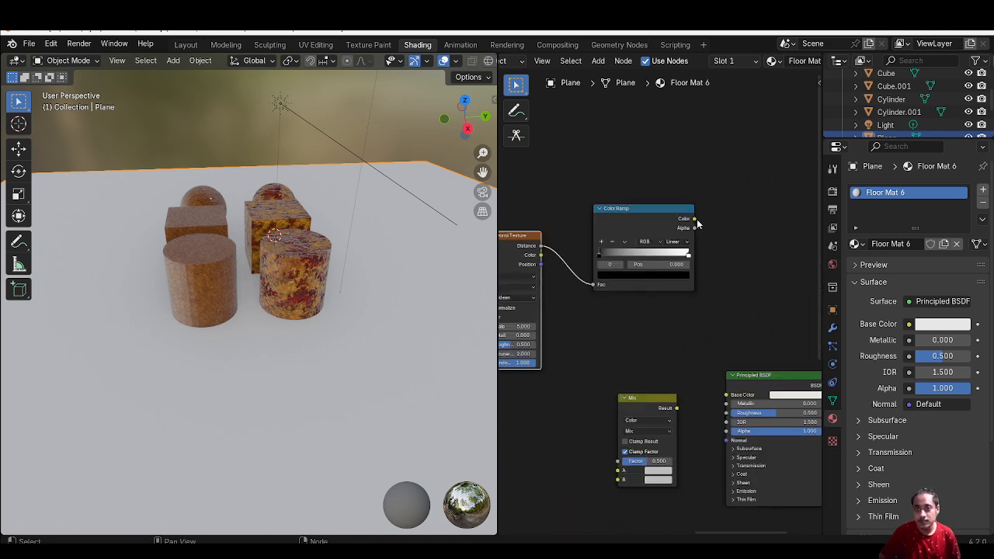
pyautogui.moveTo(695, 221); pyautogui.dragTo(617, 470)
# - Move the upper Voronoi Texture and Color Ramp nodes left to leave space before the Mix node
pyautogui.moveTo(624, 212); pyautogui.dragTo(596, 251)
pyautogui.moveTo(619, 287); pyautogui.dragTo(724, 218, button='middle')
pyautogui.keyDown('ctrl'); pyautogui.moveTo(659, 333); pyautogui.dragTo(618, 427, button='middle'); pyautogui.keyUp('ctrl')
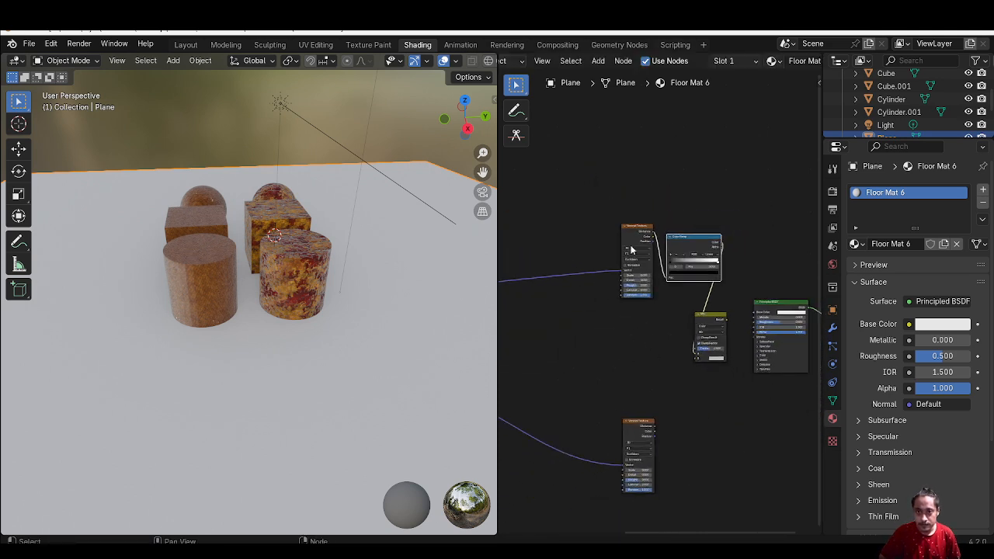
pyautogui.moveTo(634, 239); pyautogui.dragTo(557, 253)
pyautogui.moveTo(702, 240); pyautogui.dragTo(638, 257)
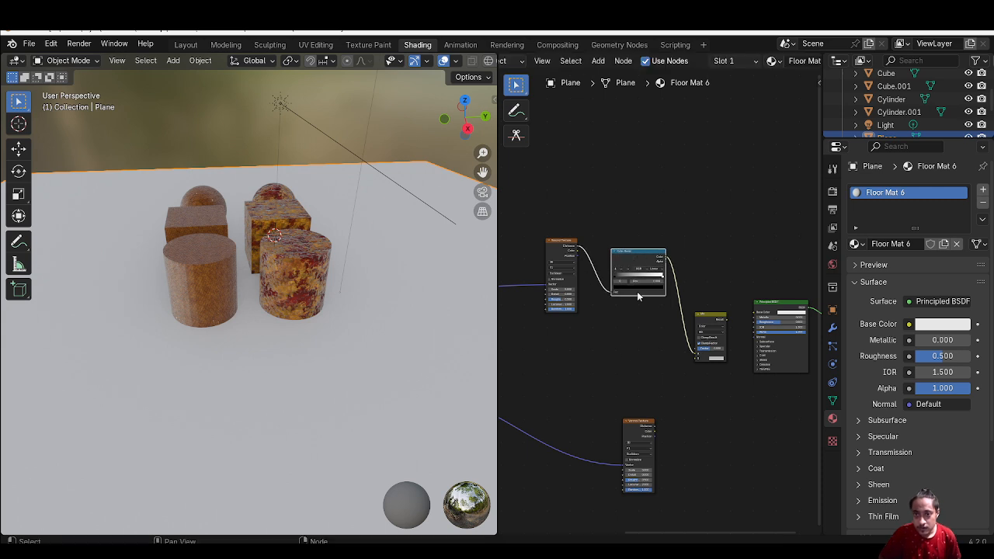
# - Color the Color Ramp's first stop a dark orange-red with hue 0.013 and saturation 1.000
pyautogui.keyDown('ctrl'); pyautogui.moveTo(676, 293); pyautogui.dragTo(710, 257, button='middle'); pyautogui.keyUp('ctrl')
pyautogui.keyDown('ctrl'); pyautogui.moveTo(705, 301); pyautogui.dragTo(706, 283, button='middle'); pyautogui.keyUp('ctrl')
pyautogui.click(613, 259)
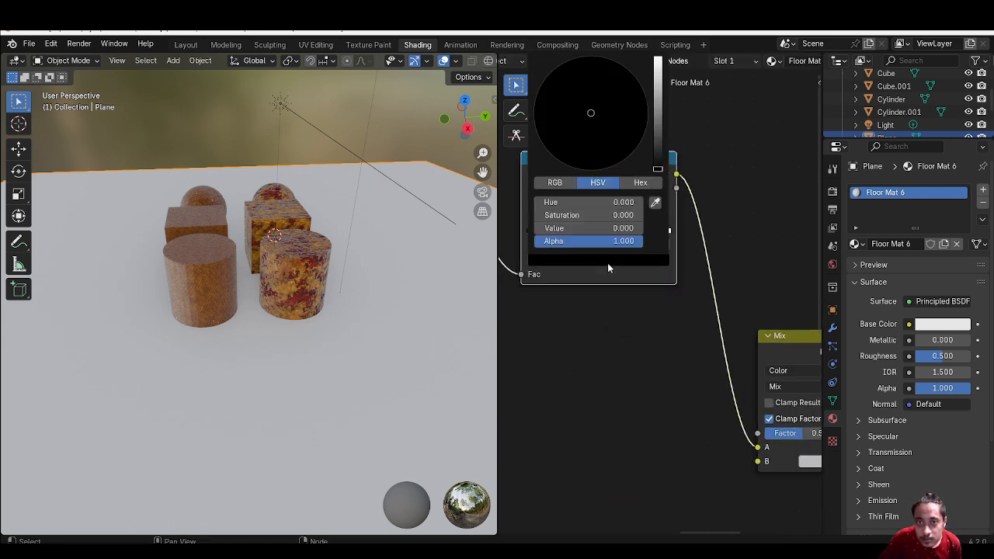
pyautogui.moveTo(656, 125); pyautogui.dragTo(657, 91)
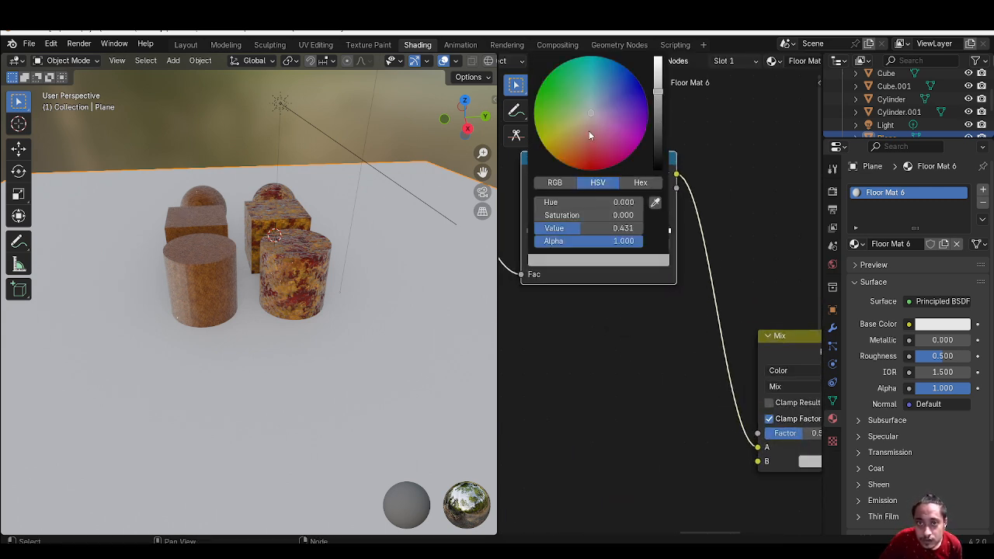
pyautogui.moveTo(588, 135); pyautogui.dragTo(576, 169)
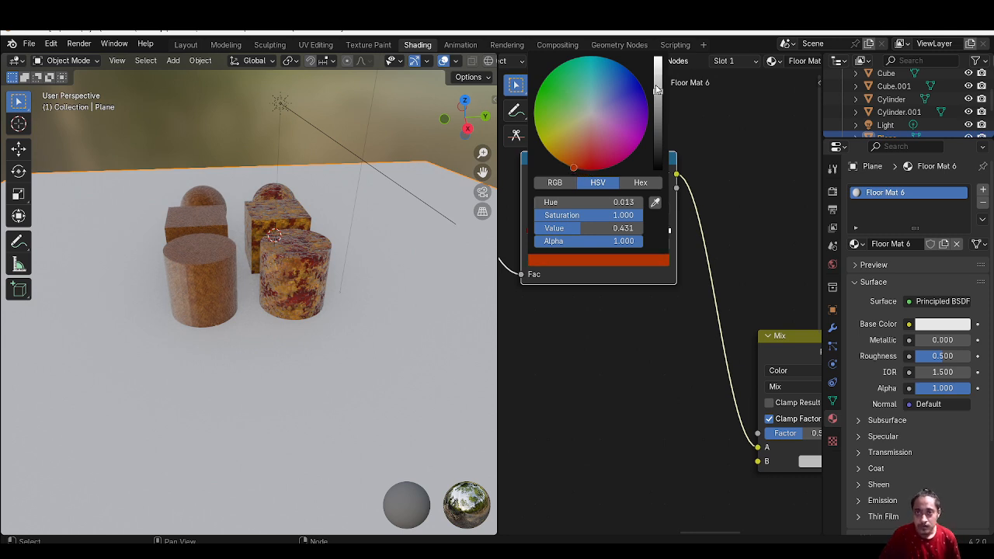
pyautogui.moveTo(657, 90)
pyautogui.mouseDown()
pyautogui.moveTo(657, 61)
pyautogui.moveTo(658, 88)
pyautogui.mouseUp()
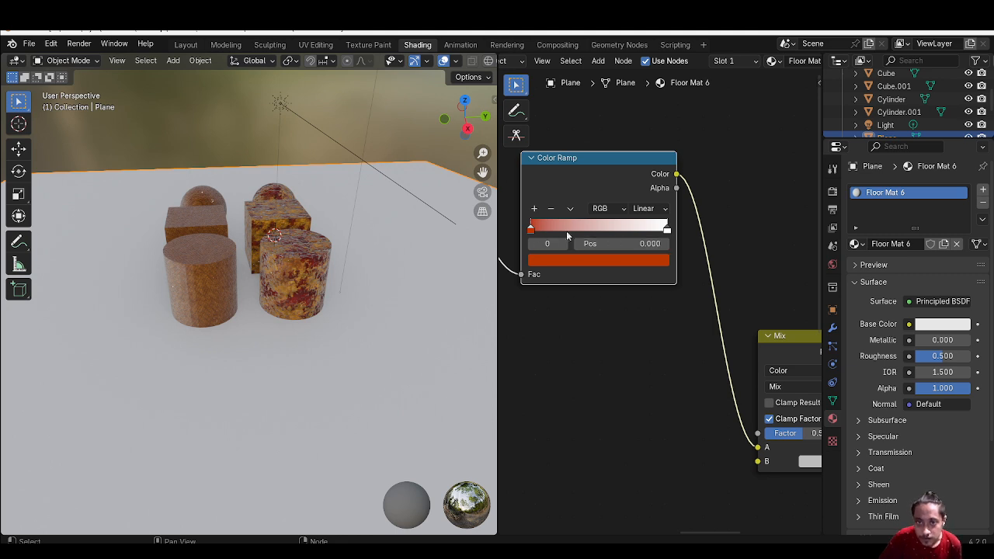
# - Color the ramp's second stop orange with hue 0.060 and full saturation, and bring both stops inward, the second to position 0.604
pyautogui.click(666, 229)
pyautogui.click(598, 261)
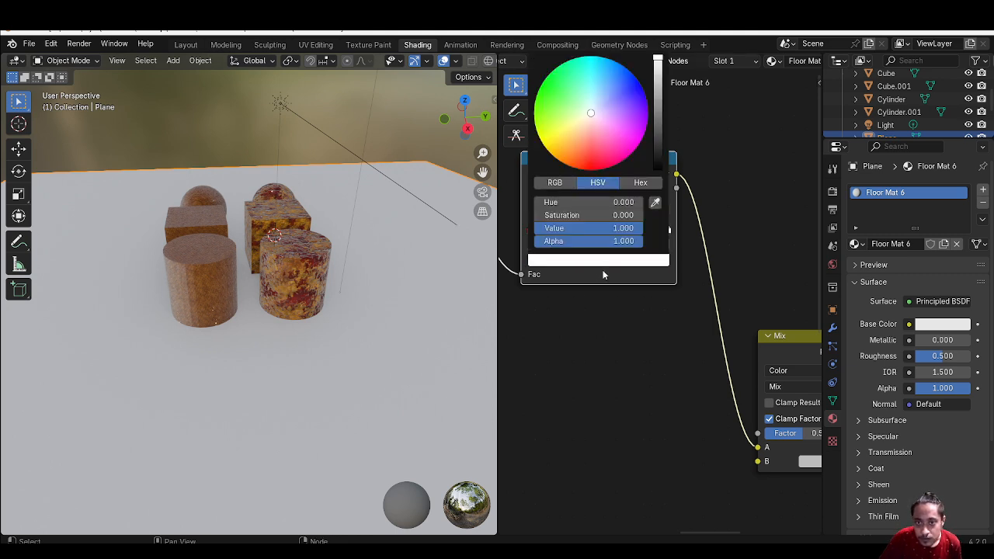
pyautogui.click(566, 165)
pyautogui.moveTo(565, 164); pyautogui.dragTo(556, 158)
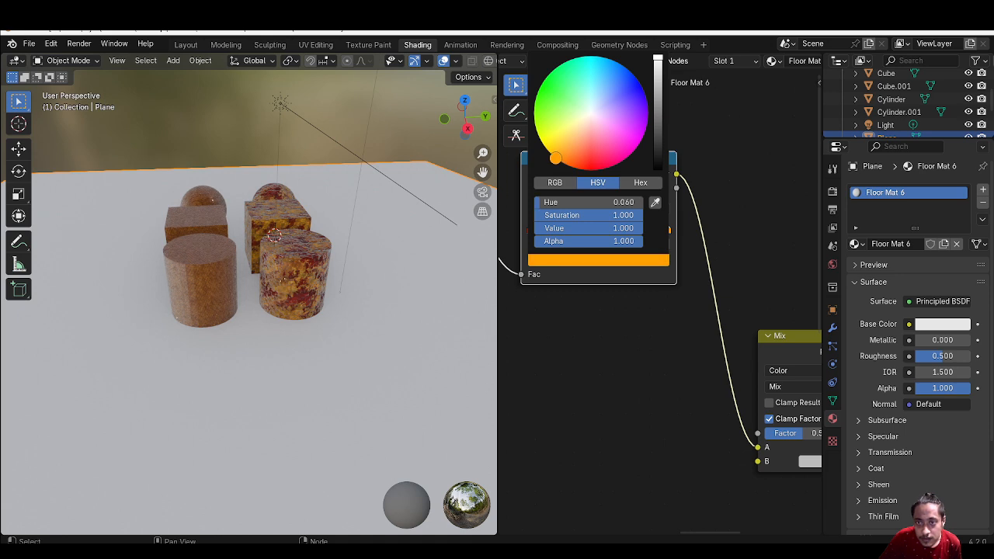
pyautogui.moveTo(531, 229); pyautogui.dragTo(573, 233)
pyautogui.moveTo(666, 230); pyautogui.dragTo(614, 230)
pyautogui.scroll(-2, 625, 344)
pyautogui.hotkey('shift', 'd')
pyautogui.click(617, 393)
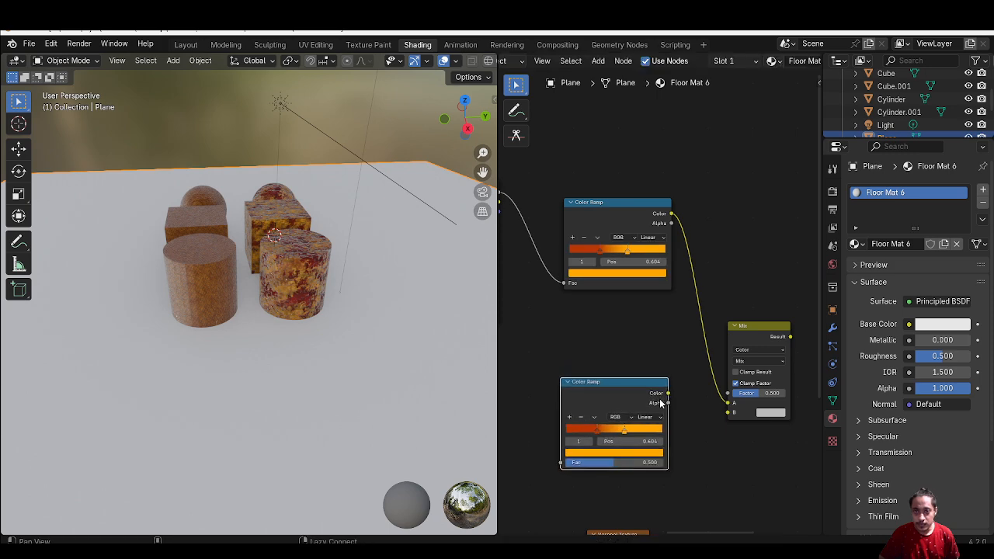
pyautogui.moveTo(617, 392); pyautogui.dragTo(722, 211, button='middle')
pyautogui.moveTo(722, 209); pyautogui.dragTo(591, 400)
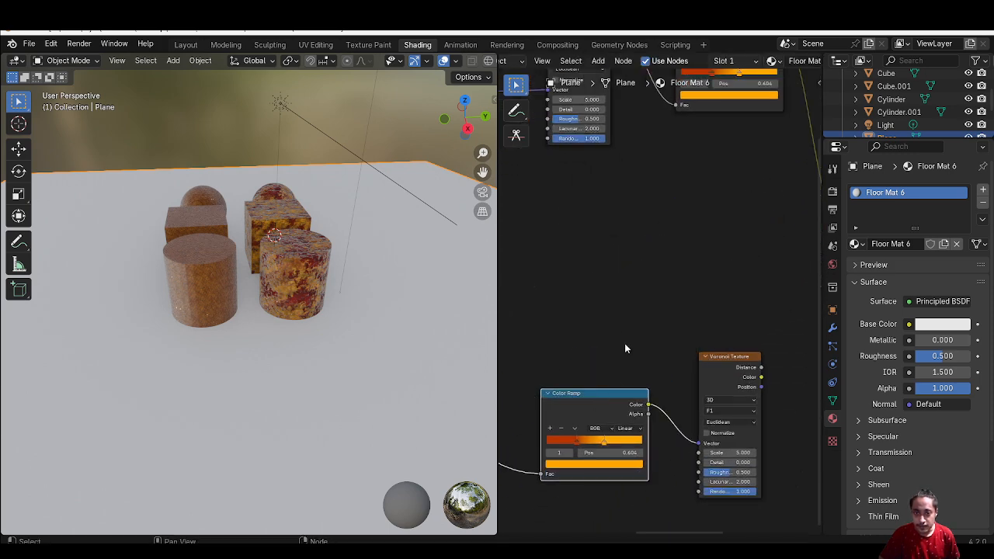
pyautogui.moveTo(622, 346); pyautogui.dragTo(694, 279, button='middle')
pyautogui.moveTo(668, 325); pyautogui.dragTo(672, 261)
pyautogui.keyDown('ctrl'); pyautogui.moveTo(671, 286); pyautogui.dragTo(667, 329, button='middle'); pyautogui.keyUp('ctrl')
pyautogui.moveTo(584, 296); pyautogui.dragTo(700, 309, button='middle')
pyautogui.keyDown('ctrl'); pyautogui.moveTo(701, 309); pyautogui.dragTo(689, 325); pyautogui.keyUp('ctrl')
pyautogui.moveTo(686, 324); pyautogui.dragTo(577, 330, button='middle')
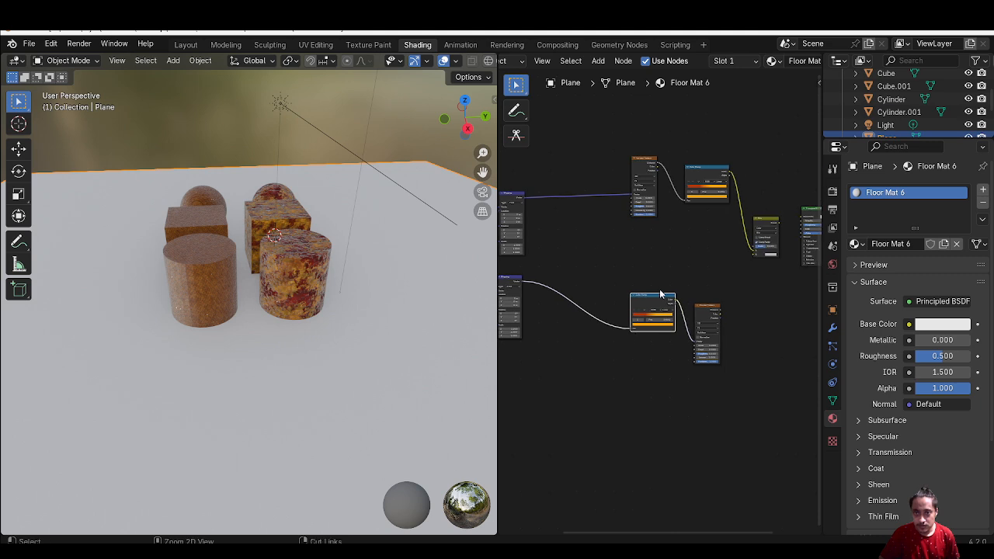
pyautogui.hotkey('ctrl', 'x')
# - Duplicate the Color Ramp, place the copy after the lower Voronoi Texture, and connect that texture's Distance to its Fac
pyautogui.click(703, 172)
pyautogui.hotkey('shift', 'd')
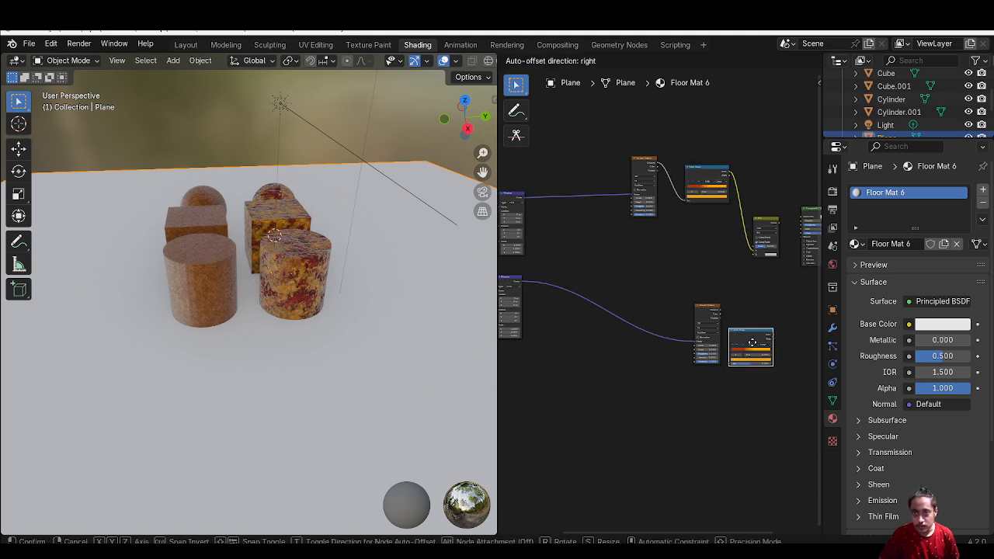
pyautogui.click(763, 305)
pyautogui.click(717, 312)
pyautogui.moveTo(716, 312); pyautogui.dragTo(746, 334)
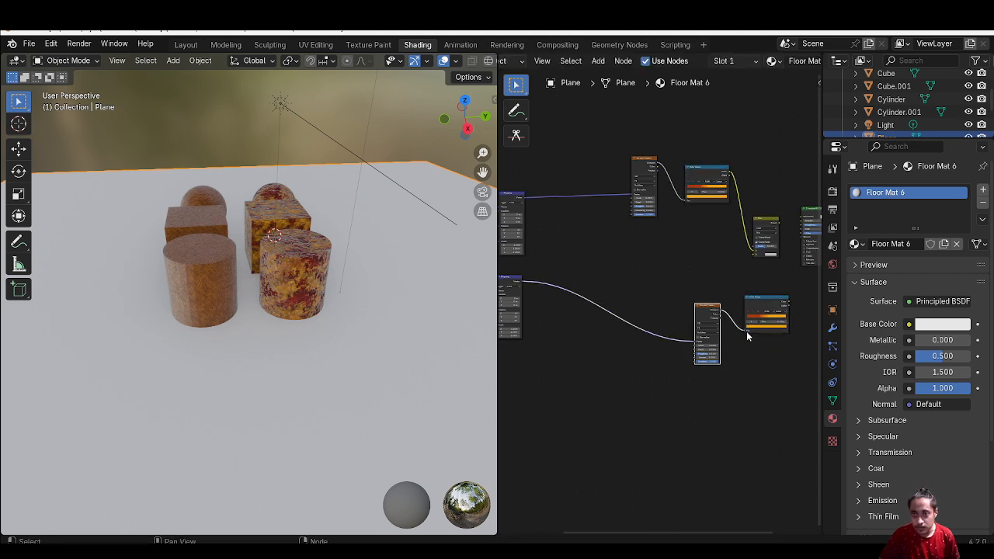
# - Connect the lower Color Ramp's Color to the Mix node's B input and move the lower ramp and Voronoi Texture left
pyautogui.moveTo(714, 364); pyautogui.dragTo(576, 368, button='middle')
pyautogui.keyDown('ctrl'); pyautogui.moveTo(677, 310); pyautogui.dragTo(750, 252, button='middle'); pyautogui.keyUp('ctrl')
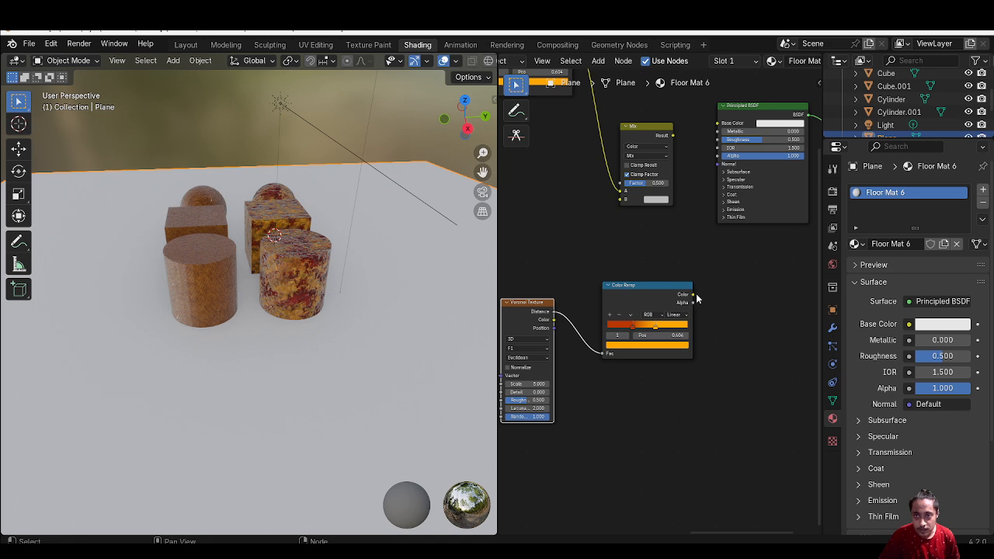
pyautogui.moveTo(693, 294); pyautogui.dragTo(620, 200)
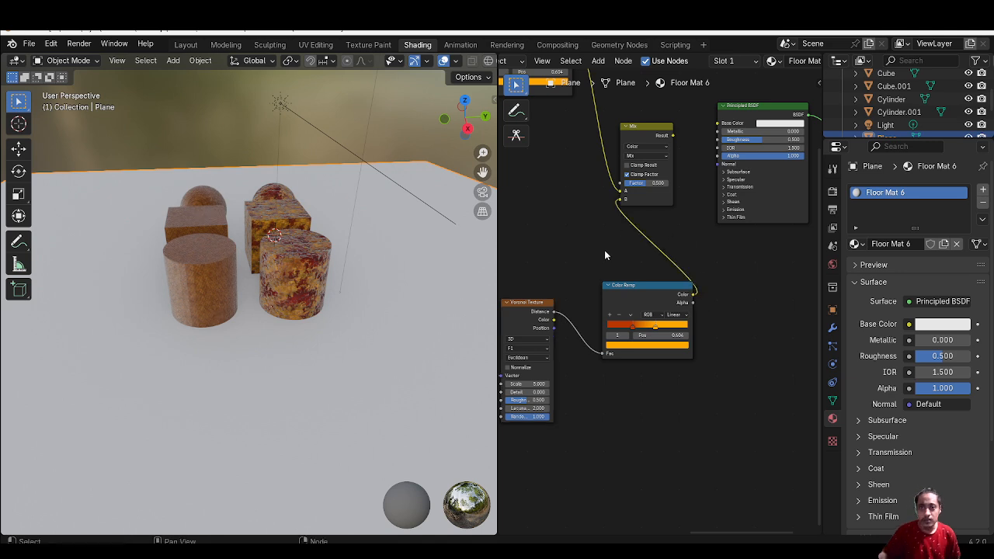
pyautogui.moveTo(603, 250); pyautogui.dragTo(683, 227, button='middle')
pyautogui.moveTo(736, 363); pyautogui.dragTo(732, 361)
pyautogui.press('g')
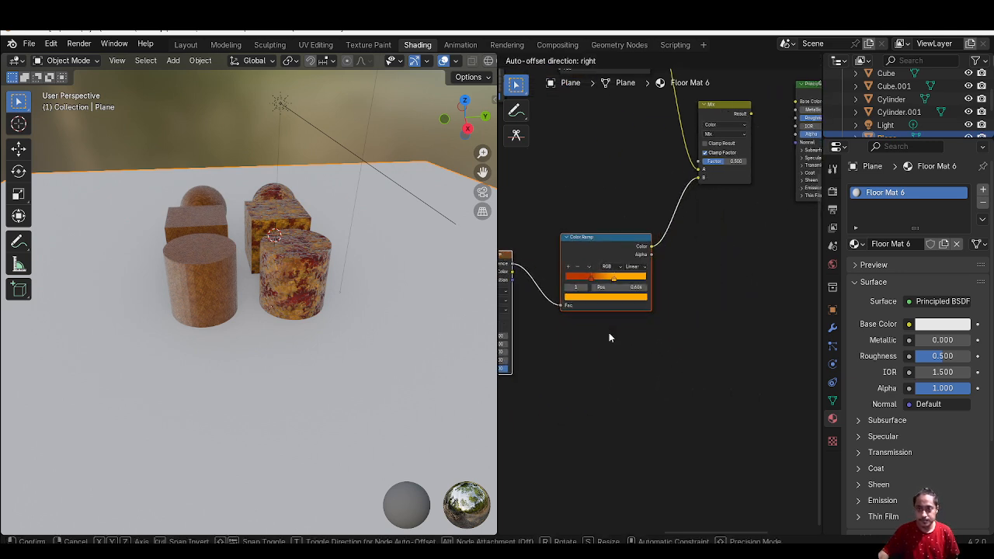
pyautogui.click(609, 333)
# - Connect the Mix node's Result to the Principled BSDF's Base Color and inspect the floor plane from above
pyautogui.moveTo(701, 303); pyautogui.dragTo(704, 356, button='middle')
pyautogui.moveTo(752, 167); pyautogui.dragTo(797, 155)
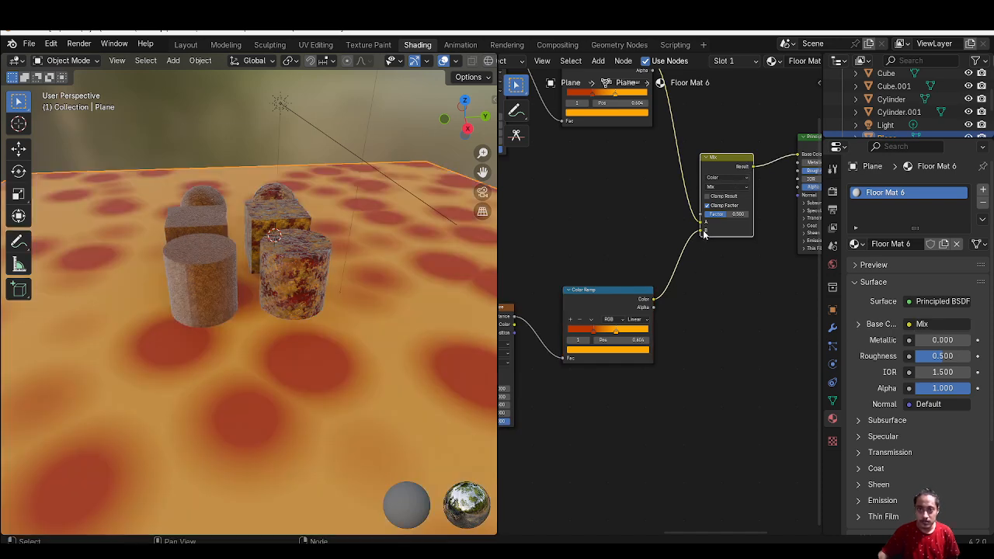
pyautogui.moveTo(474, 281); pyautogui.dragTo(433, 395, button='middle')
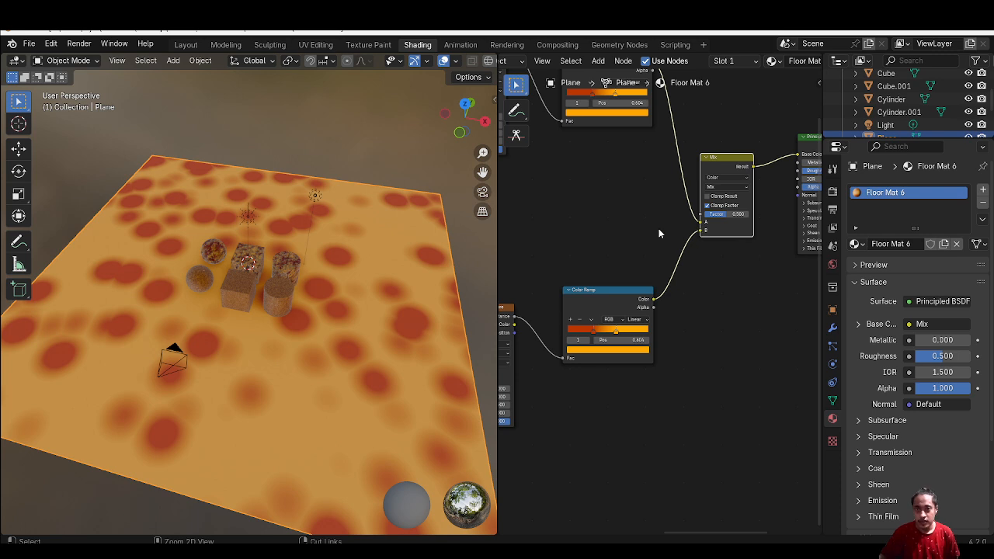
# - Preview each Color Ramp on the floor by connecting first the upper, then the lower ramp's Color to Base Color
pyautogui.moveTo(648, 71); pyautogui.dragTo(638, 137, button='middle')
pyautogui.moveTo(638, 137); pyautogui.dragTo(788, 221)
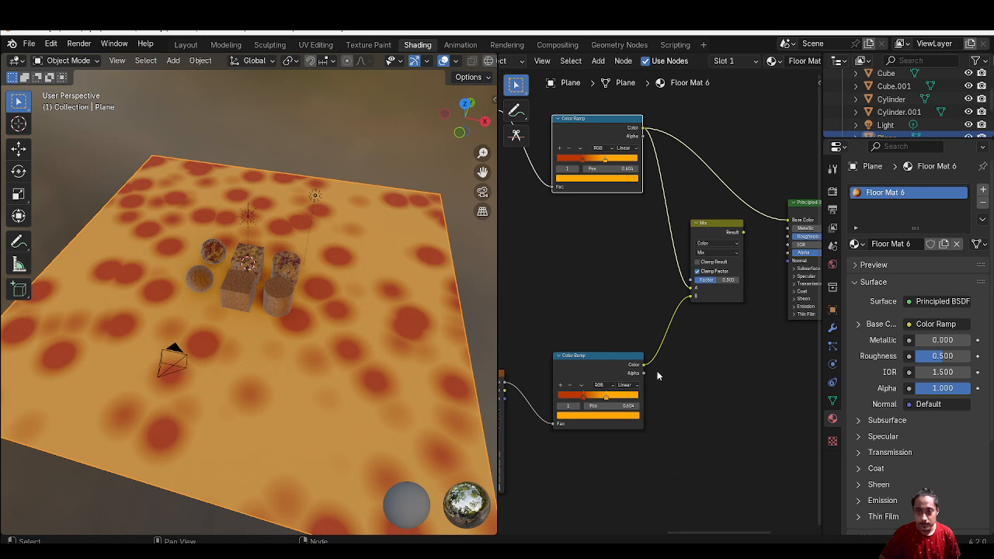
pyautogui.moveTo(640, 369); pyautogui.dragTo(790, 220)
# - Move the Mix node up beside the upper Color Ramp and set its blending mode to Multiply
pyautogui.keyDown('alt'); pyautogui.moveTo(724, 252); pyautogui.dragTo(705, 189); pyautogui.keyUp('alt')
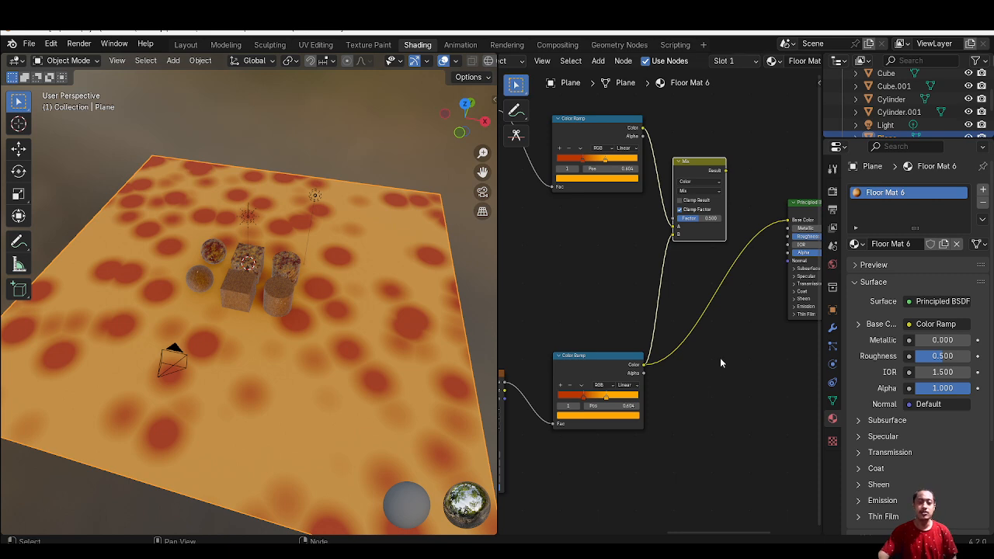
pyautogui.moveTo(638, 127); pyautogui.dragTo(648, 129)
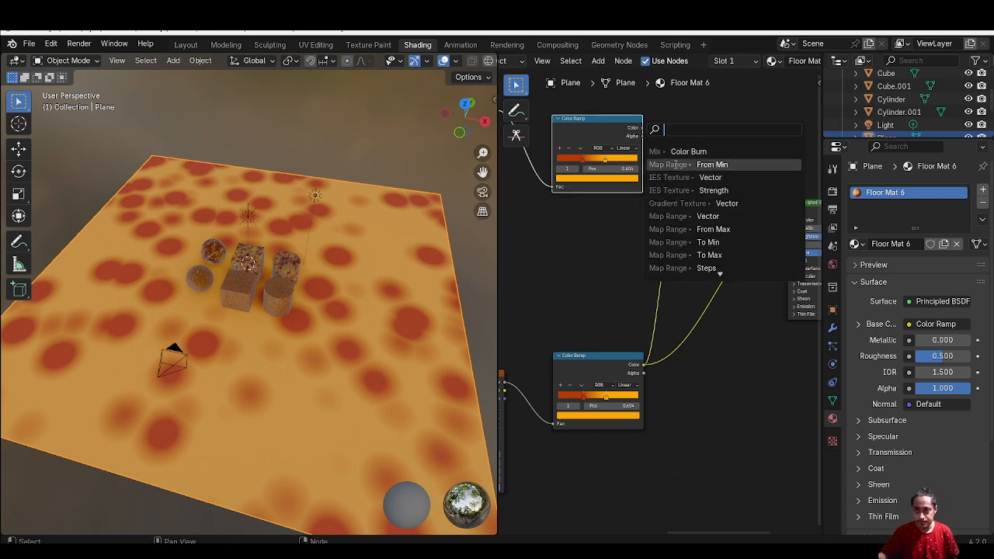
pyautogui.click(701, 192)
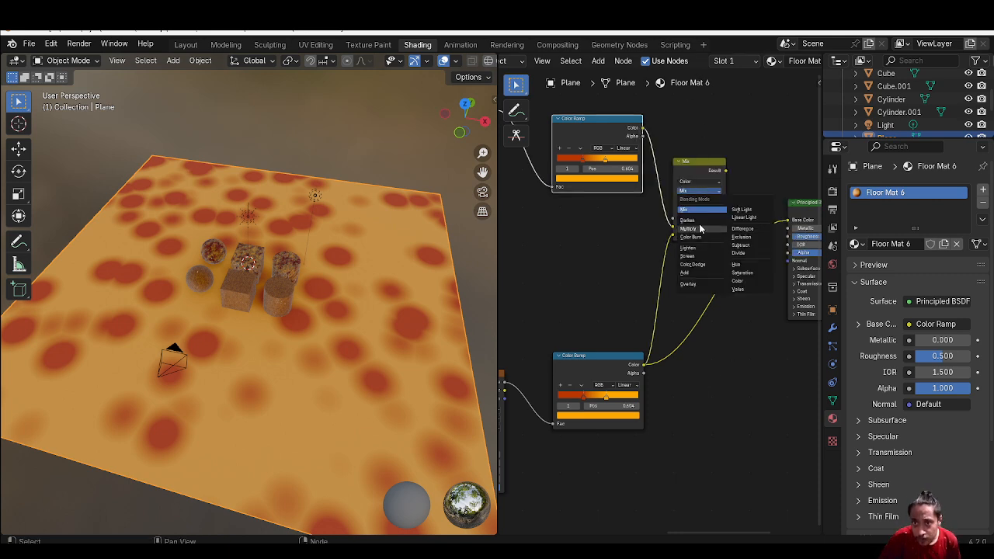
pyautogui.click(700, 229)
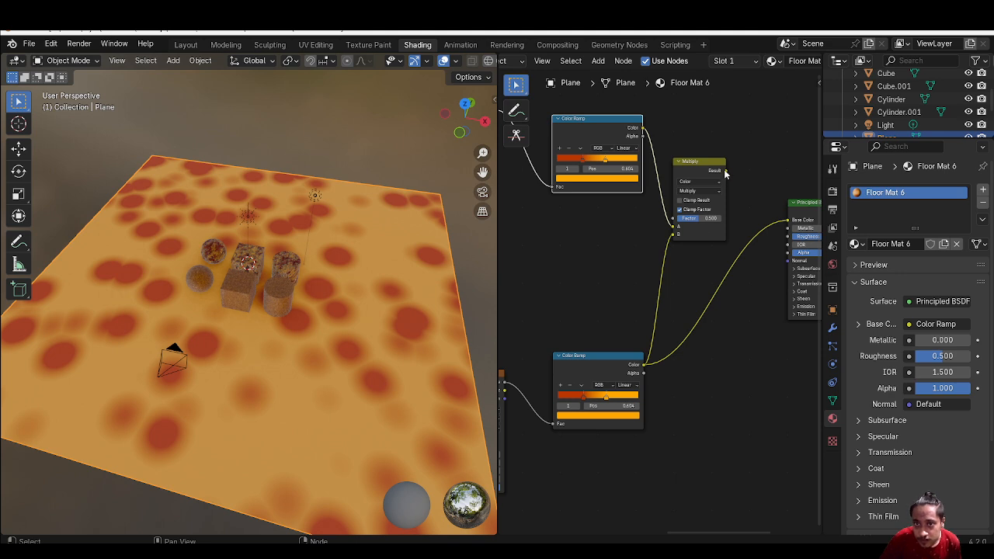
pyautogui.click(703, 191)
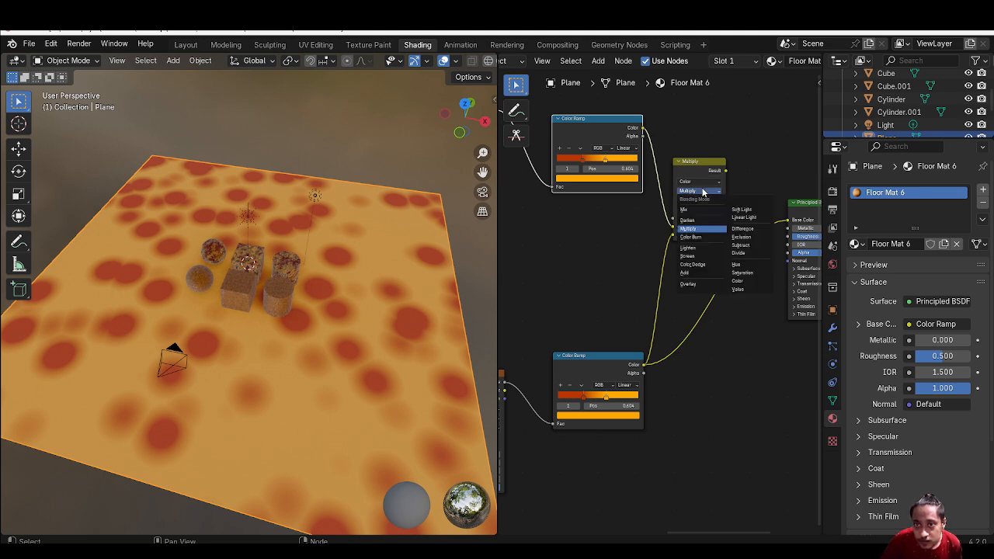
pyautogui.click(701, 229)
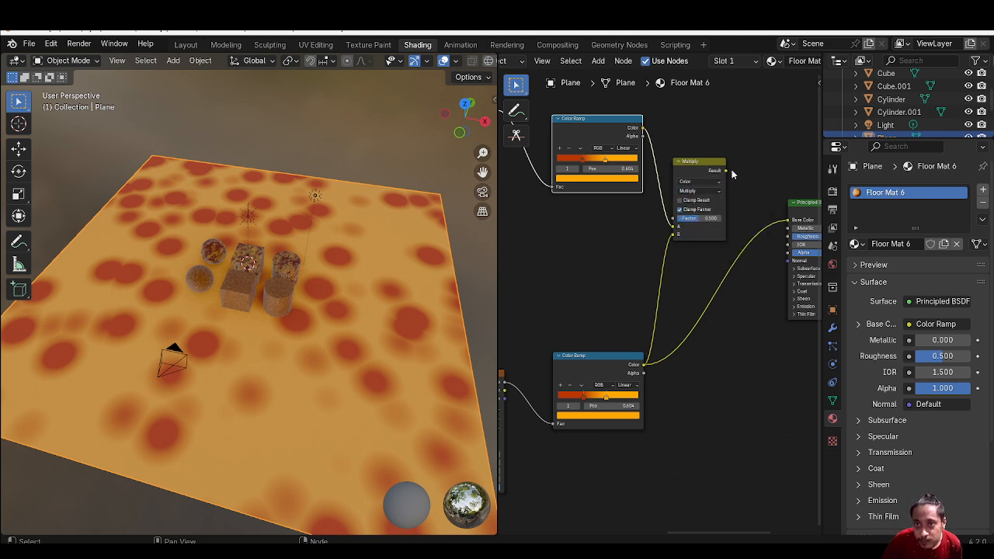
# - Connect the Multiply node's Result to Base Color, set the lower Voronoi Texture's Scale to 15.7 and inspect the floor plane
pyautogui.moveTo(725, 171); pyautogui.dragTo(760, 221)
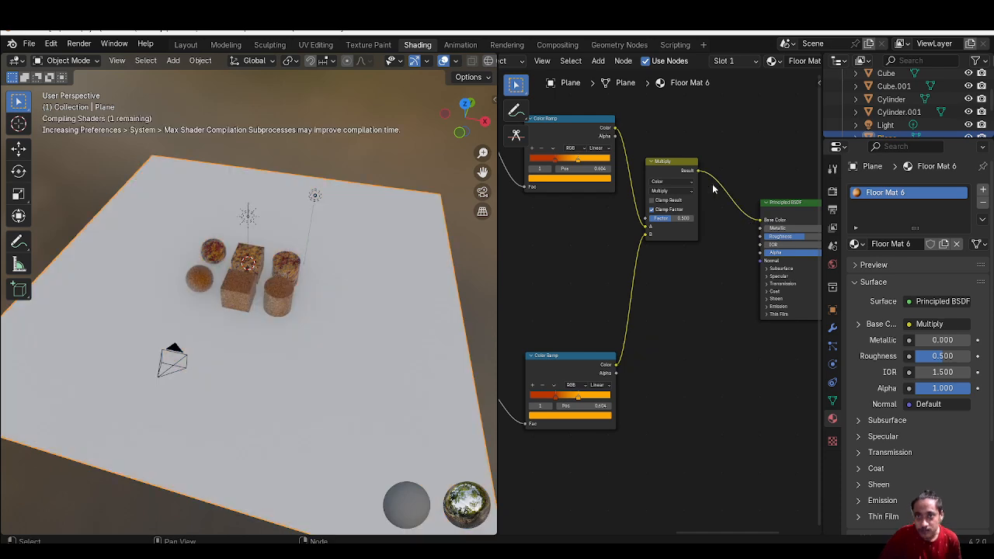
pyautogui.moveTo(680, 164); pyautogui.dragTo(680, 183)
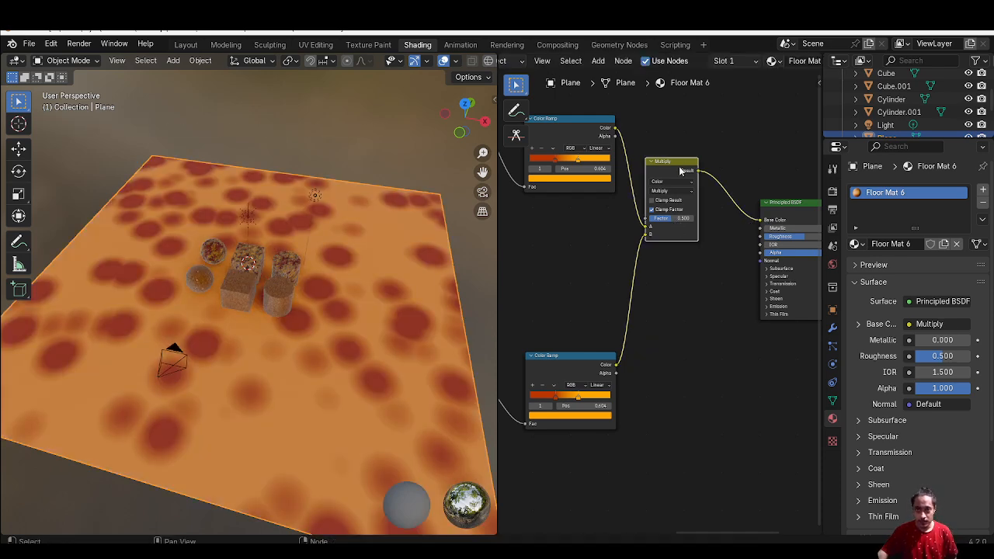
pyautogui.moveTo(584, 347); pyautogui.dragTo(692, 238, button='middle')
pyautogui.moveTo(610, 339); pyautogui.dragTo(637, 339)
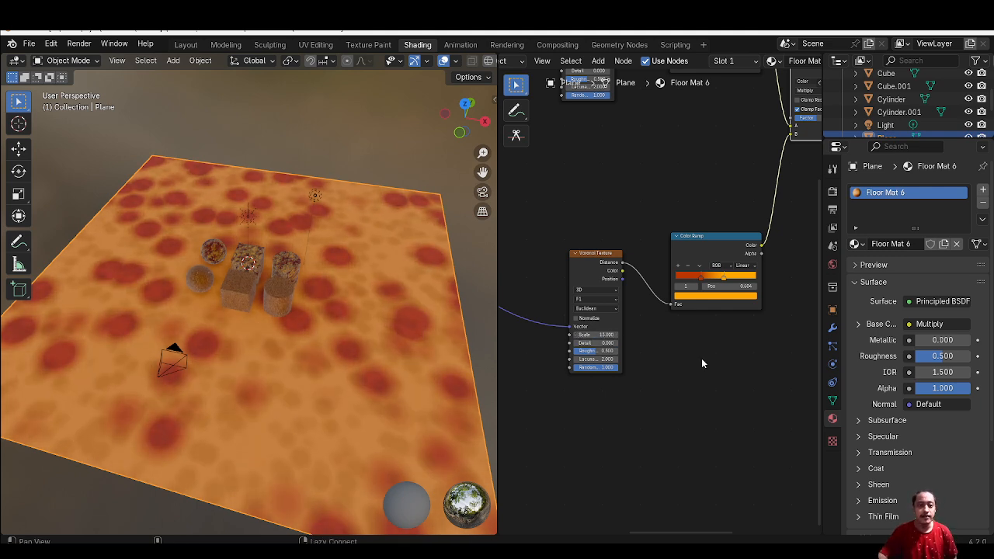
pyautogui.moveTo(703, 362); pyautogui.dragTo(758, 349, button='middle')
pyautogui.moveTo(654, 321); pyautogui.dragTo(684, 322)
pyautogui.moveTo(747, 364); pyautogui.dragTo(745, 363, button='middle')
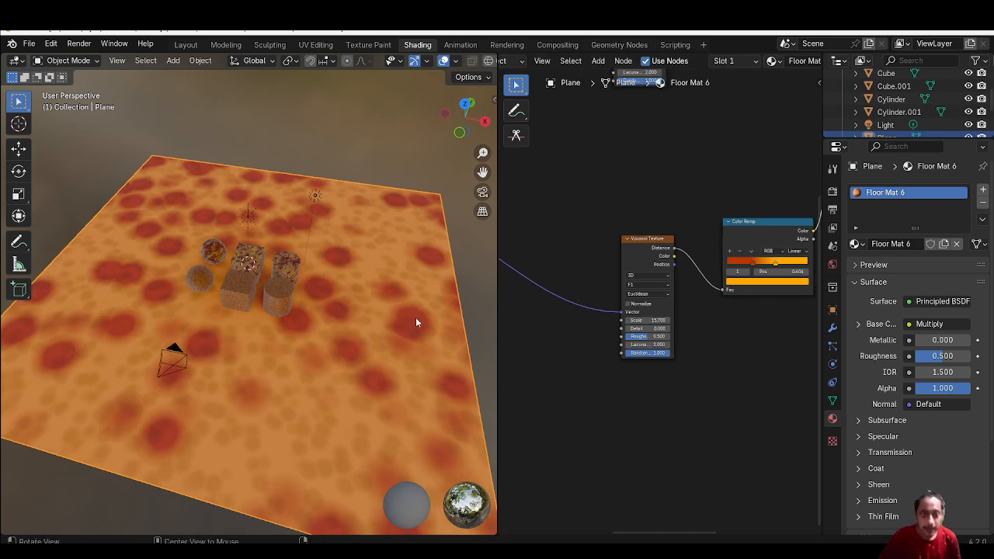
pyautogui.moveTo(415, 319); pyautogui.dragTo(363, 252, button='middle')
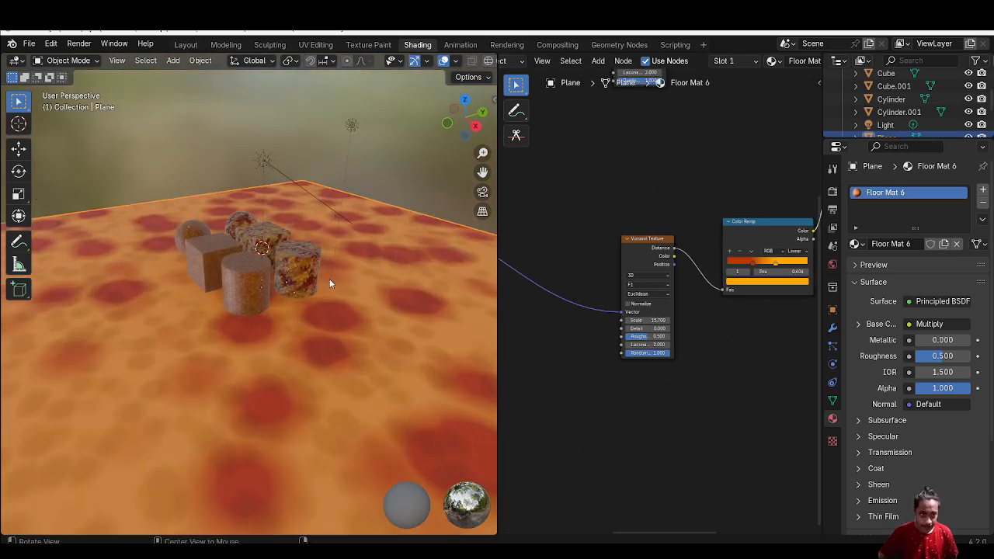
pyautogui.moveTo(326, 286); pyautogui.dragTo(372, 355, button='middle')
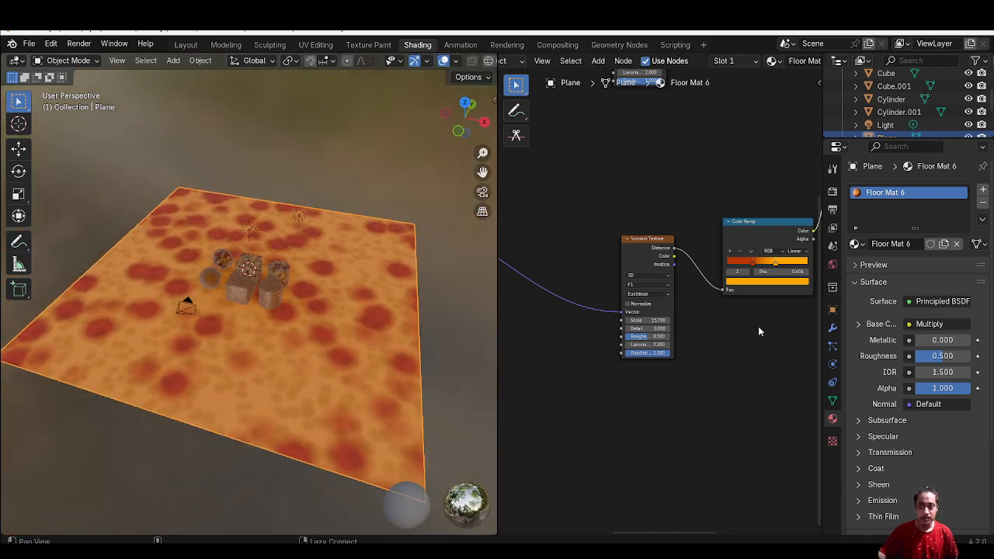
# - Bring the upper Color Ramp's red and orange stops closer together, placing the orange stop at position 0.571
pyautogui.moveTo(759, 328); pyautogui.dragTo(639, 288, button='middle')
pyautogui.moveTo(625, 190)
pyautogui.mouseDown()
pyautogui.moveTo(648, 190)
pyautogui.moveTo(636, 186)
pyautogui.mouseUp()
pyautogui.click(644, 191)
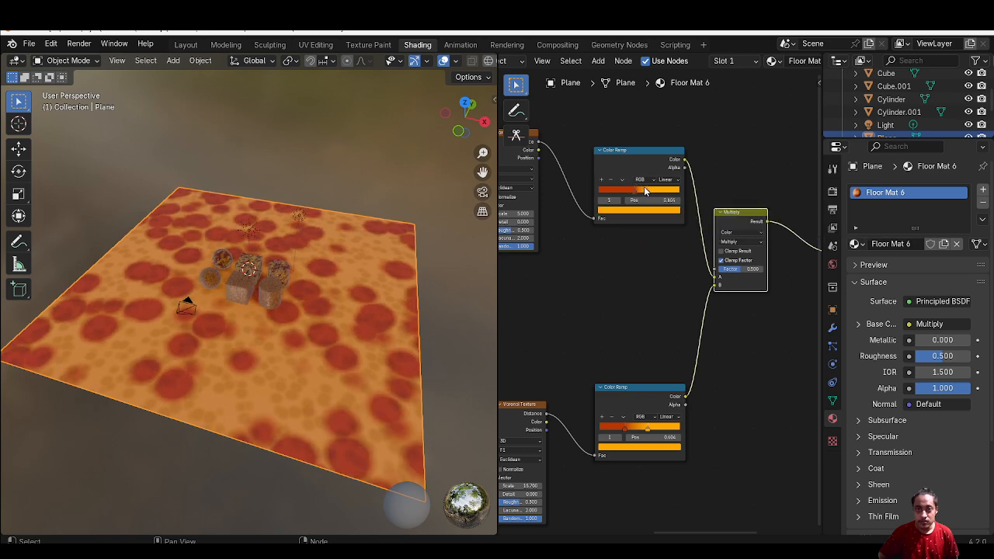
pyautogui.moveTo(285, 335); pyautogui.dragTo(367, 353, button='middle')
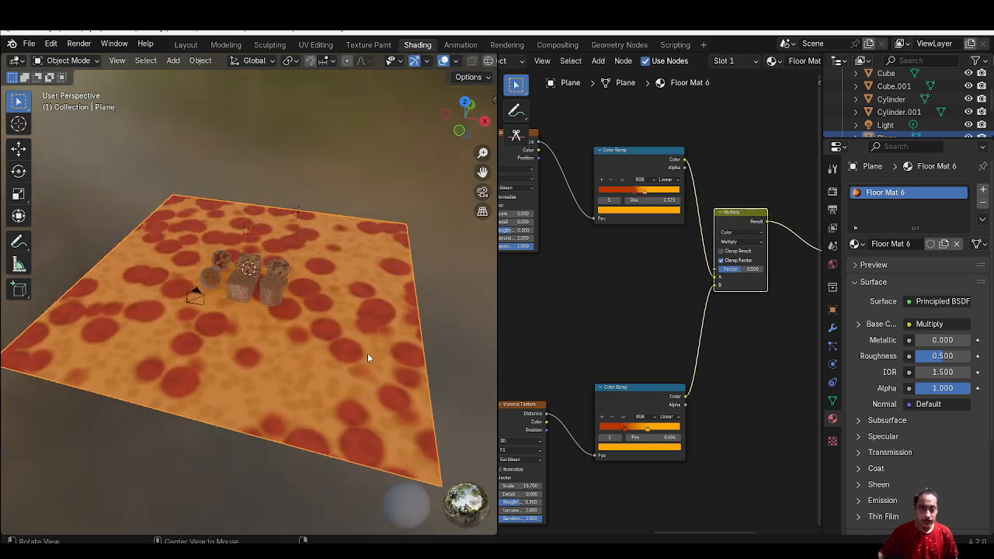
# - Add a Noise Texture node between the Mapping nodes and the Voronoi Textures
pyautogui.moveTo(662, 305); pyautogui.dragTo(528, 287, button='middle')
pyautogui.scroll(-3, 607, 280)
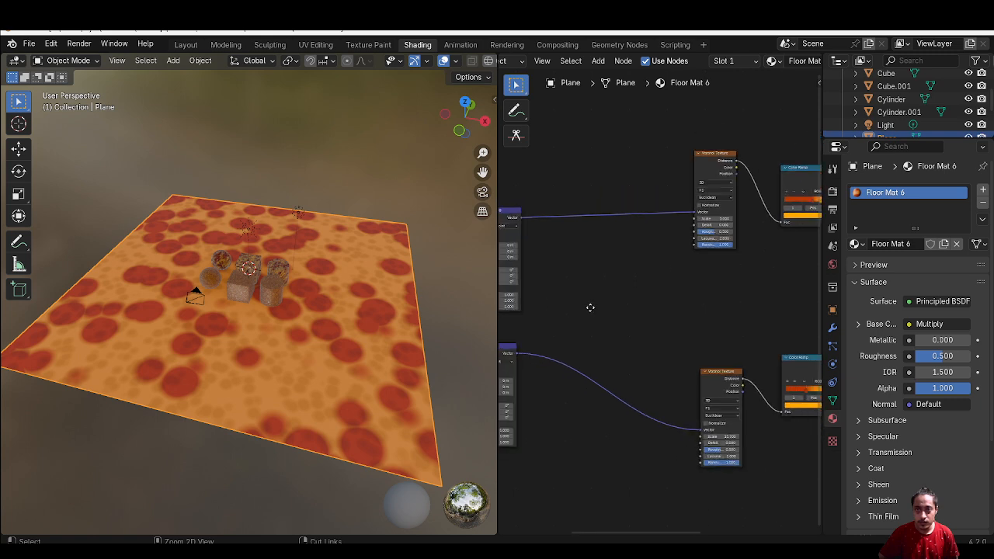
pyautogui.moveTo(682, 281); pyautogui.dragTo(649, 279, button='middle')
pyautogui.hotkey('shift', 'a')
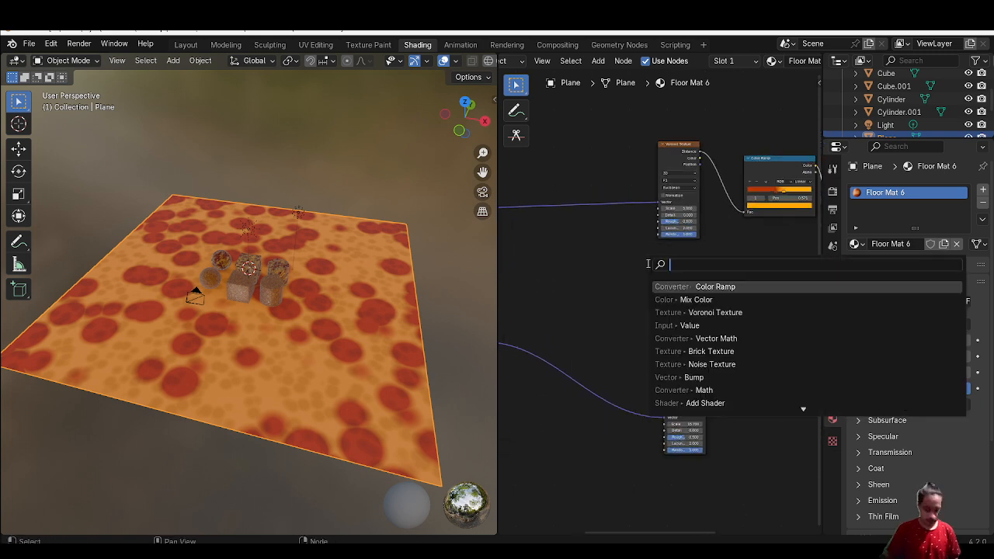
pyautogui.write('noise')
pyautogui.press('Return')
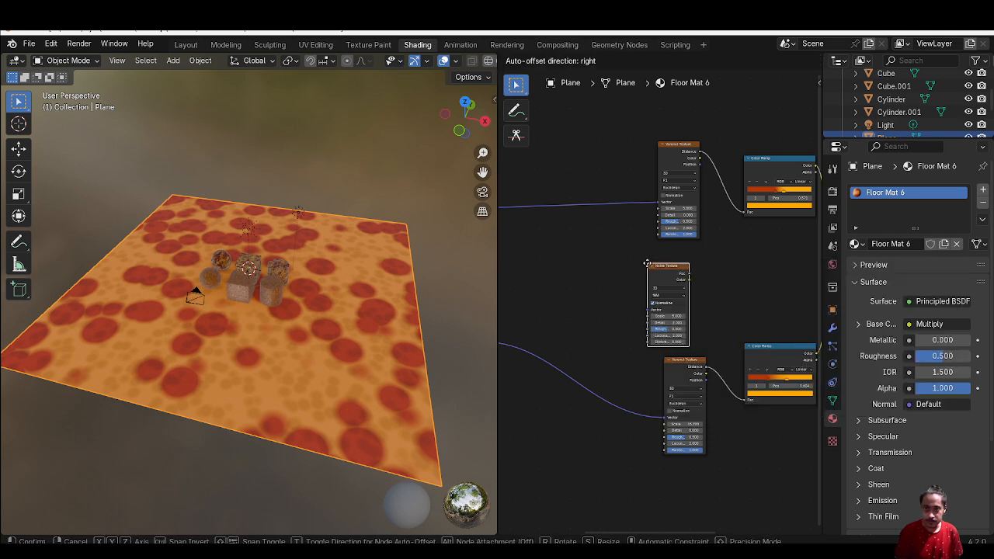
pyautogui.click(559, 233)
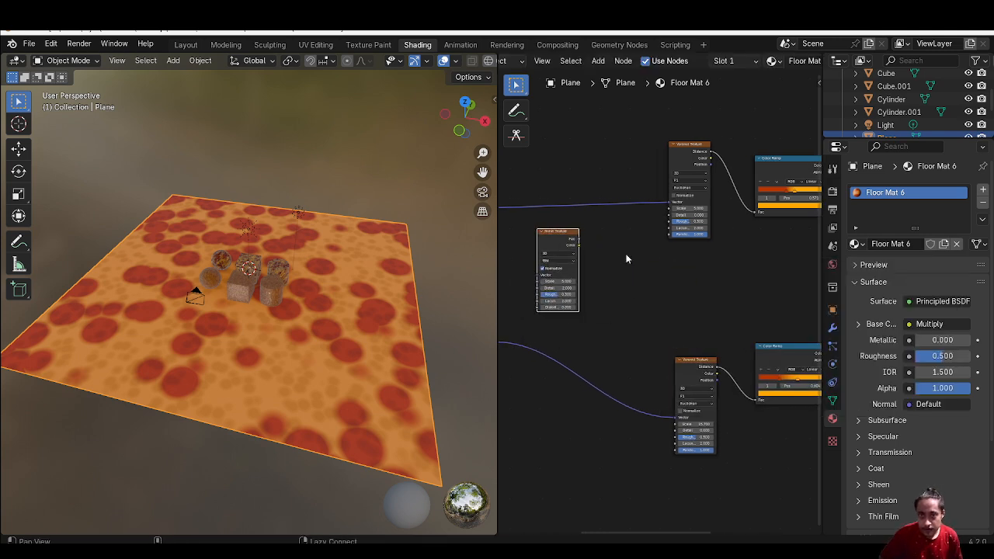
# - Add Mapping and Texture Coordinate nodes to the Noise Texture and place them below the existing Texture Coordinate node
pyautogui.moveTo(626, 260); pyautogui.dragTo(760, 259, button='middle')
pyautogui.moveTo(688, 231); pyautogui.dragTo(732, 238)
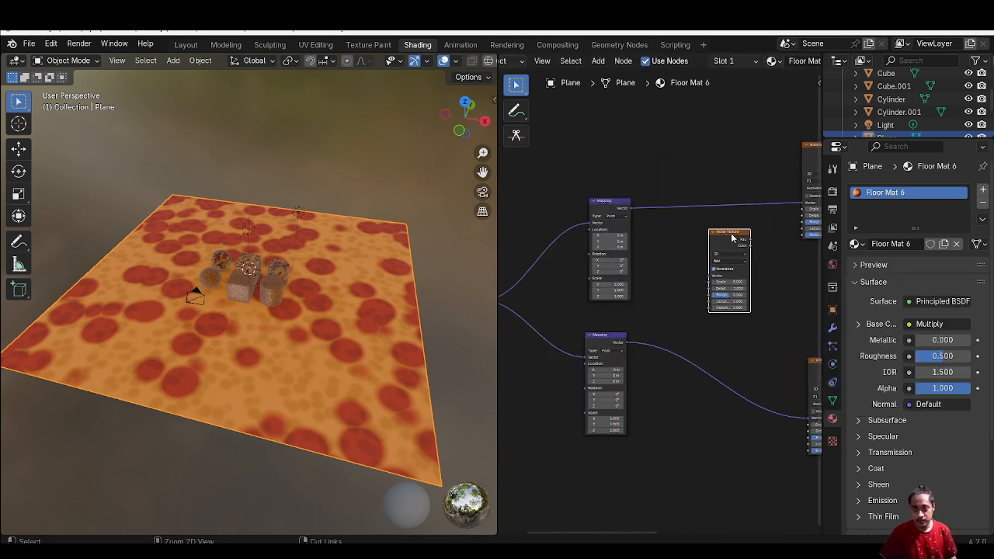
pyautogui.hotkey('ctrl', 't')
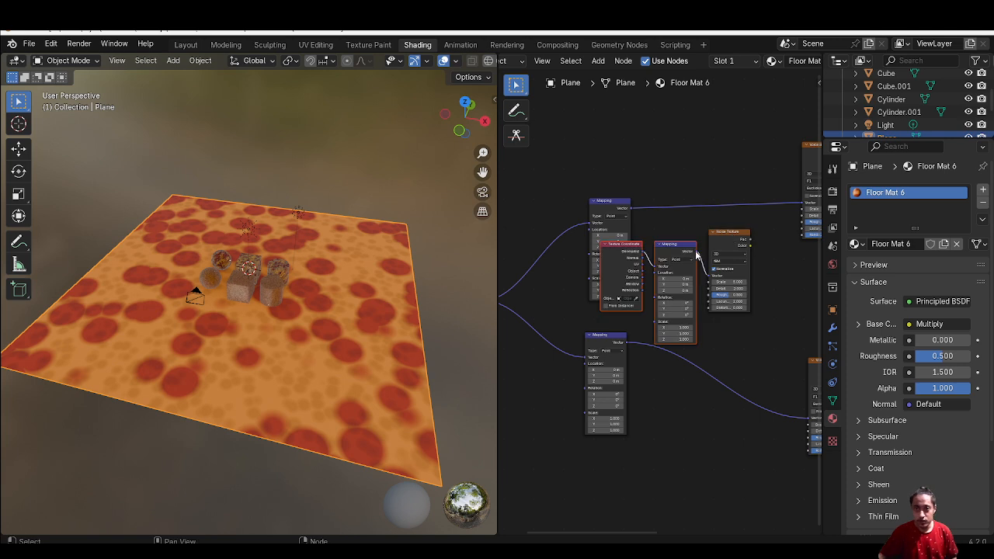
pyautogui.moveTo(635, 264); pyautogui.dragTo(546, 402)
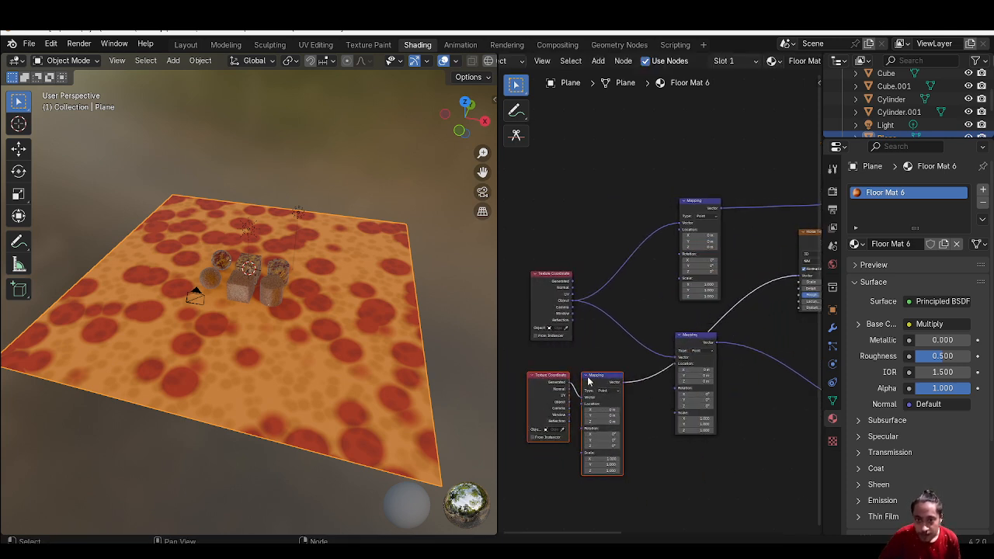
# - Place the new Mapping node below the other two and feed its Vector from the original Texture Coordinate's Object output instead
pyautogui.click(587, 377)
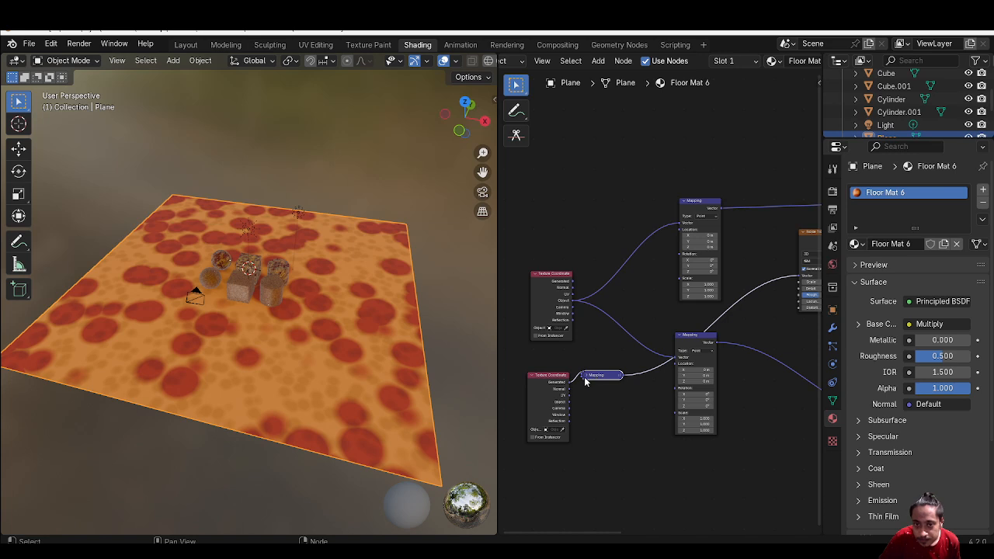
pyautogui.press('h')
pyautogui.moveTo(587, 378); pyautogui.dragTo(682, 454)
pyautogui.keyDown('ctrl'); pyautogui.moveTo(613, 380); pyautogui.dragTo(577, 358, button='right'); pyautogui.keyUp('ctrl')
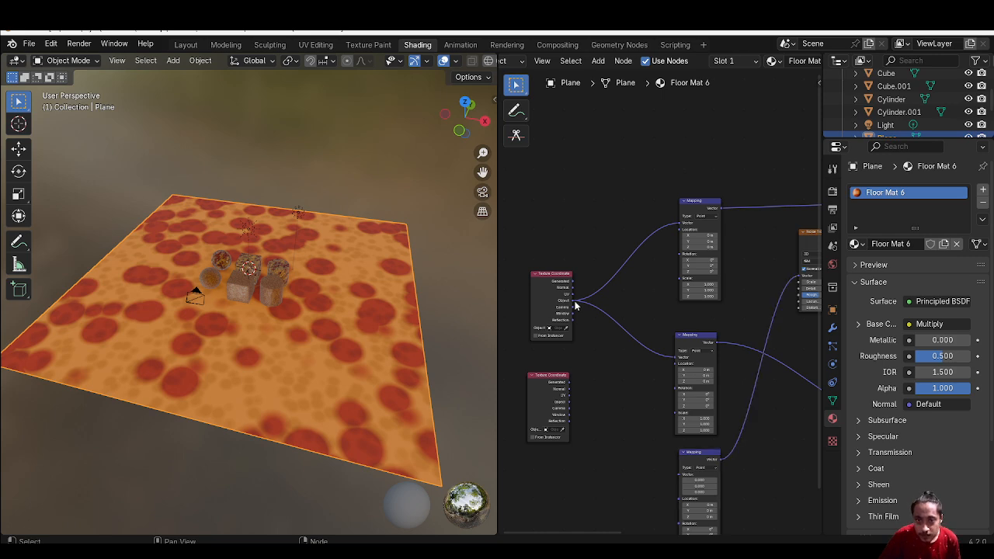
pyautogui.moveTo(575, 305); pyautogui.dragTo(642, 414)
pyautogui.moveTo(666, 478)
pyautogui.mouseDown()
pyautogui.moveTo(702, 470)
pyautogui.moveTo(680, 472)
pyautogui.mouseUp()
# - Move the unused and the original Texture Coordinate nodes farther away from the Mapping nodes
pyautogui.moveTo(610, 412)
pyautogui.keyDown('ctrl'); pyautogui.mouseDown(button='middle')
pyautogui.moveTo(681, 355)
pyautogui.moveTo(598, 422)
pyautogui.mouseUp(button='middle'); pyautogui.keyUp('ctrl')
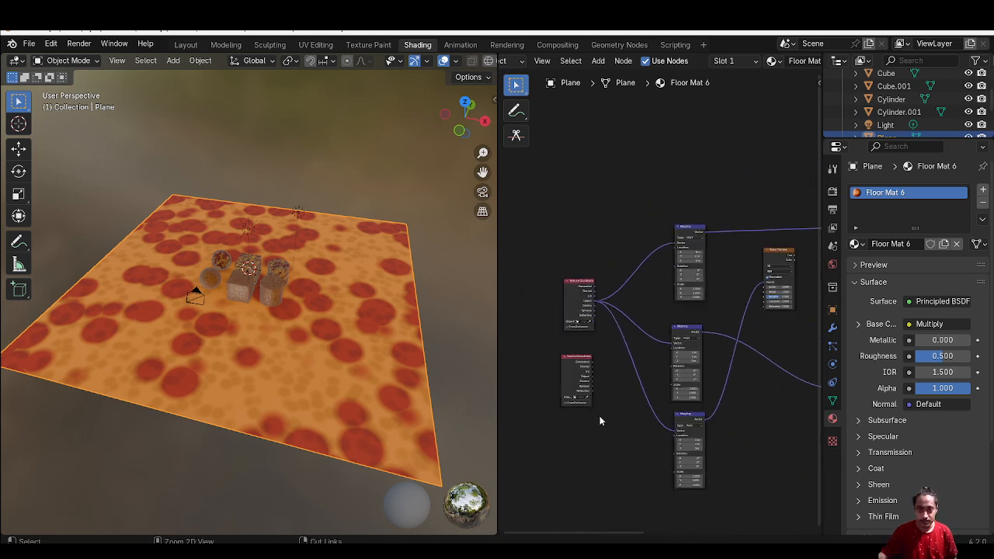
pyautogui.moveTo(528, 341); pyautogui.dragTo(602, 417)
pyautogui.press('g')
pyautogui.click(558, 416)
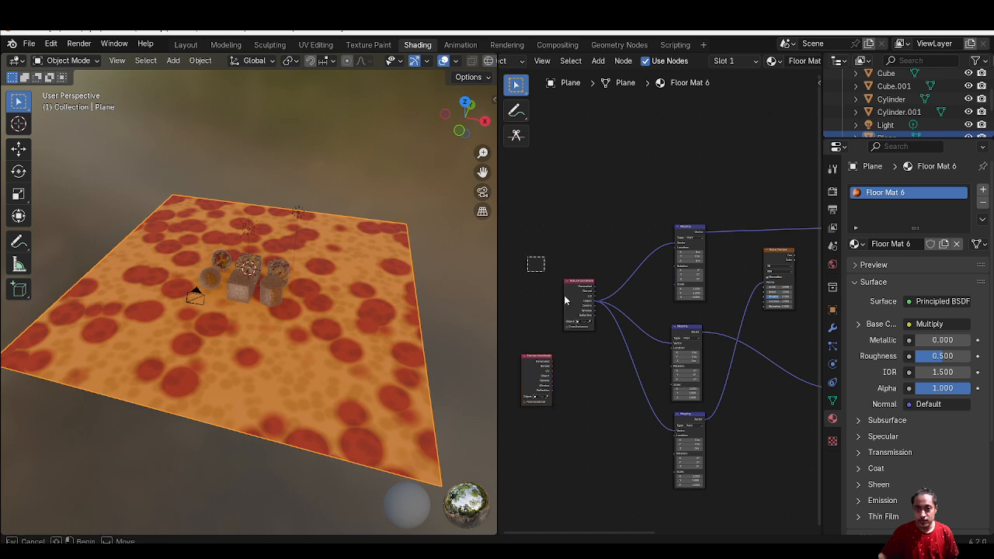
pyautogui.moveTo(574, 308); pyautogui.dragTo(551, 306)
pyautogui.click(537, 299)
pyautogui.moveTo(527, 292); pyautogui.dragTo(570, 270, button='middle')
pyautogui.moveTo(590, 257); pyautogui.dragTo(583, 265)
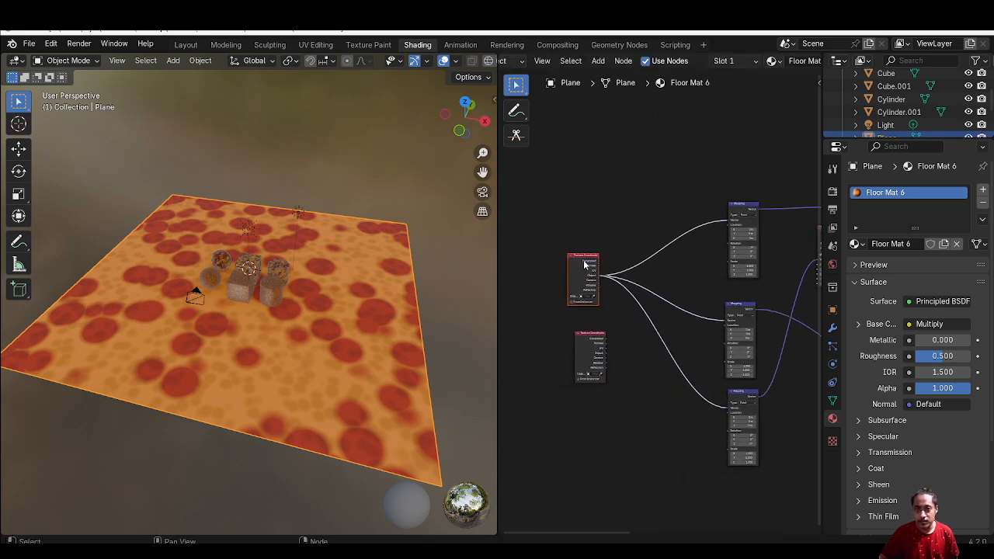
# - Connect the Noise Texture's Fac to the upper Voronoi Texture's Scale and set the noise Scale to 5.6
pyautogui.moveTo(650, 397); pyautogui.dragTo(587, 426, button='middle')
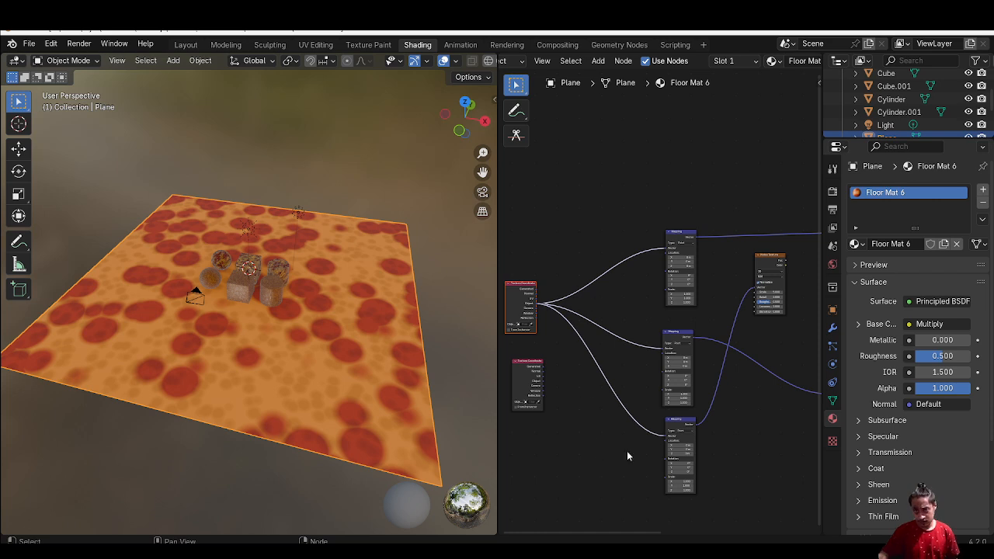
pyautogui.moveTo(745, 317); pyautogui.dragTo(674, 347, button='middle')
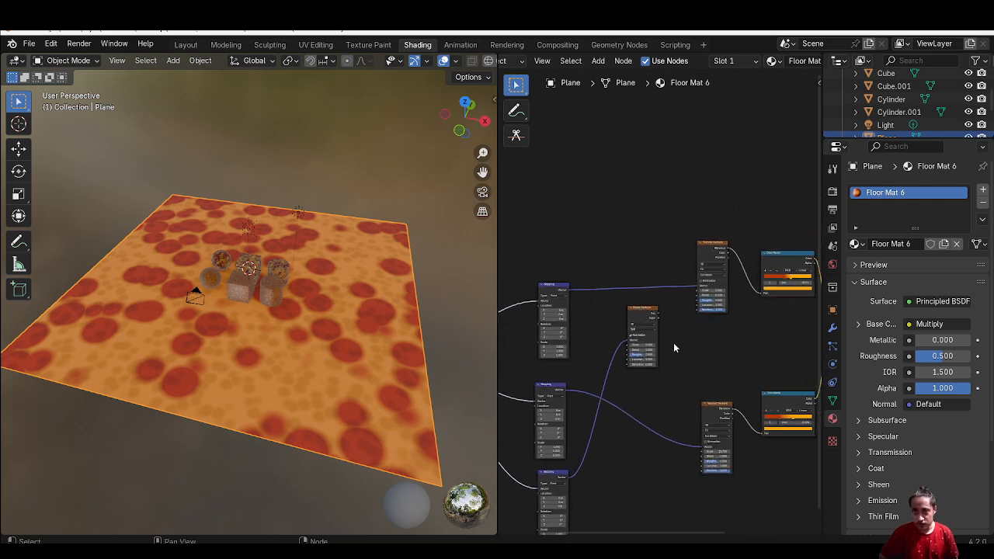
pyautogui.moveTo(657, 316); pyautogui.dragTo(700, 294)
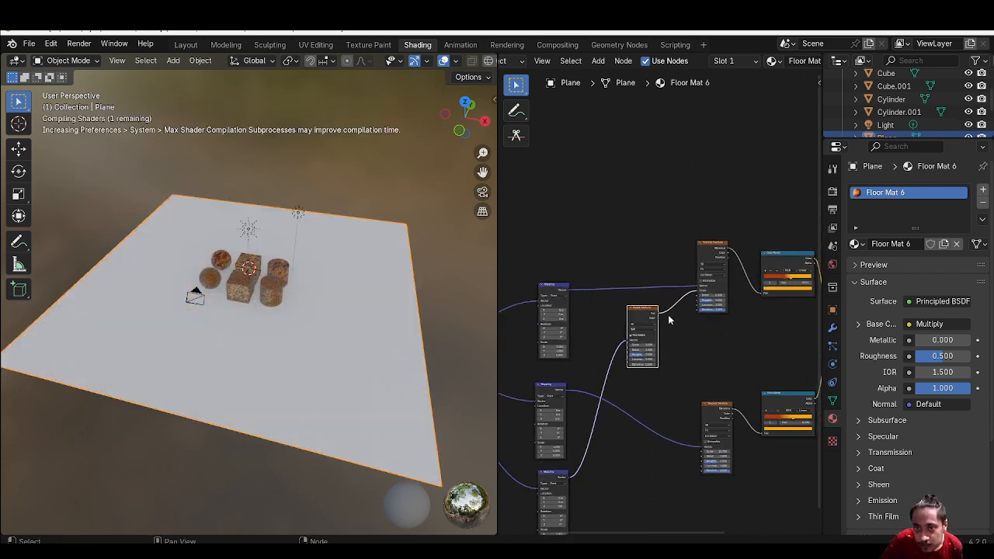
pyautogui.moveTo(666, 364)
pyautogui.keyDown('ctrl'); pyautogui.mouseDown(button='middle')
pyautogui.moveTo(705, 357)
pyautogui.moveTo(781, 279)
pyautogui.mouseUp(button='middle'); pyautogui.keyUp('ctrl')
pyautogui.keyDown('alt'); pyautogui.moveTo(727, 343); pyautogui.dragTo(801, 291); pyautogui.keyUp('alt')
pyautogui.moveTo(693, 283)
pyautogui.mouseDown()
pyautogui.moveTo(854, 283)
pyautogui.moveTo(698, 283)
pyautogui.mouseUp()
pyautogui.keyDown('alt'); pyautogui.moveTo(781, 328); pyautogui.dragTo(664, 408); pyautogui.keyUp('alt')
# - Set the upper Voronoi Texture's Detail to 0.4 and the Noise Texture's Scale to 14.4
pyautogui.click(722, 259)
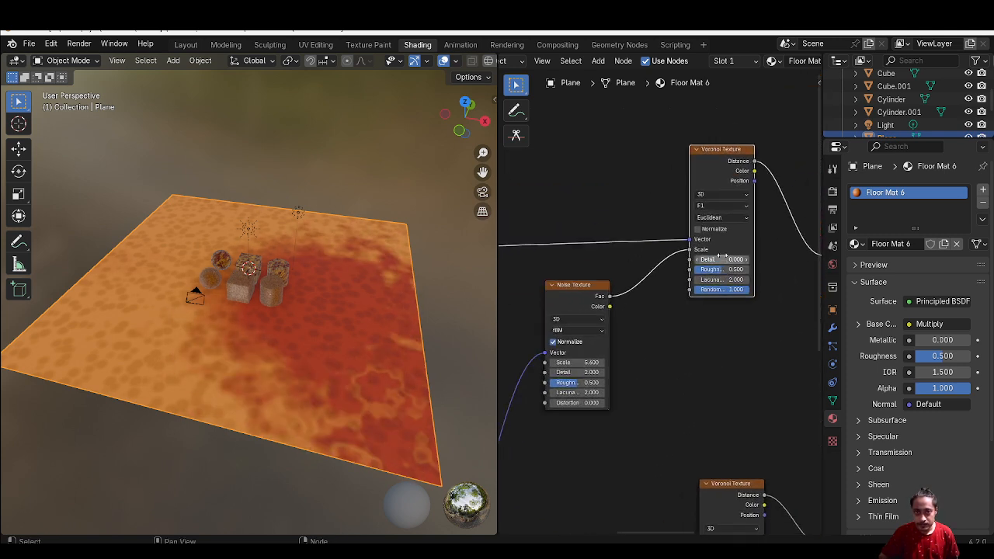
pyautogui.moveTo(722, 259); pyautogui.dragTo(731, 258)
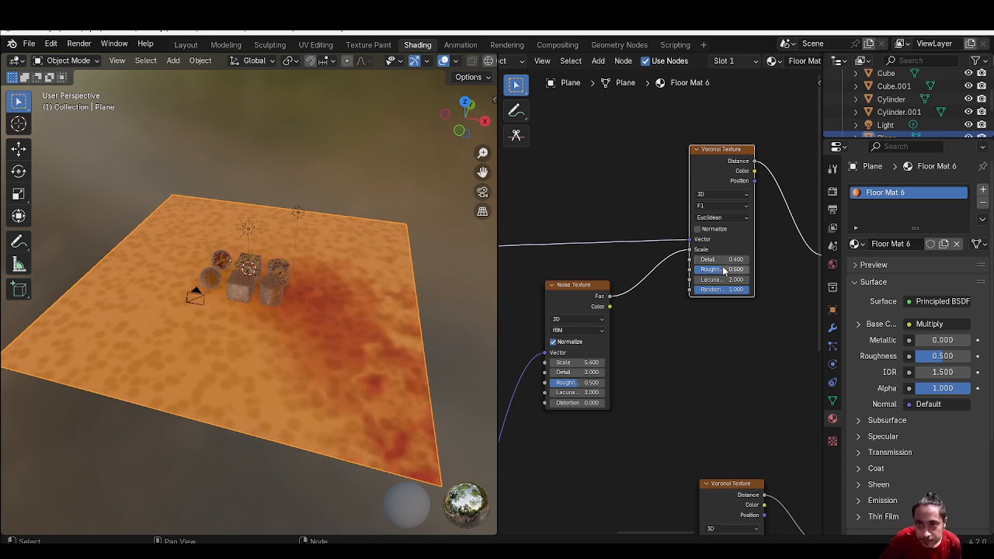
pyautogui.moveTo(689, 252)
pyautogui.mouseDown()
pyautogui.moveTo(658, 297)
pyautogui.moveTo(673, 260)
pyautogui.moveTo(687, 246)
pyautogui.moveTo(696, 252)
pyautogui.mouseUp()
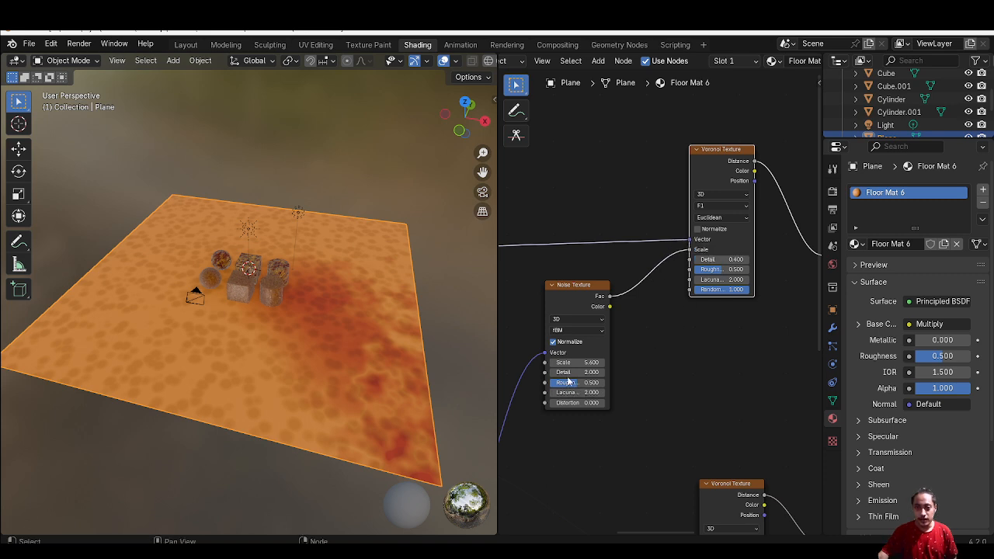
pyautogui.moveTo(579, 362)
pyautogui.mouseDown()
pyautogui.moveTo(561, 362)
pyautogui.moveTo(573, 363)
pyautogui.mouseUp()
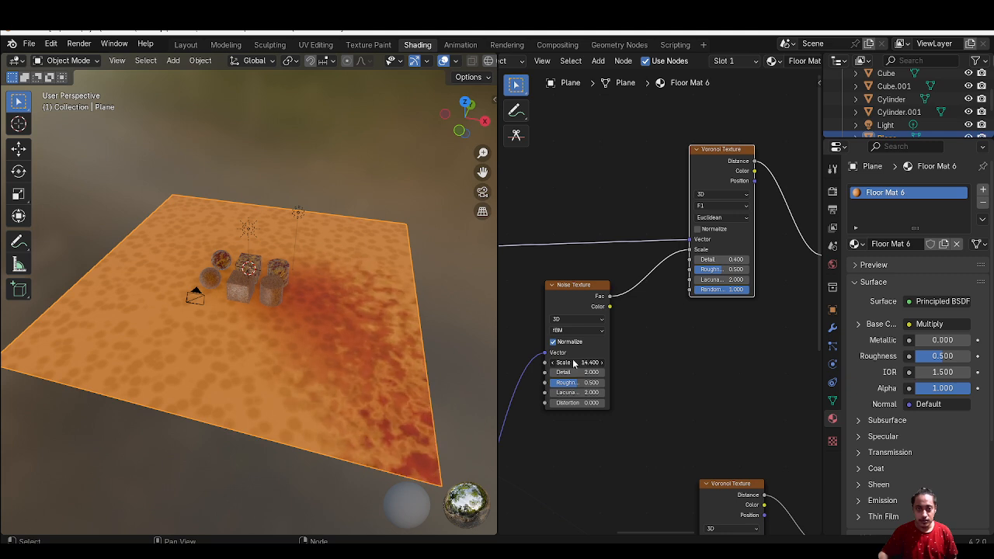
# - Cut the noise link to the upper Voronoi Texture's Scale and move the Noise Texture away to make room
pyautogui.keyDown('ctrl'); pyautogui.moveTo(639, 249); pyautogui.dragTo(660, 314, button='right'); pyautogui.keyUp('ctrl')
pyautogui.moveTo(680, 302); pyautogui.dragTo(757, 303, button='middle')
pyautogui.press('g')
pyautogui.click(691, 293)
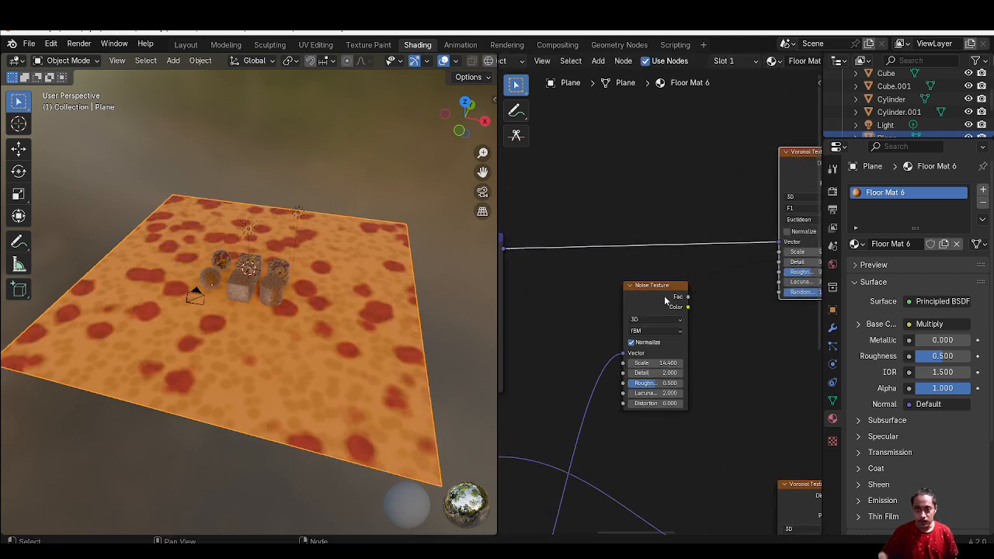
pyautogui.moveTo(666, 300); pyautogui.dragTo(606, 310)
# - Insert an Add Math node between the upper Mapping and Voronoi Texture, with the noise Fac feeding its second value
pyautogui.hotkey('shift', 'a')
pyautogui.click(630, 287)
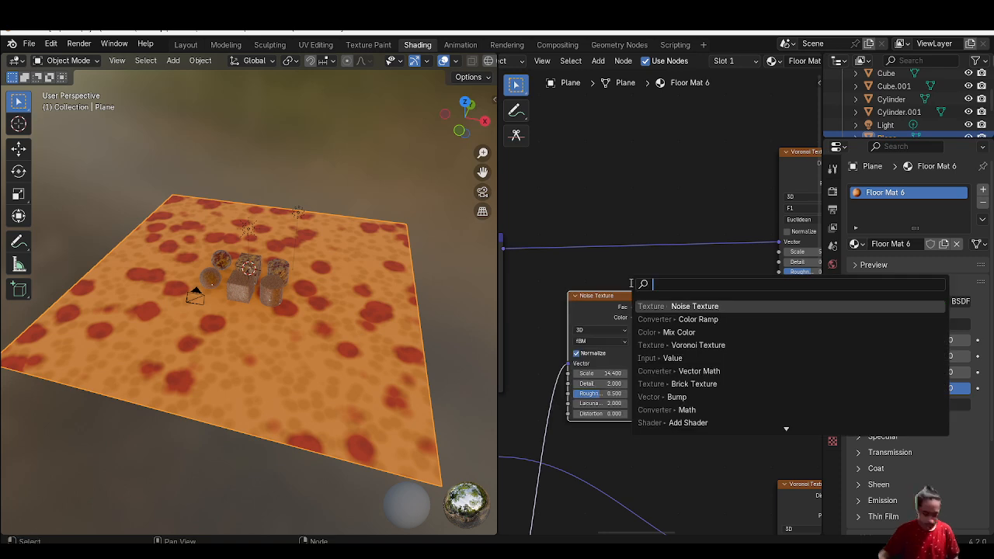
pyautogui.write('math')
pyautogui.press('Return')
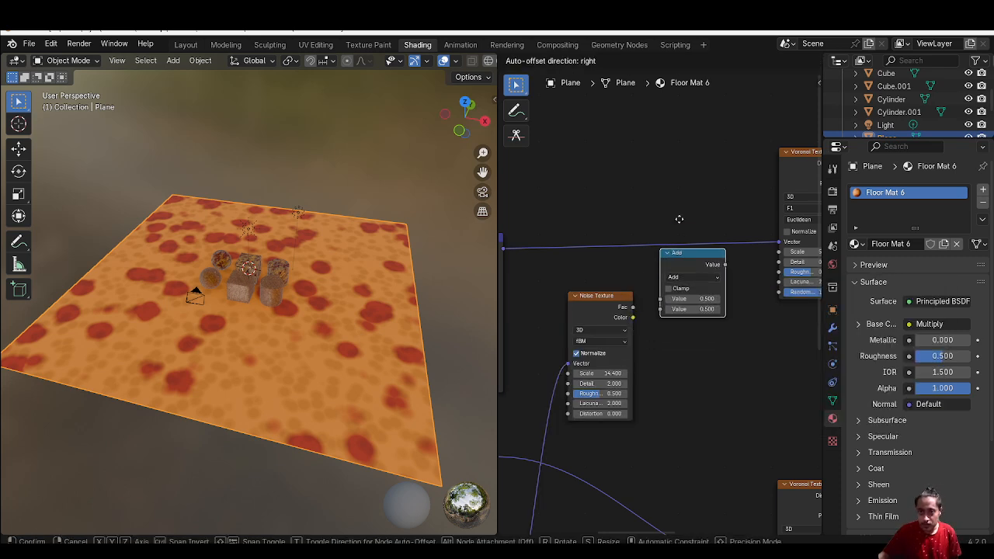
pyautogui.click(678, 247)
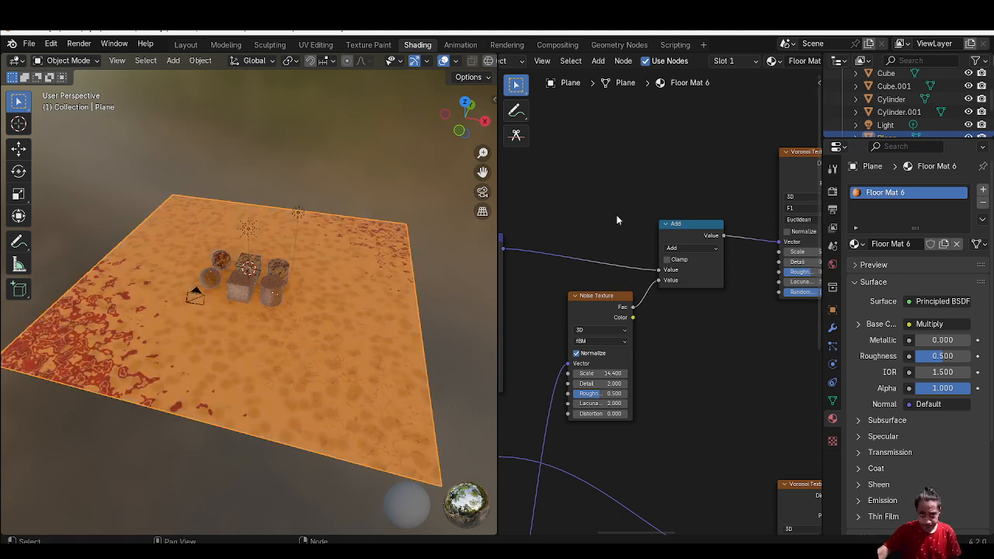
# - Set the Noise Texture's Scale to 4.2, Detail to 15 and Roughness to 0.693, and the upper Voronoi's Scale to 23
pyautogui.moveTo(600, 373); pyautogui.dragTo(644, 373)
pyautogui.moveTo(715, 367); pyautogui.dragTo(651, 381, button='middle')
pyautogui.moveTo(746, 265); pyautogui.dragTo(801, 266)
pyautogui.moveTo(632, 354); pyautogui.dragTo(687, 318, button='middle')
pyautogui.moveTo(597, 351)
pyautogui.mouseDown()
pyautogui.moveTo(633, 351)
pyautogui.moveTo(588, 351)
pyautogui.moveTo(621, 360)
pyautogui.moveTo(621, 370)
pyautogui.moveTo(601, 370)
pyautogui.mouseUp()
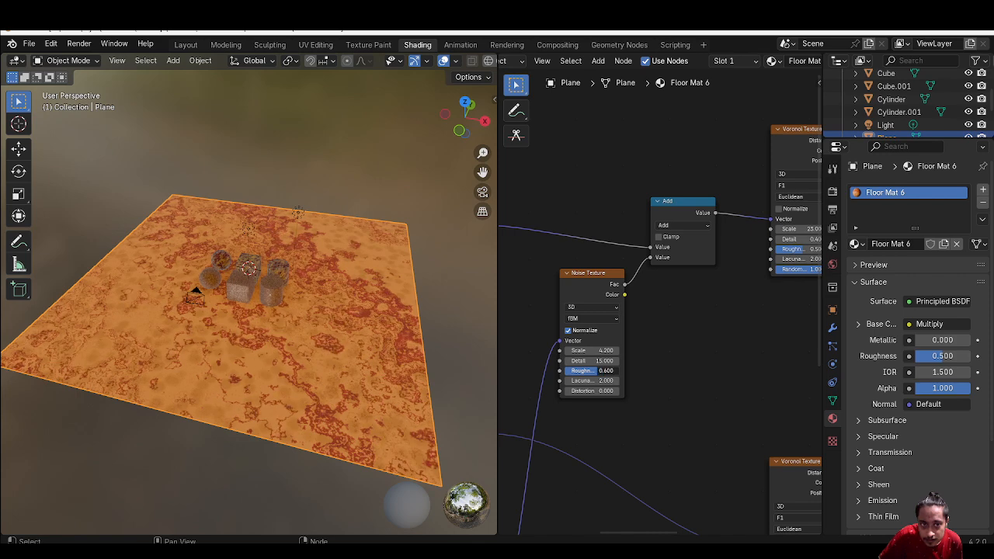
pyautogui.moveTo(627, 390); pyautogui.dragTo(658, 354, button='middle')
pyautogui.moveTo(672, 351)
pyautogui.mouseDown()
pyautogui.moveTo(655, 351)
pyautogui.moveTo(681, 351)
pyautogui.moveTo(671, 350)
pyautogui.mouseUp()
# - Set the upper Voronoi Texture's Scale to 16.8
pyautogui.moveTo(745, 343); pyautogui.dragTo(614, 398, button='middle')
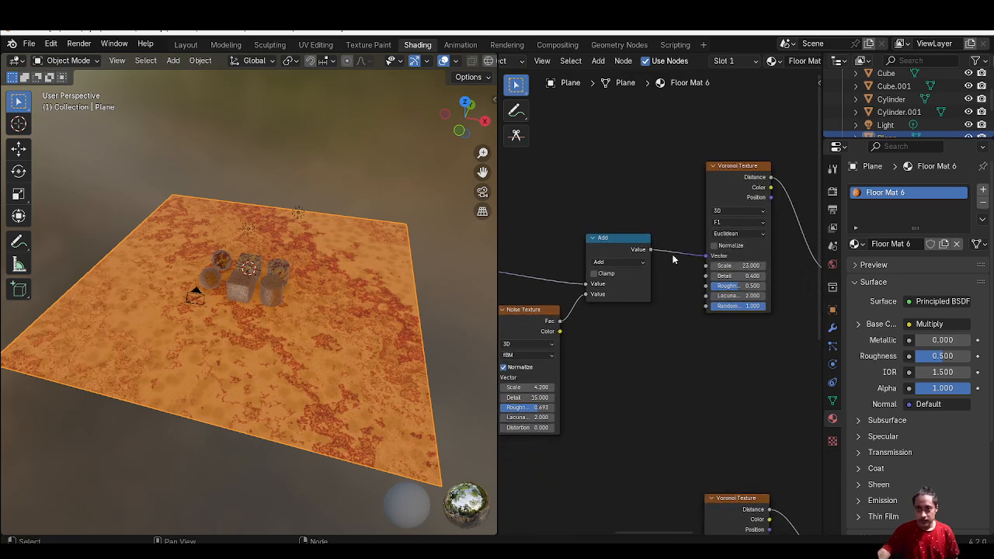
pyautogui.moveTo(735, 266)
pyautogui.mouseDown()
pyautogui.moveTo(723, 265)
pyautogui.moveTo(735, 266)
pyautogui.mouseUp()
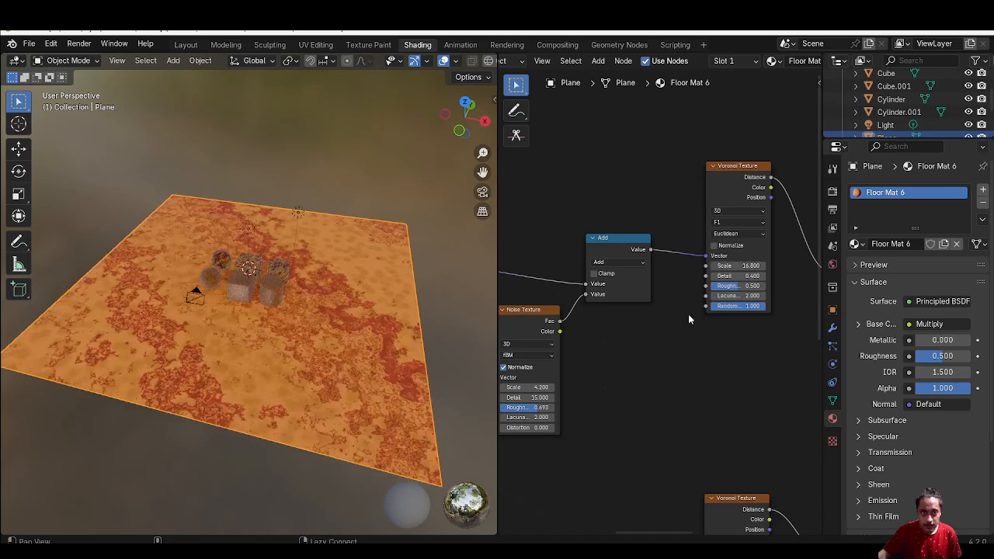
pyautogui.moveTo(688, 319); pyautogui.dragTo(558, 227, button='middle')
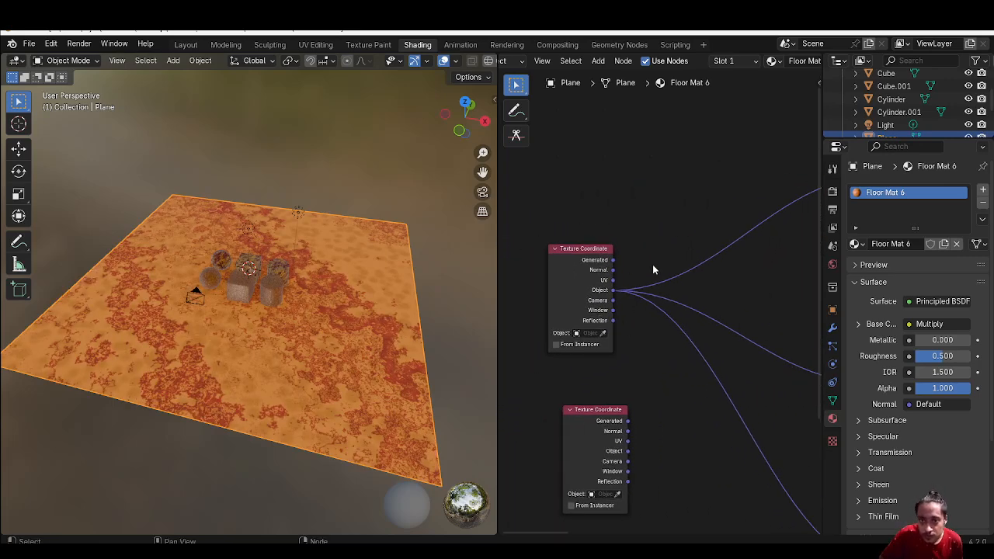
# - Select the rear cube and examine the Texture Coordinate, Value and vector math nodes of its Floor Texture 2 material
pyautogui.click(611, 264)
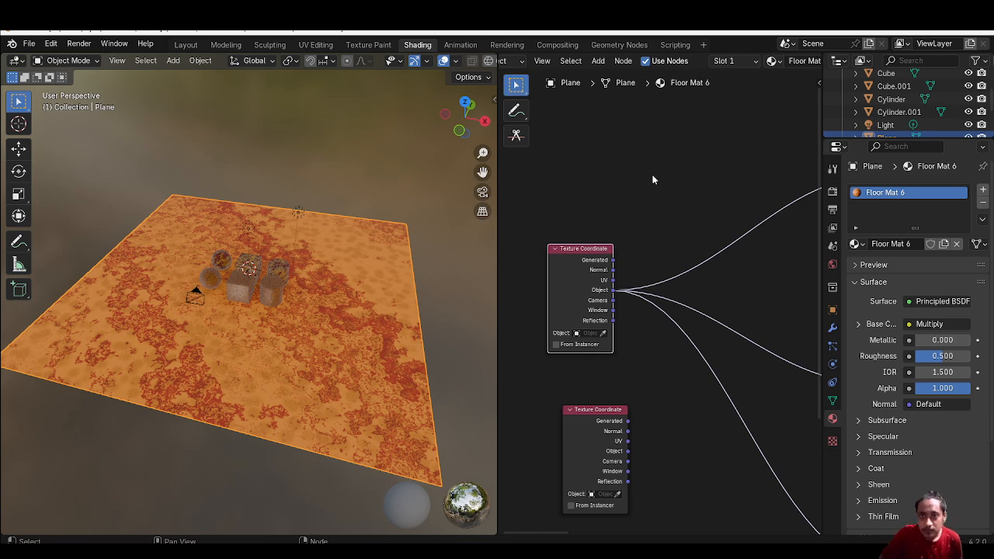
pyautogui.click(250, 267)
pyautogui.moveTo(572, 310); pyautogui.dragTo(604, 519, button='middle')
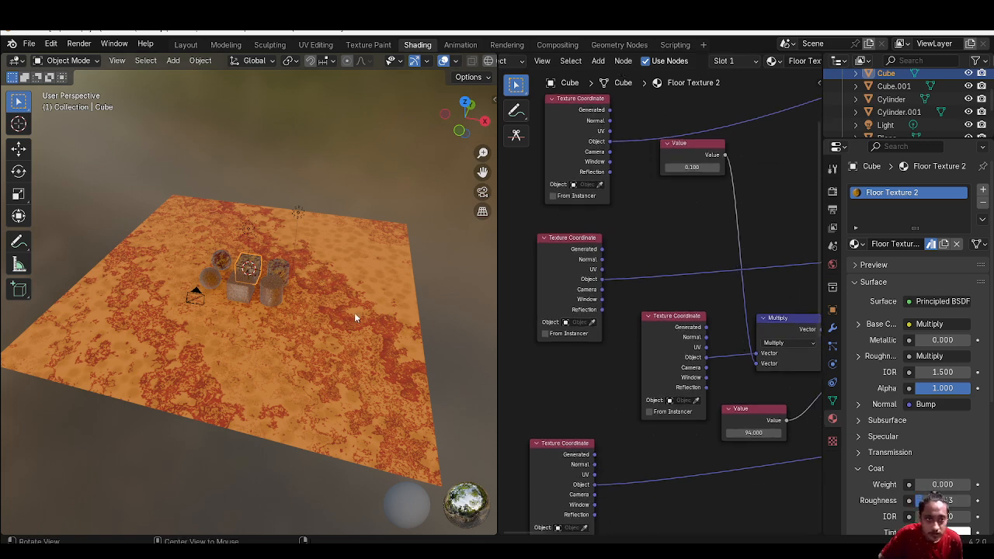
pyautogui.scroll(-7, 573, 296)
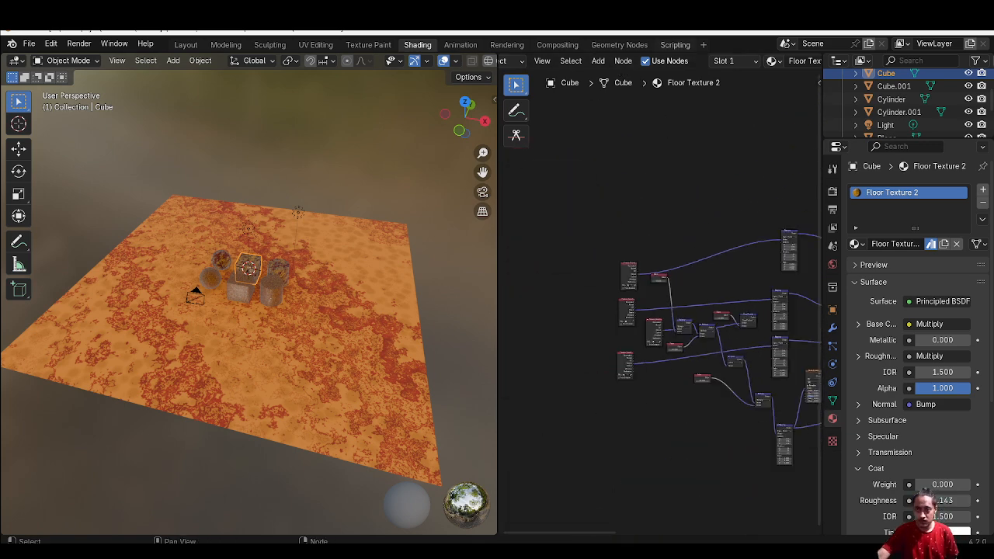
pyautogui.moveTo(669, 357); pyautogui.dragTo(603, 361, button='middle')
pyautogui.scroll(8, 661, 295)
pyautogui.moveTo(670, 284); pyautogui.dragTo(677, 241, button='middle')
pyautogui.moveTo(621, 330); pyautogui.dragTo(712, 369, button='middle')
pyautogui.keyDown('ctrl'); pyautogui.moveTo(205, 284); pyautogui.dragTo(244, 228, button='middle'); pyautogui.keyUp('ctrl')
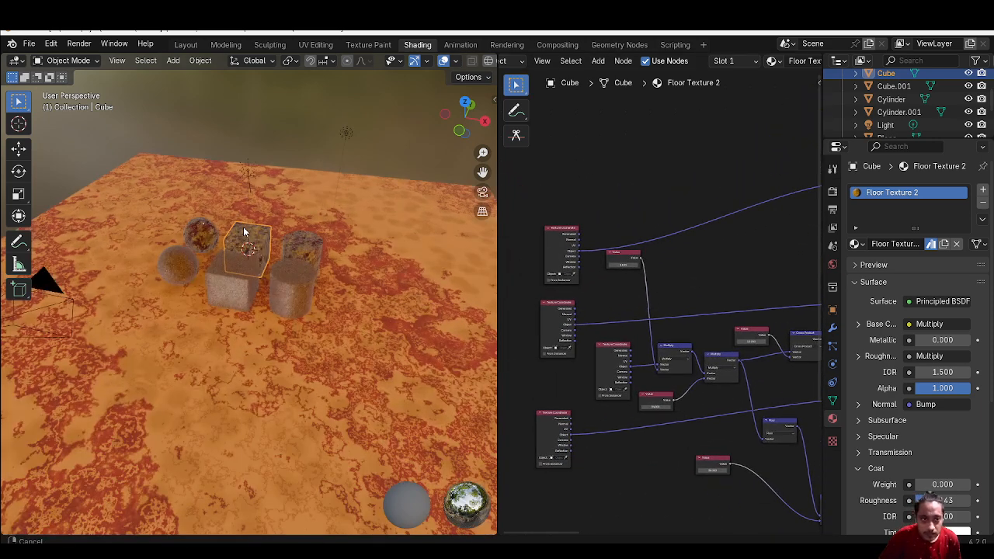
# - Assign the Floor Texture 4 material to the selected cube and bring the start of its node network into view
pyautogui.click(773, 61)
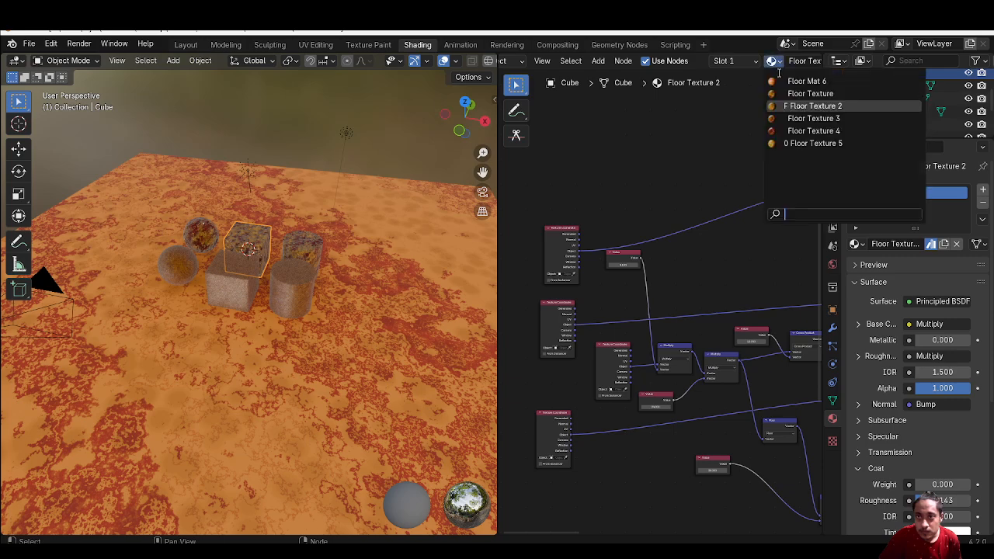
pyautogui.click(804, 131)
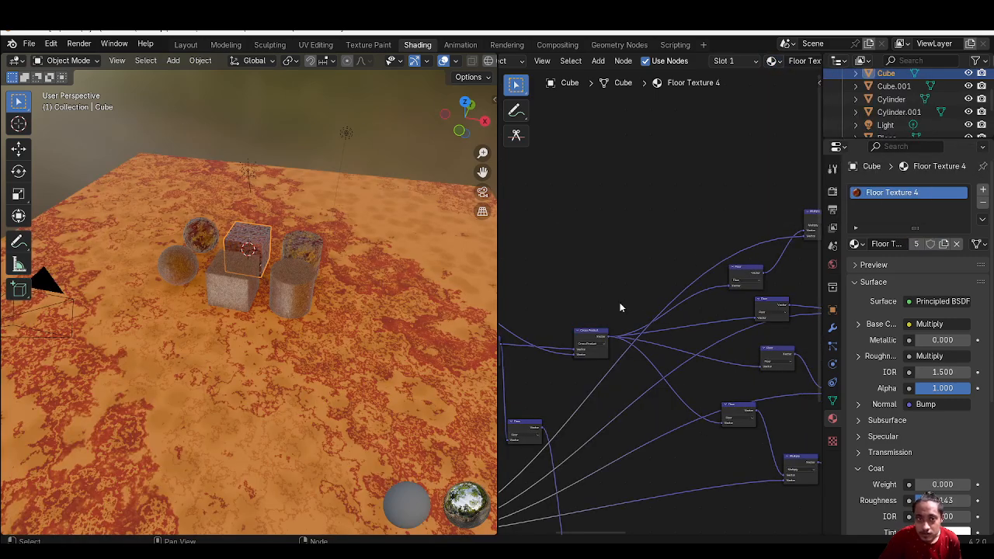
pyautogui.moveTo(619, 306); pyautogui.dragTo(768, 172, button='middle')
pyautogui.moveTo(695, 251); pyautogui.dragTo(567, 254, button='middle')
pyautogui.moveTo(734, 101); pyautogui.dragTo(657, 151, button='middle')
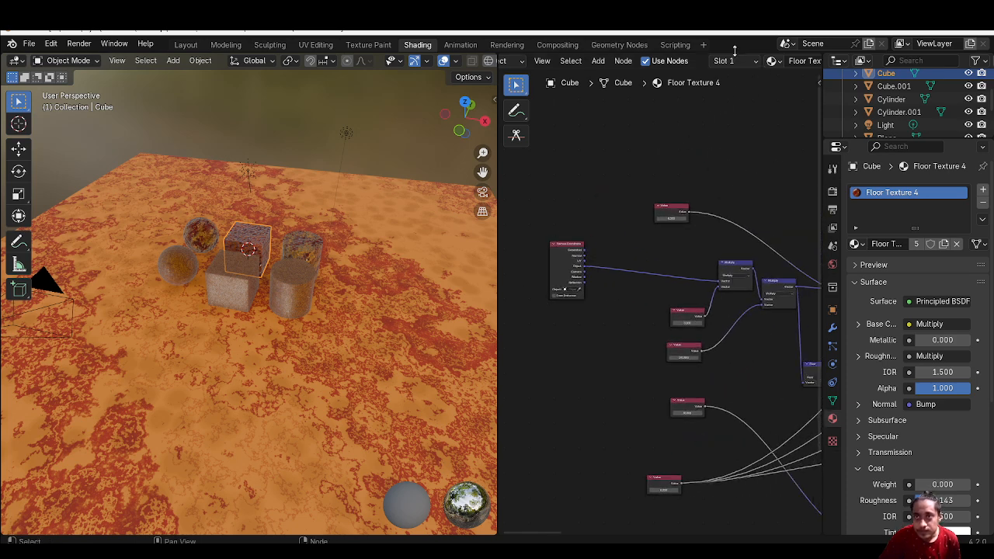
pyautogui.moveTo(733, 62); pyautogui.dragTo(600, 64, button='middle')
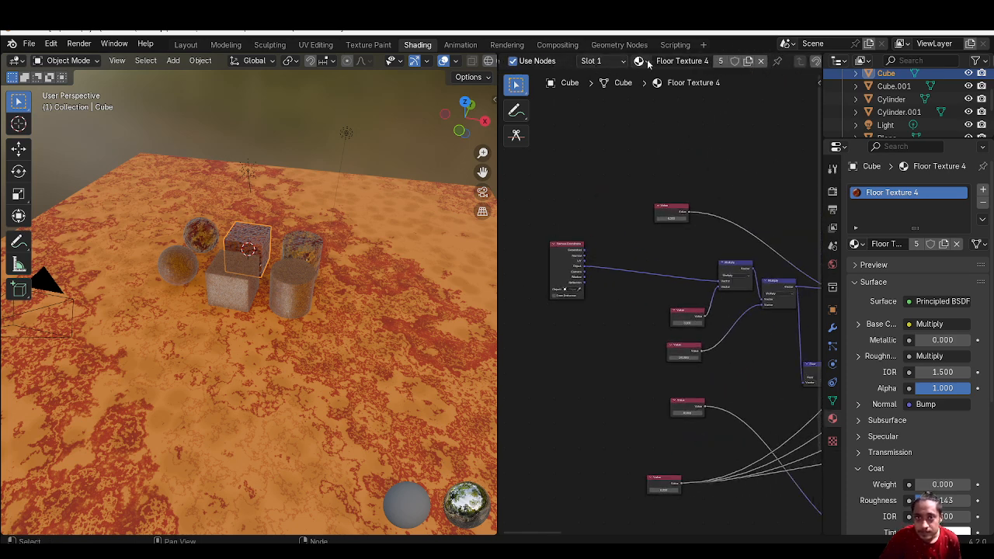
# - Move the Texture Coordinate node in the cube's Floor Texture 4 material farther away from the first Multiply node
pyautogui.click(359, 340)
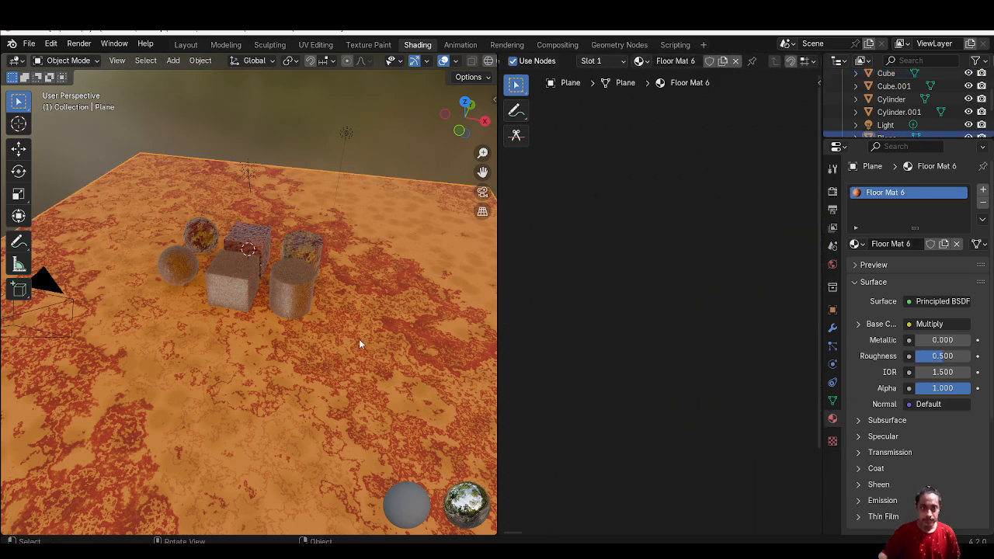
pyautogui.click(245, 242)
pyautogui.moveTo(624, 251); pyautogui.dragTo(607, 279, button='middle')
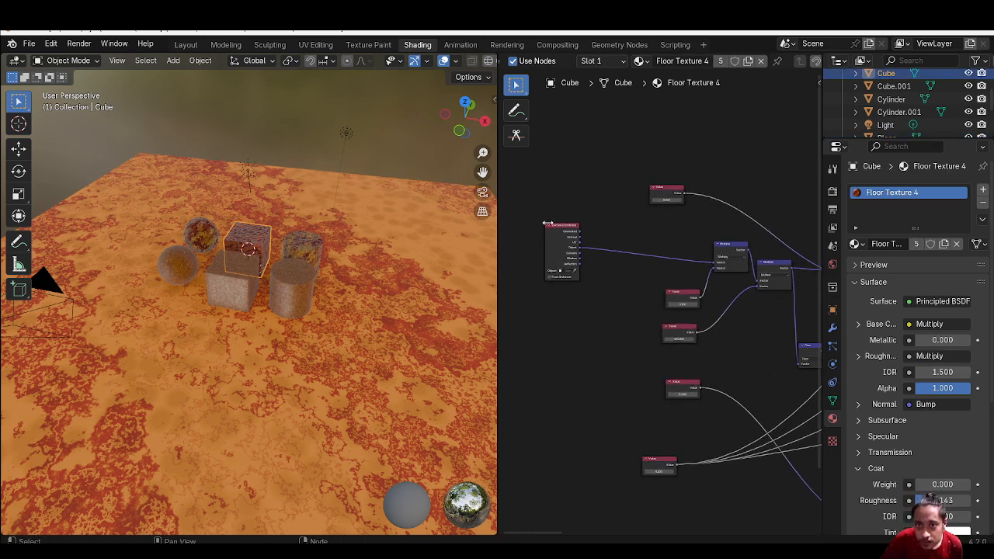
pyautogui.moveTo(548, 225); pyautogui.dragTo(521, 249)
pyautogui.moveTo(639, 267); pyautogui.dragTo(669, 248, button='middle')
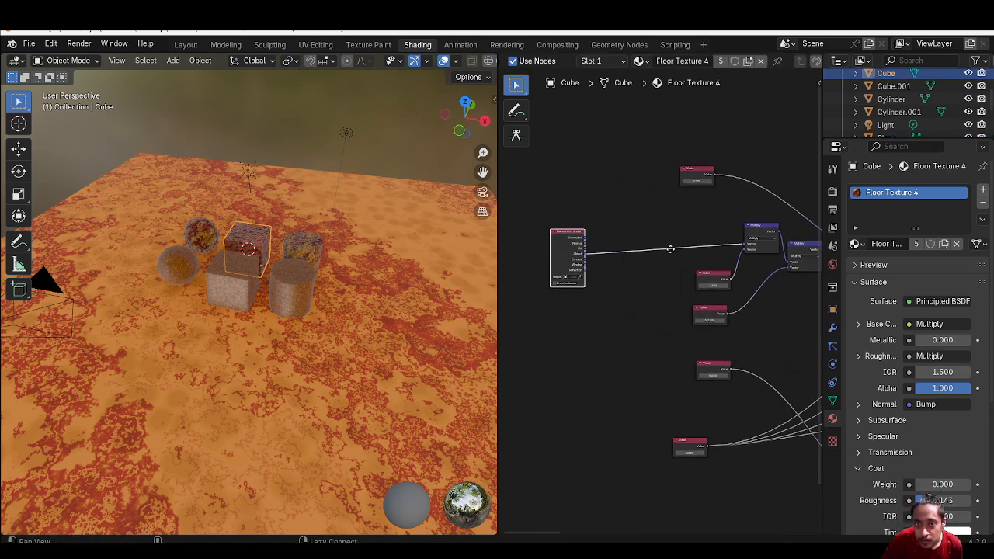
pyautogui.moveTo(558, 244); pyautogui.dragTo(543, 234)
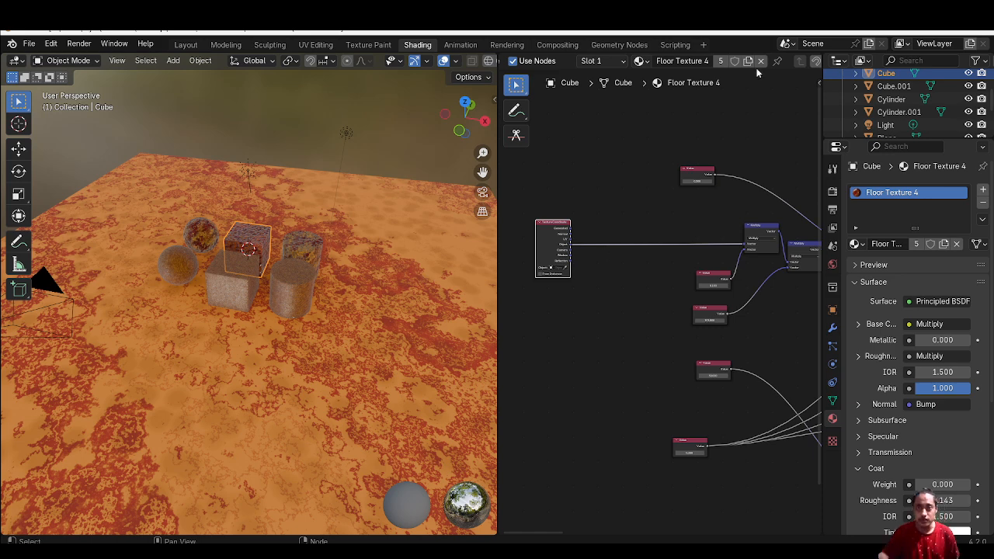
# - Preview Floor Texture 4 on the floor plane, examining its node network, and return the plane to Floor Mat 6
pyautogui.click(342, 303)
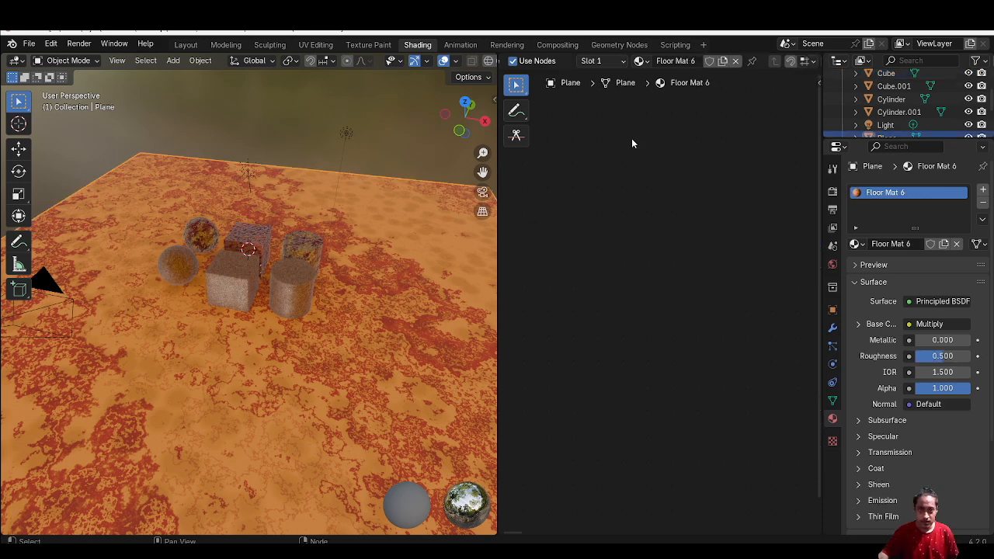
pyautogui.click(639, 62)
pyautogui.click(682, 130)
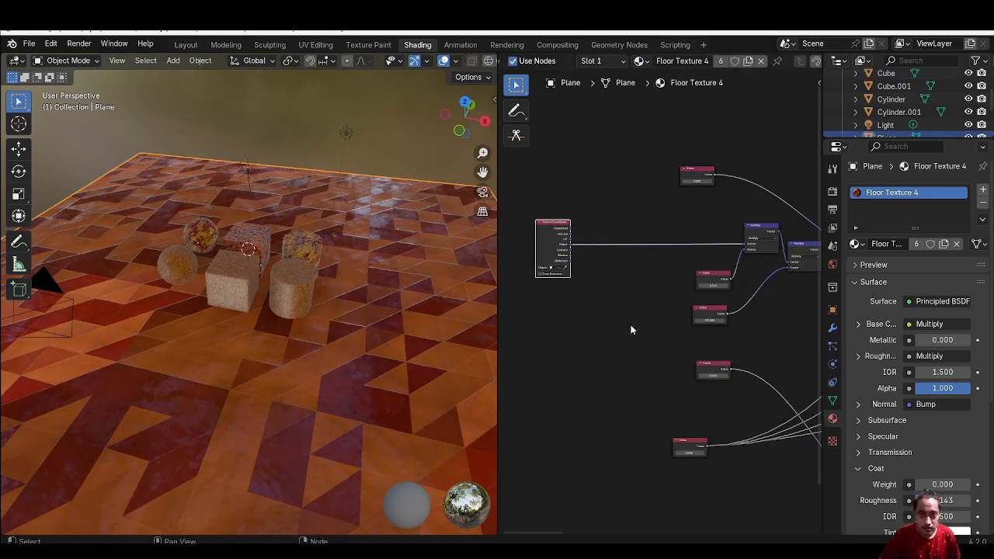
pyautogui.keyDown('shift'); pyautogui.moveTo(639, 360); pyautogui.dragTo(645, 333, button='middle'); pyautogui.keyUp('shift')
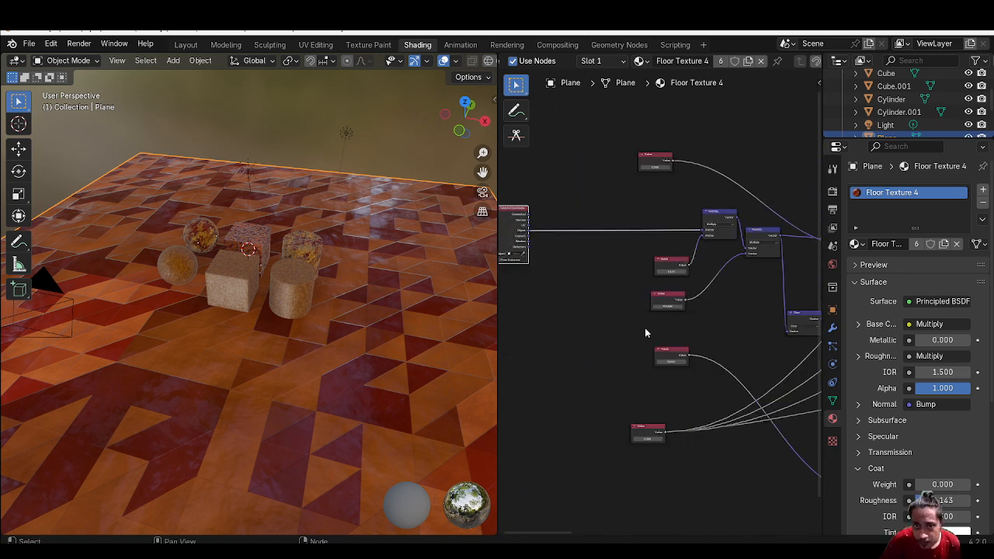
pyautogui.keyDown('ctrl'); pyautogui.keyDown('alt'); pyautogui.moveTo(645, 333); pyautogui.dragTo(611, 356); pyautogui.keyUp('alt'); pyautogui.keyUp('ctrl')
pyautogui.keyDown('alt'); pyautogui.moveTo(697, 355); pyautogui.dragTo(614, 355); pyautogui.keyUp('alt')
pyautogui.keyDown('alt'); pyautogui.moveTo(703, 326); pyautogui.dragTo(524, 351); pyautogui.keyUp('alt')
pyautogui.moveTo(646, 344)
pyautogui.keyDown('alt'); pyautogui.mouseDown()
pyautogui.moveTo(576, 350)
pyautogui.moveTo(630, 343)
pyautogui.moveTo(614, 341)
pyautogui.mouseUp(); pyautogui.keyUp('alt')
pyautogui.keyDown('ctrl'); pyautogui.keyDown('alt'); pyautogui.moveTo(712, 332); pyautogui.dragTo(515, 327); pyautogui.keyUp('alt'); pyautogui.keyUp('ctrl')
pyautogui.keyDown('alt'); pyautogui.moveTo(640, 318); pyautogui.dragTo(524, 371); pyautogui.keyUp('alt')
pyautogui.keyDown('alt'); pyautogui.moveTo(644, 387); pyautogui.dragTo(549, 385); pyautogui.keyUp('alt')
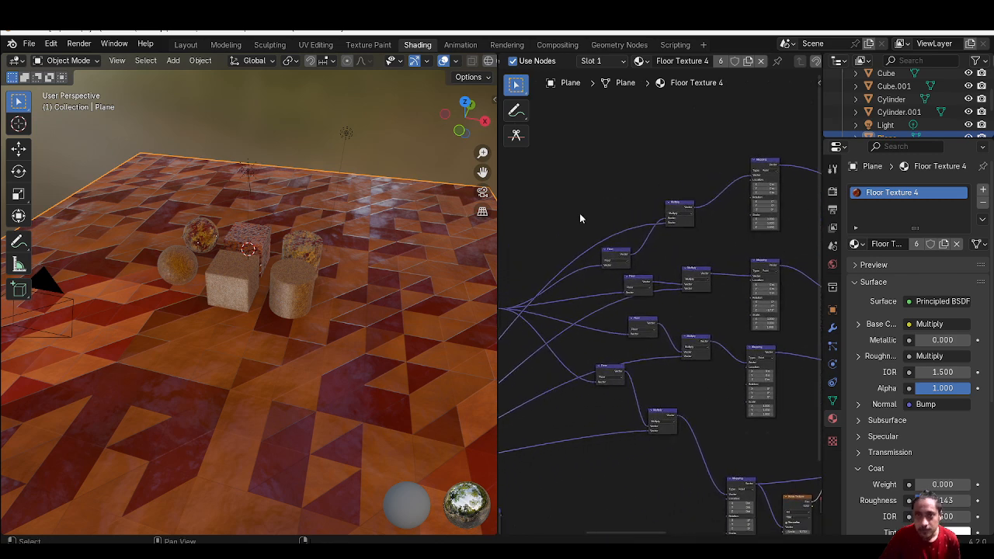
pyautogui.click(640, 61)
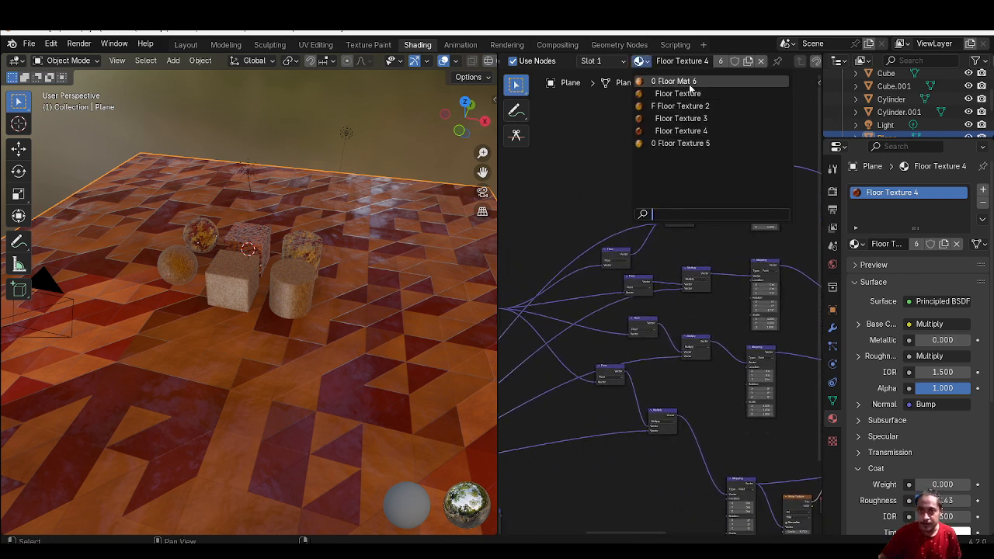
pyautogui.click(673, 81)
pyautogui.keyDown('alt'); pyautogui.moveTo(628, 343); pyautogui.dragTo(733, 298); pyautogui.keyUp('alt')
pyautogui.scroll(10, 636, 303)
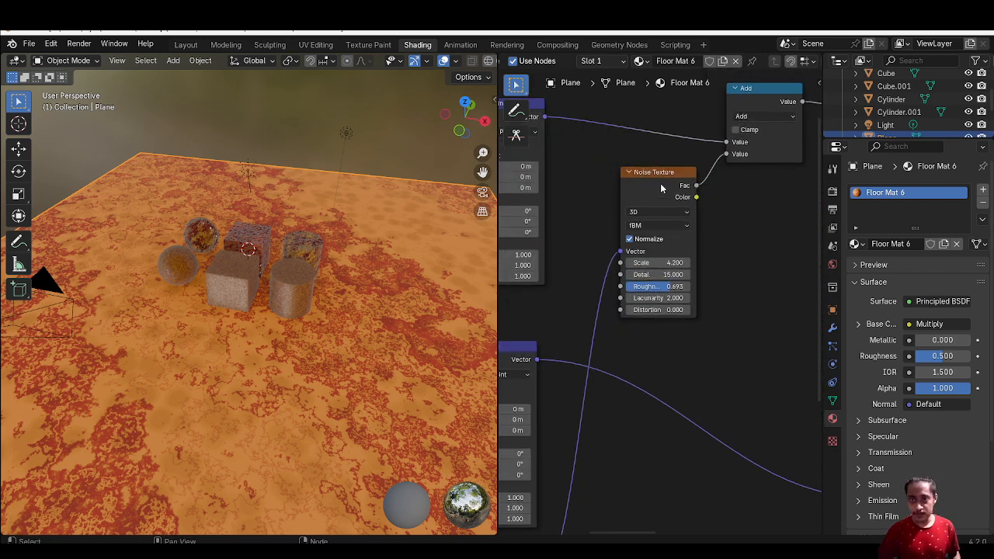
pyautogui.hotkey('shift', 'd')
pyautogui.click(655, 416)
pyautogui.scroll(-1, 697, 357)
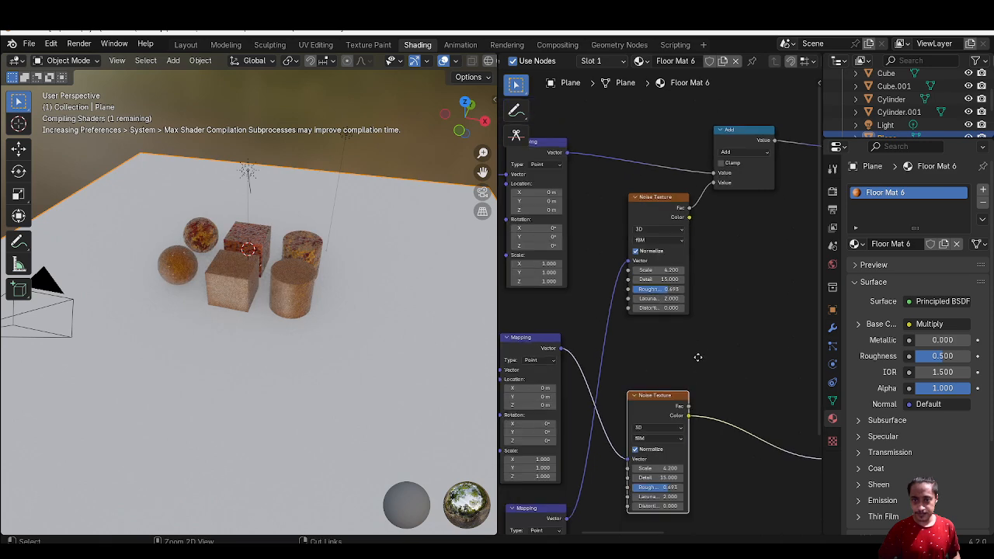
pyautogui.scroll(-1, 697, 364)
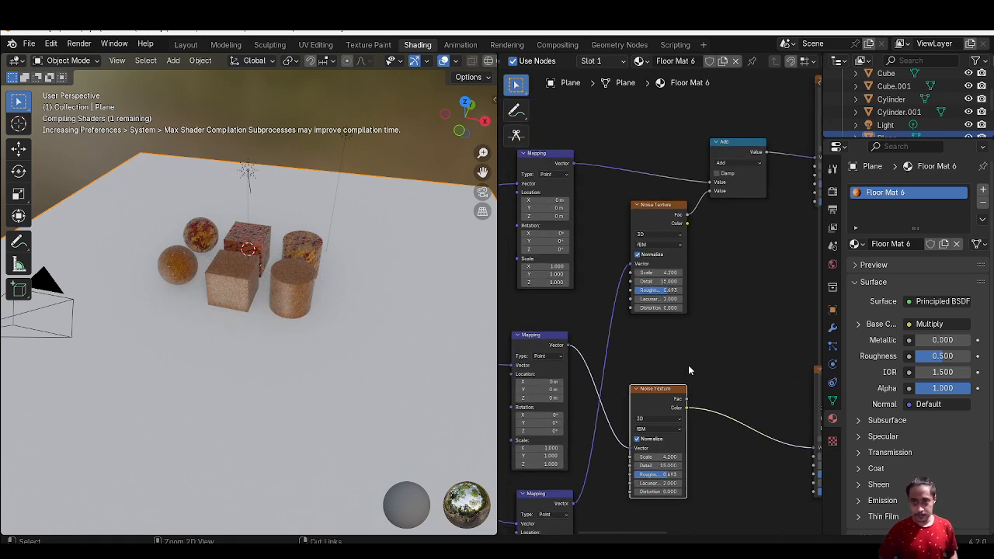
pyautogui.press('x')
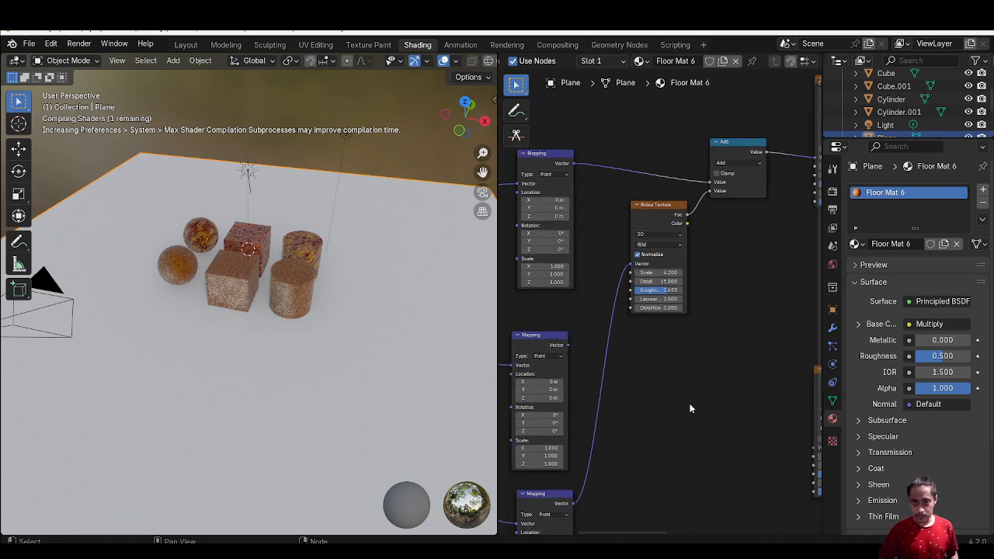
pyautogui.moveTo(699, 361); pyautogui.dragTo(695, 307, button='middle')
pyautogui.scroll(-2, 646, 369)
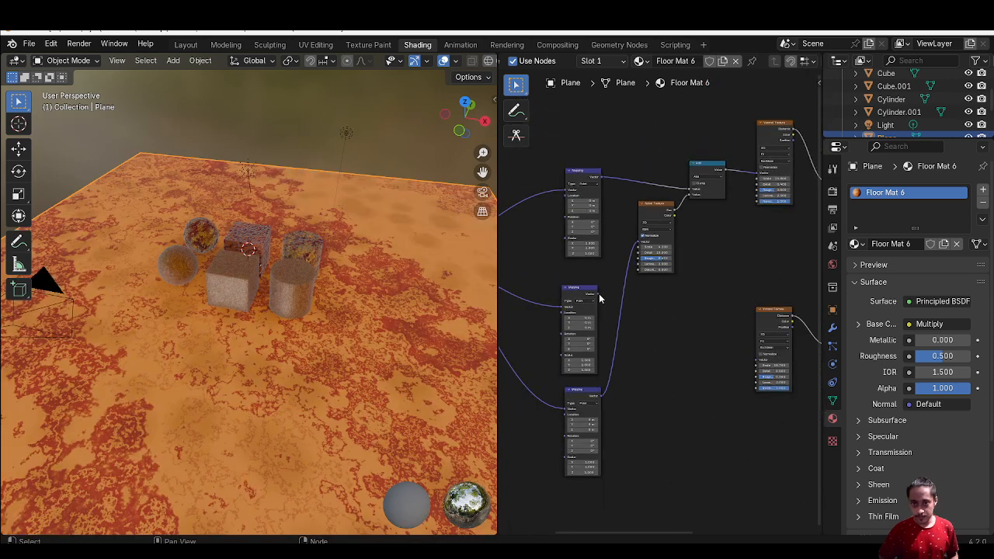
pyautogui.moveTo(598, 293); pyautogui.dragTo(757, 359)
# - Duplicate the Noise Texture node and place the copy in the free space below the original, near the lowest Mapping node
pyautogui.moveTo(658, 209); pyautogui.dragTo(647, 213)
pyautogui.hotkey('shift', 'd')
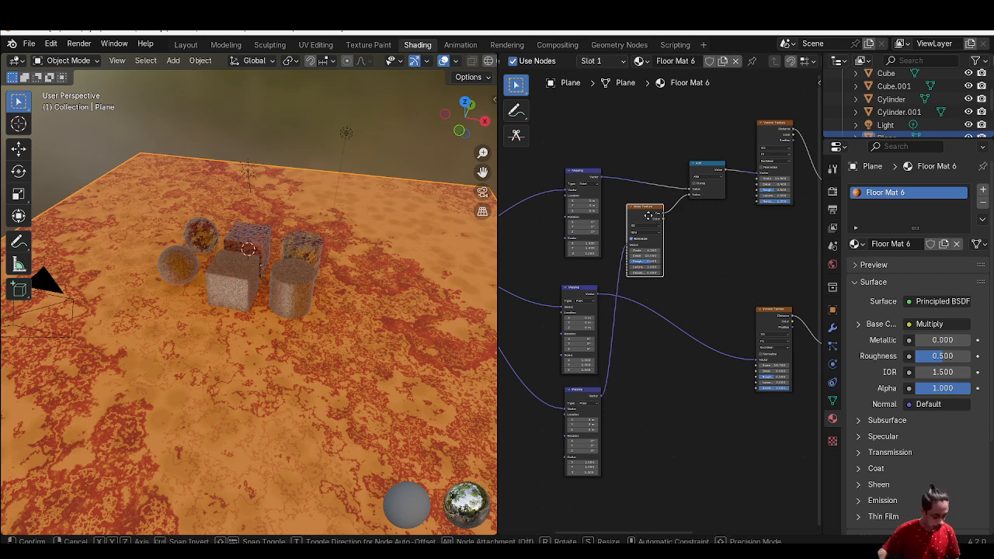
pyautogui.click(666, 437)
pyautogui.scroll(-2, 730, 431)
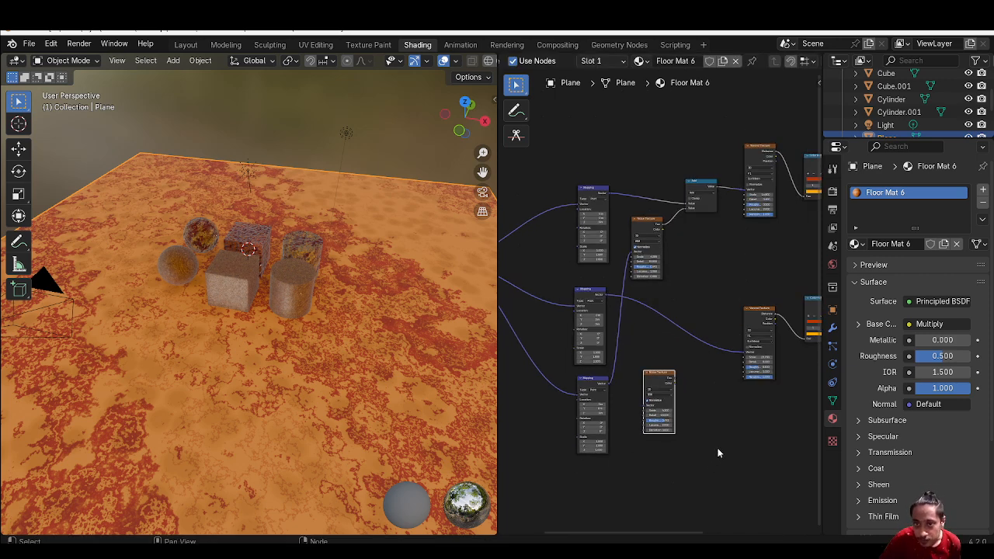
# - Insert a copy of the Add node between the middle Mapping and lower Voronoi Texture, with the copied noise's Fac feeding its second value
pyautogui.moveTo(713, 425); pyautogui.dragTo(730, 419, button='middle')
pyautogui.moveTo(724, 185); pyautogui.dragTo(735, 313)
pyautogui.click(736, 322)
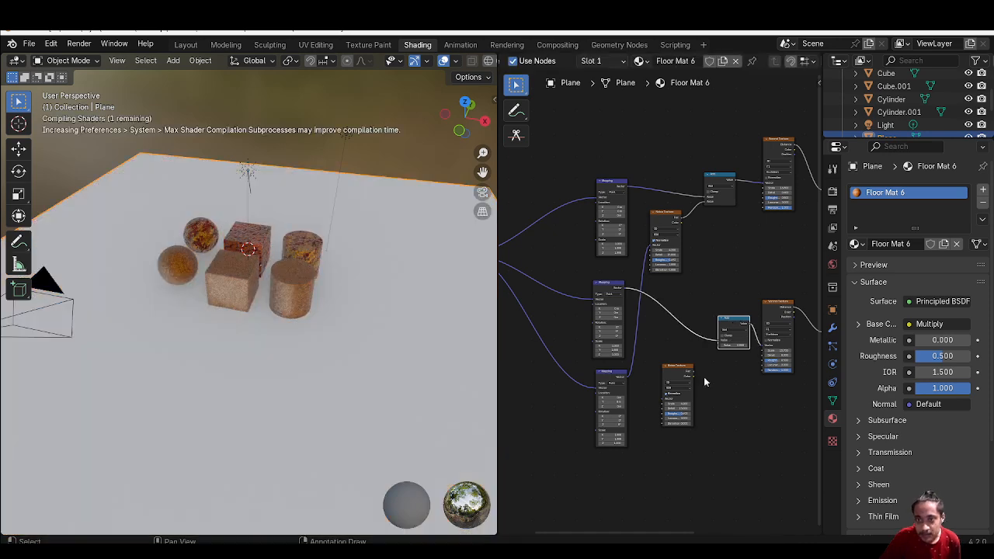
pyautogui.moveTo(695, 374); pyautogui.dragTo(719, 343)
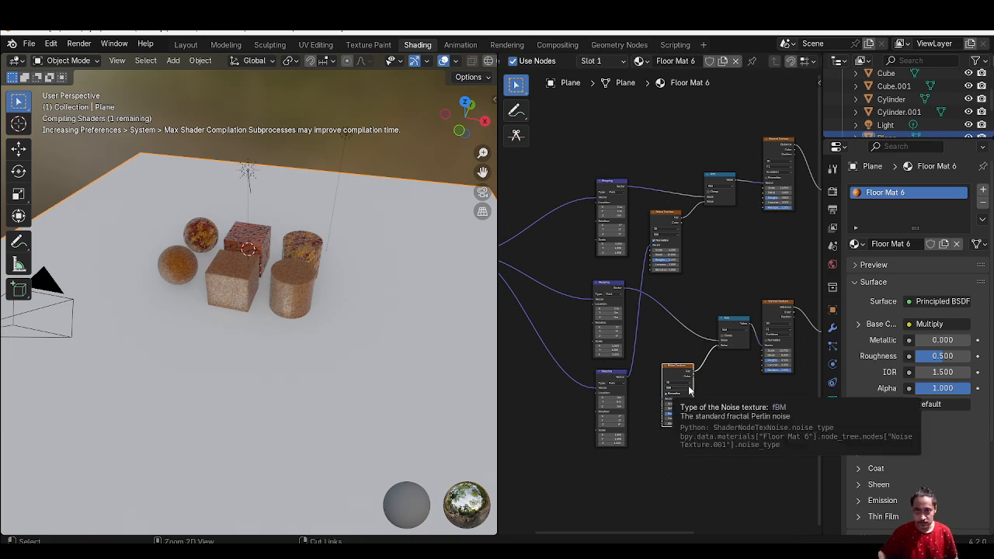
# - Add a Mapping node to the copied Noise Texture, place it below the other Mappings, and delete the extra Texture Coordinate node
pyautogui.hotkey('ctrl', 't')
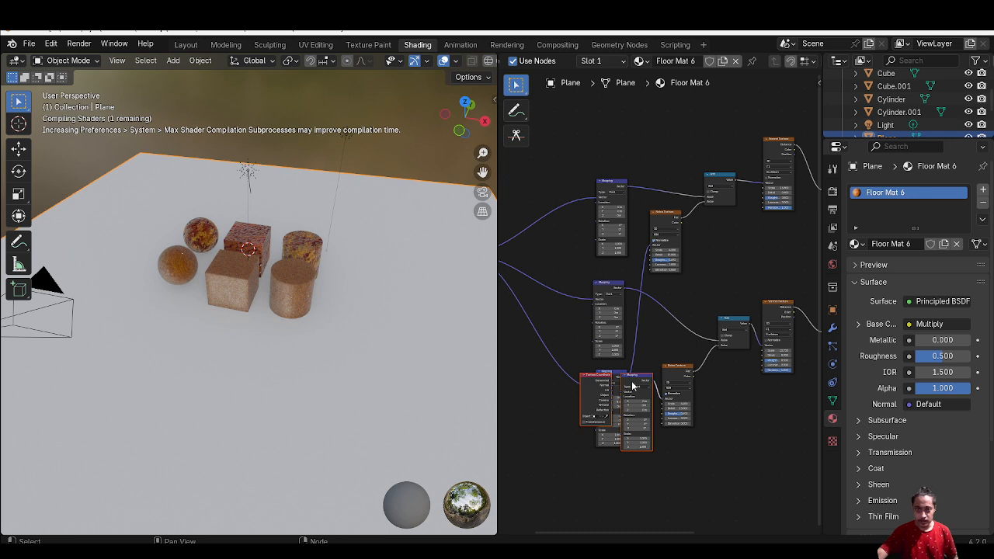
pyautogui.moveTo(631, 400); pyautogui.dragTo(572, 463)
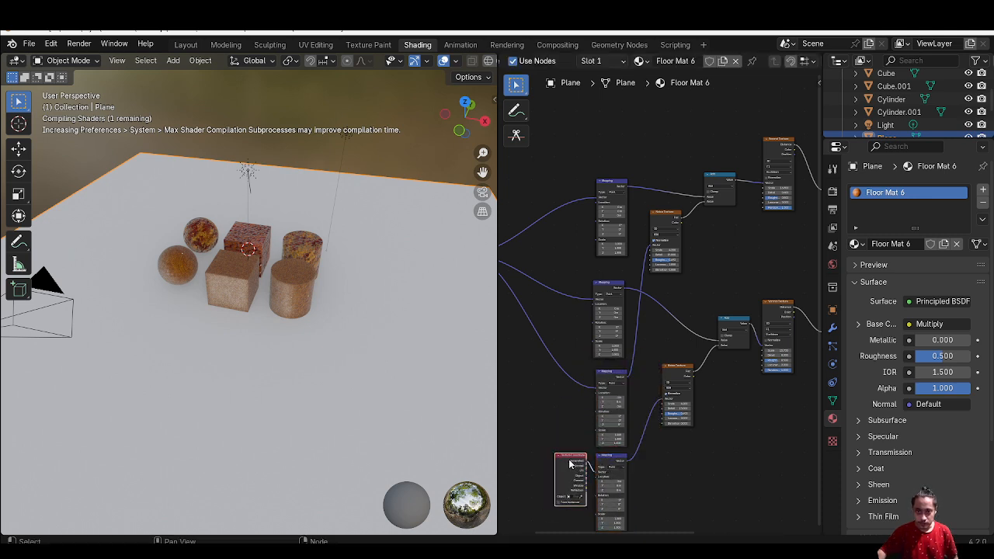
pyautogui.press('x')
# - Connect the Texture Coordinate's Object output to the new Mapping's Vector input and delete the unused Texture Coordinate node
pyautogui.moveTo(568, 444); pyautogui.dragTo(708, 378, button='middle')
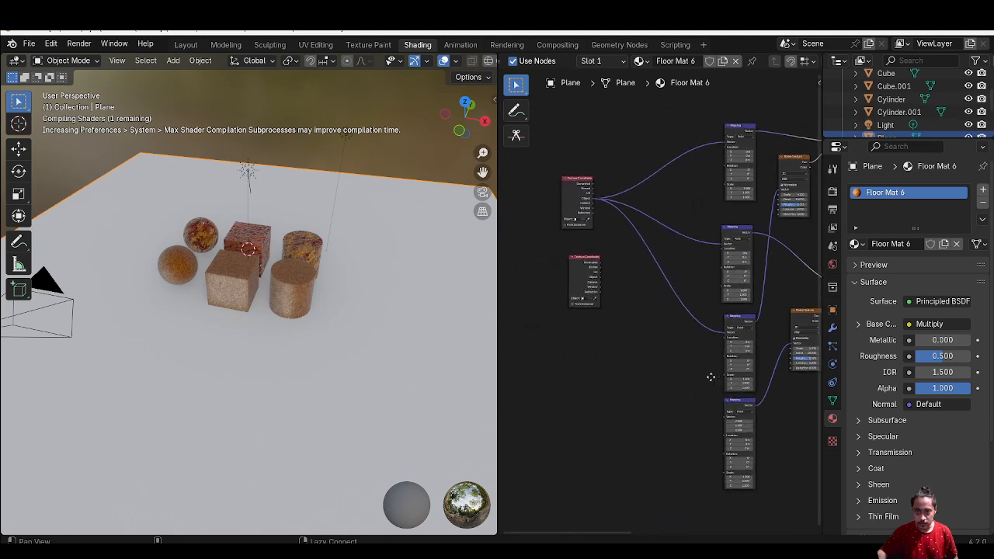
pyautogui.moveTo(592, 203); pyautogui.dragTo(729, 392)
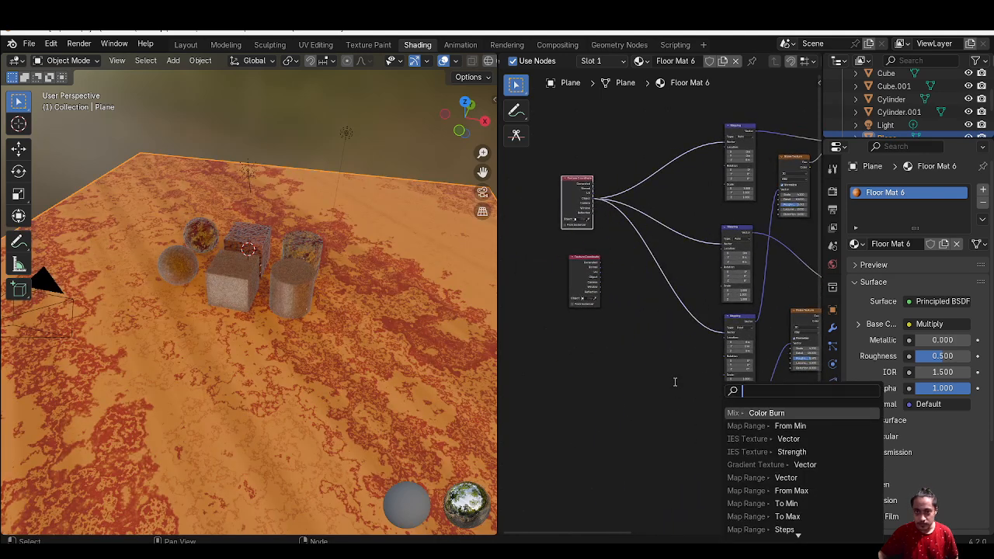
pyautogui.click(674, 382)
pyautogui.moveTo(594, 200); pyautogui.dragTo(722, 421)
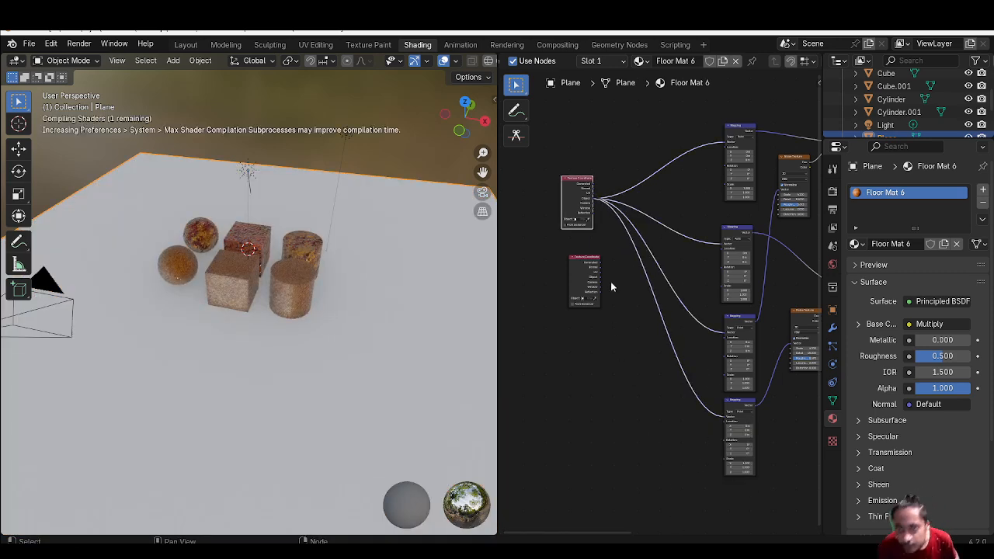
pyautogui.click(585, 264)
pyautogui.press('x')
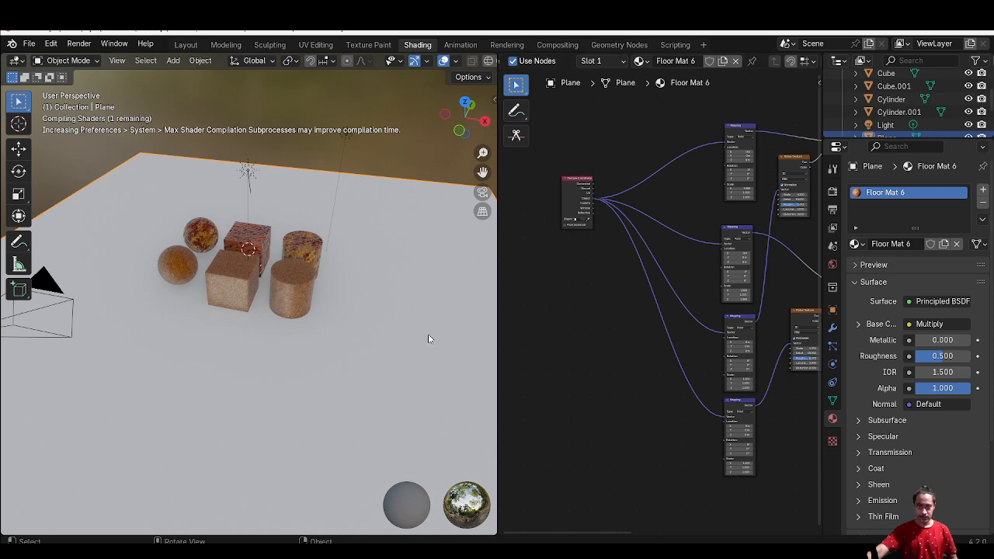
# - Set the upper Noise Texture's scale to about 17 and the upper Voronoi Texture's scale to 19.1
pyautogui.moveTo(635, 307); pyautogui.dragTo(559, 300, button='middle')
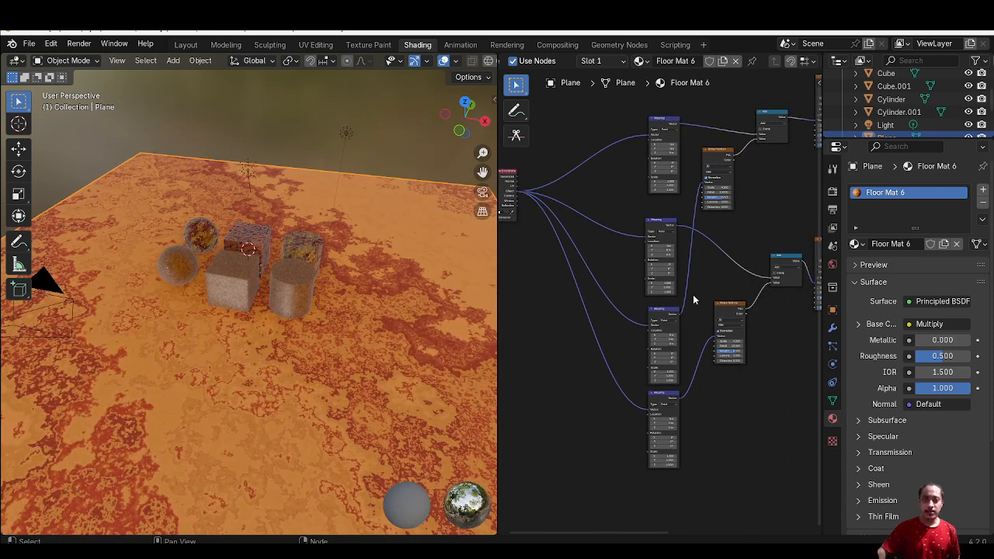
pyautogui.moveTo(635, 254); pyautogui.dragTo(681, 253, button='middle')
pyautogui.moveTo(262, 327); pyautogui.dragTo(338, 338, button='middle')
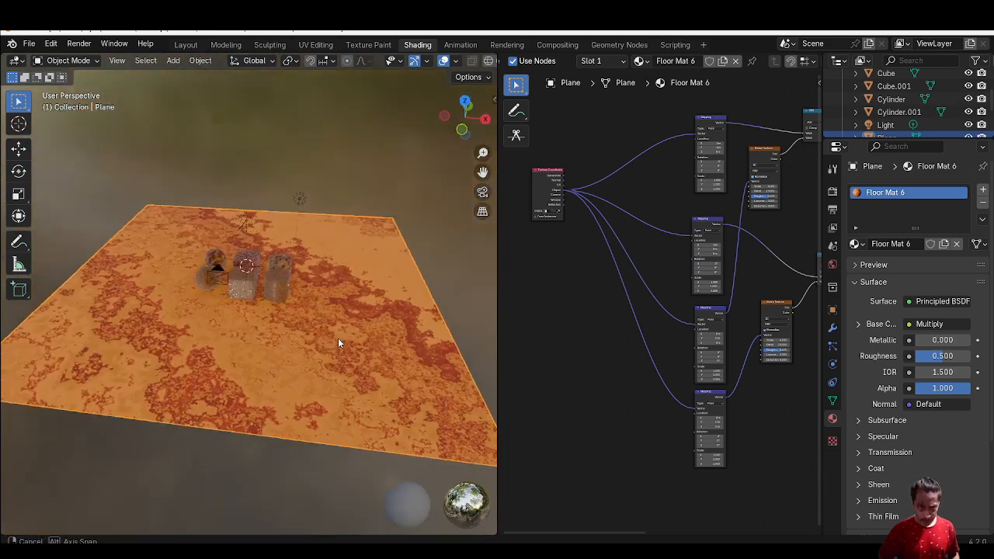
pyautogui.moveTo(564, 269); pyautogui.dragTo(797, 317, button='middle')
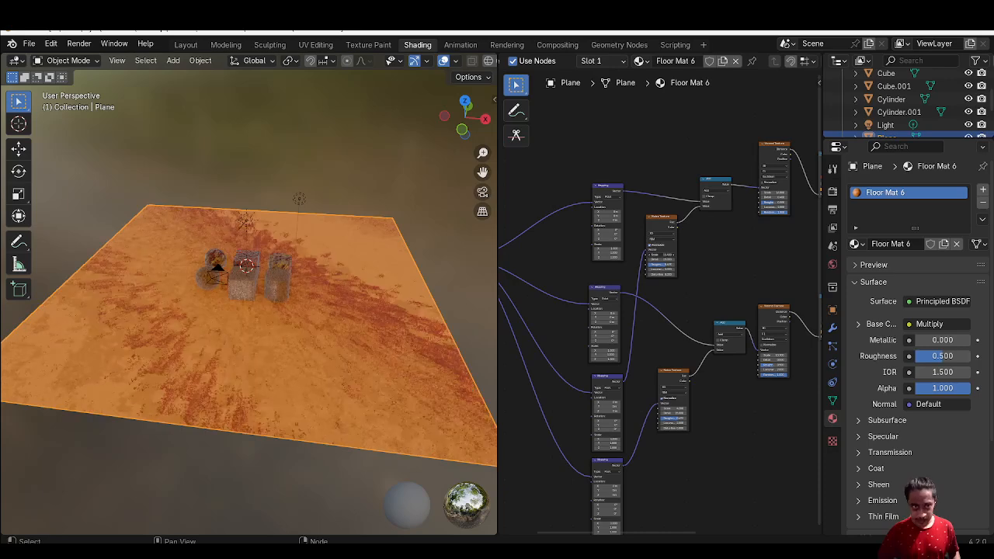
pyautogui.moveTo(699, 255); pyautogui.dragTo(668, 254)
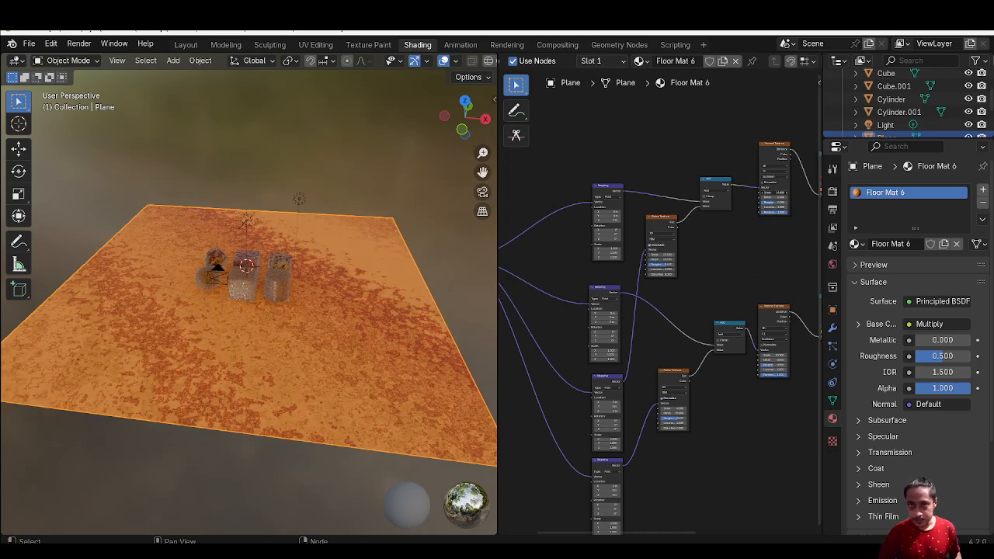
pyautogui.moveTo(774, 193)
pyautogui.mouseDown()
pyautogui.moveTo(726, 193)
pyautogui.moveTo(790, 193)
pyautogui.mouseUp()
# - Shift the dark red stop of the upper Color Ramp slightly, to a position of about 0.50
pyautogui.moveTo(783, 236); pyautogui.dragTo(554, 284, button='middle')
pyautogui.moveTo(594, 250)
pyautogui.mouseDown()
pyautogui.moveTo(585, 250)
pyautogui.moveTo(597, 250)
pyautogui.mouseUp()
pyautogui.moveTo(629, 370); pyautogui.dragTo(758, 317, button='middle')
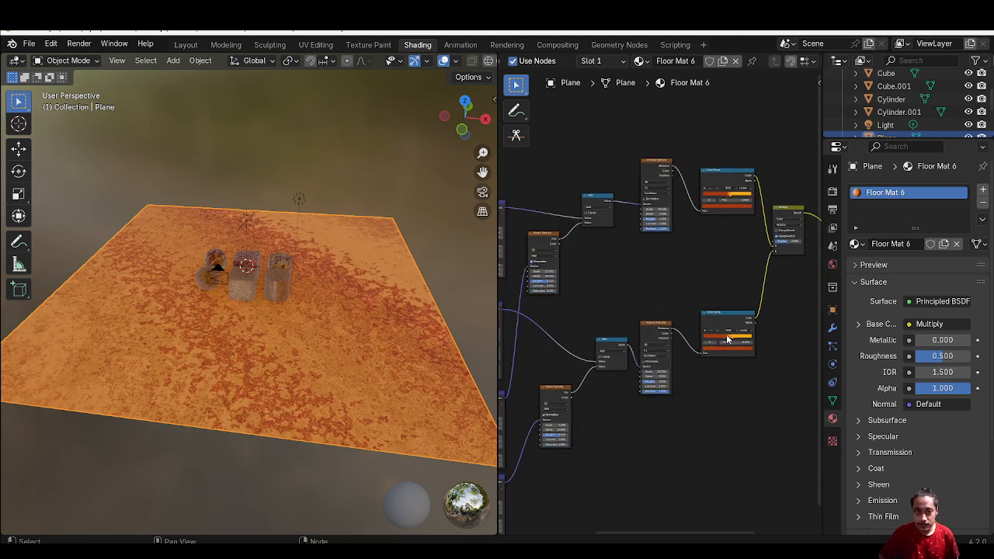
# - Adjust the scale of the lower Voronoi Texture and the scale of the lower Noise Texture
pyautogui.moveTo(663, 375); pyautogui.dragTo(683, 365, button='middle')
pyautogui.moveTo(675, 361); pyautogui.dragTo(708, 361)
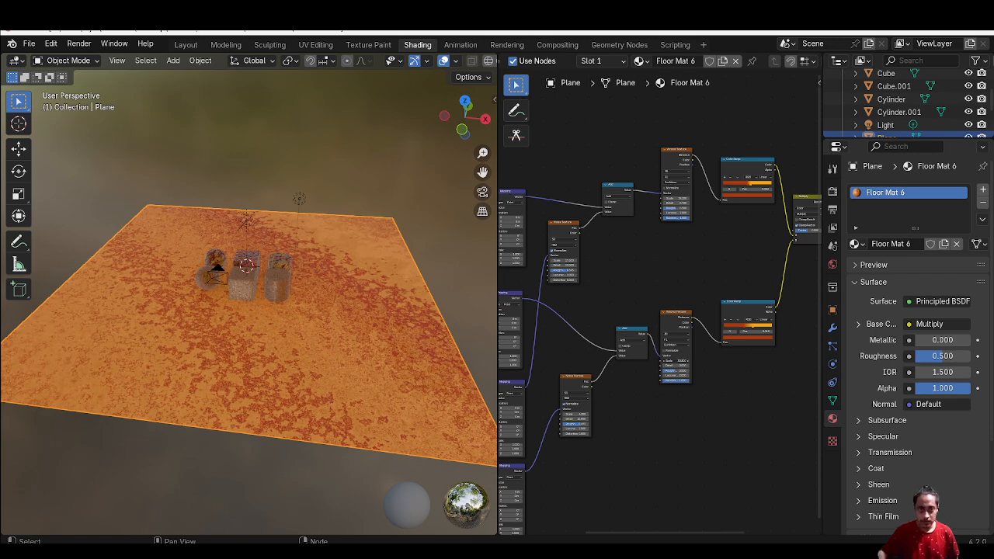
pyautogui.moveTo(618, 442); pyautogui.dragTo(670, 361, button='middle')
pyautogui.scroll(2, 709, 392)
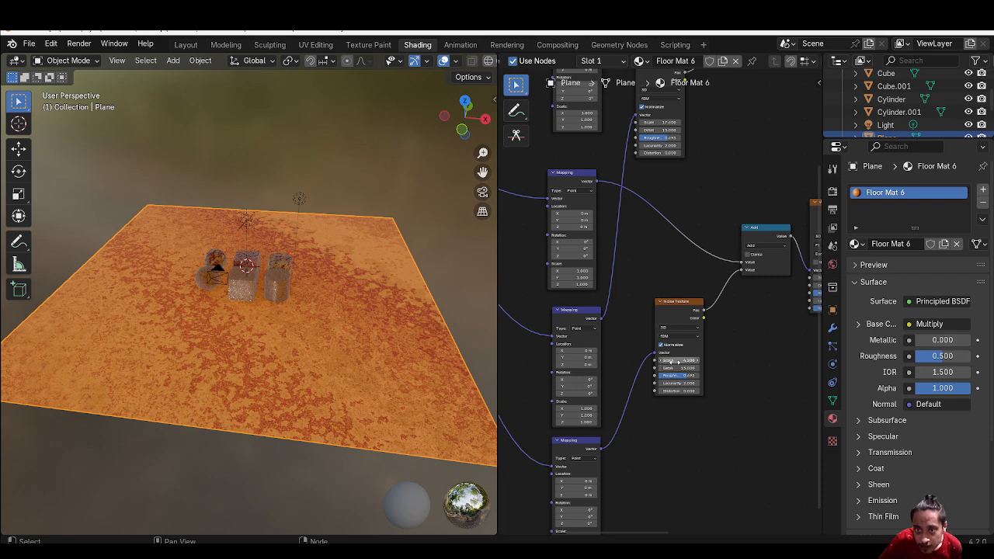
pyautogui.moveTo(674, 360); pyautogui.dragTo(652, 361)
# - Duplicate the upper Noise Texture, place the copy between the two Voronoi Textures, and connect its Fac to the Multiply node's Factor
pyautogui.moveTo(662, 399); pyautogui.dragTo(539, 444, button='middle')
pyautogui.moveTo(707, 405); pyautogui.dragTo(540, 497, button='middle')
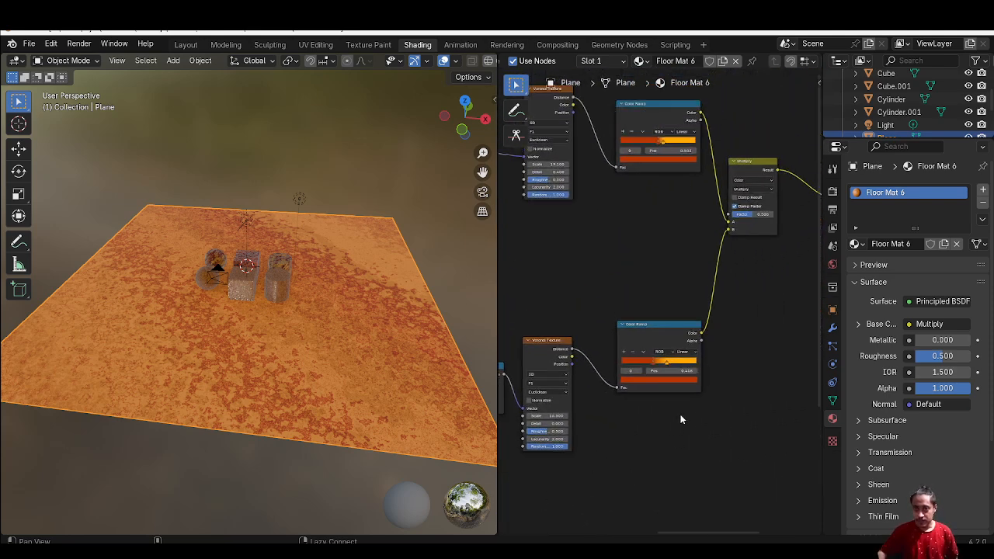
pyautogui.moveTo(683, 449); pyautogui.dragTo(582, 488, button='middle')
pyautogui.moveTo(679, 399); pyautogui.dragTo(616, 429, button='middle')
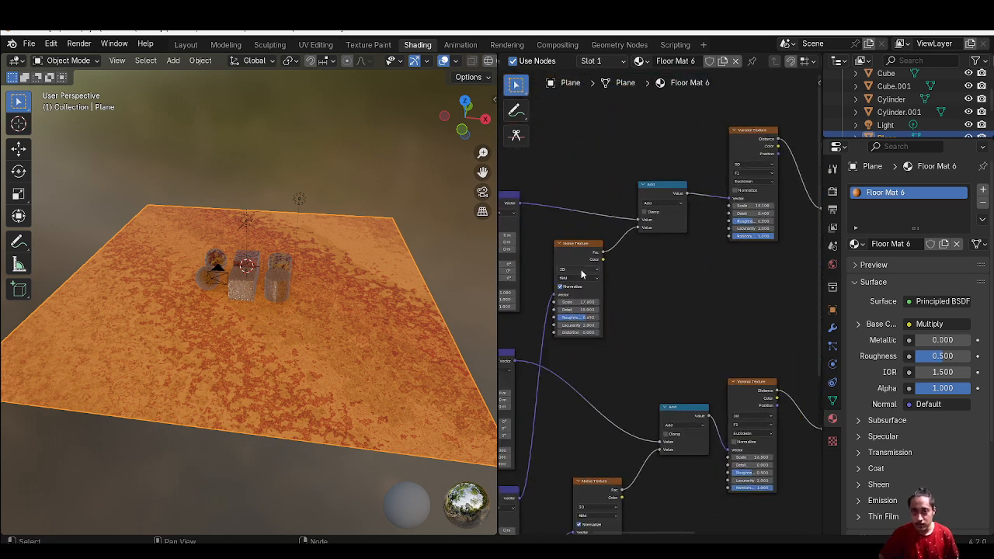
pyautogui.click(583, 264)
pyautogui.hotkey('shift', 'd')
pyautogui.click(779, 269)
pyautogui.moveTo(778, 269); pyautogui.dragTo(598, 305, button='middle')
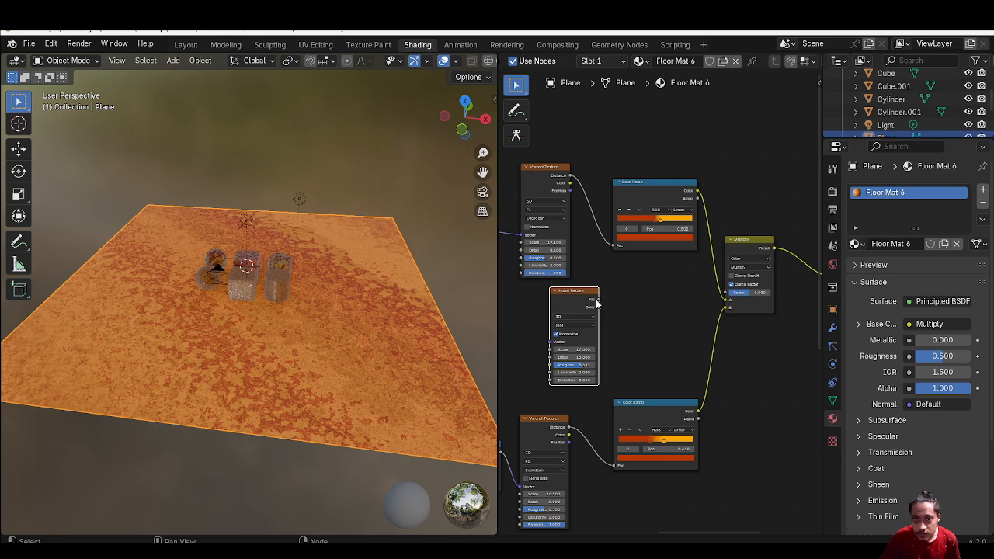
pyautogui.moveTo(597, 299); pyautogui.dragTo(730, 296)
# - Set the new Noise Texture's scale to 8.4 and connect the Texture Coordinate's Object output to its Vector input
pyautogui.moveTo(654, 321); pyautogui.dragTo(760, 282, button='middle')
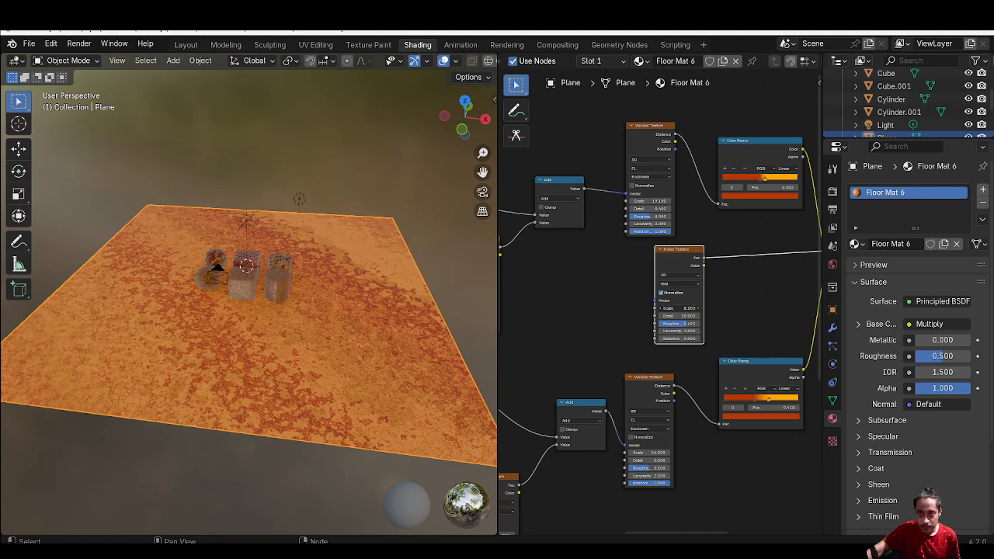
pyautogui.moveTo(669, 309); pyautogui.dragTo(671, 309)
pyautogui.keyDown('alt'); pyautogui.moveTo(736, 374); pyautogui.dragTo(743, 282); pyautogui.keyUp('alt')
pyautogui.keyDown('alt'); pyautogui.moveTo(748, 215); pyautogui.dragTo(660, 326); pyautogui.keyUp('alt')
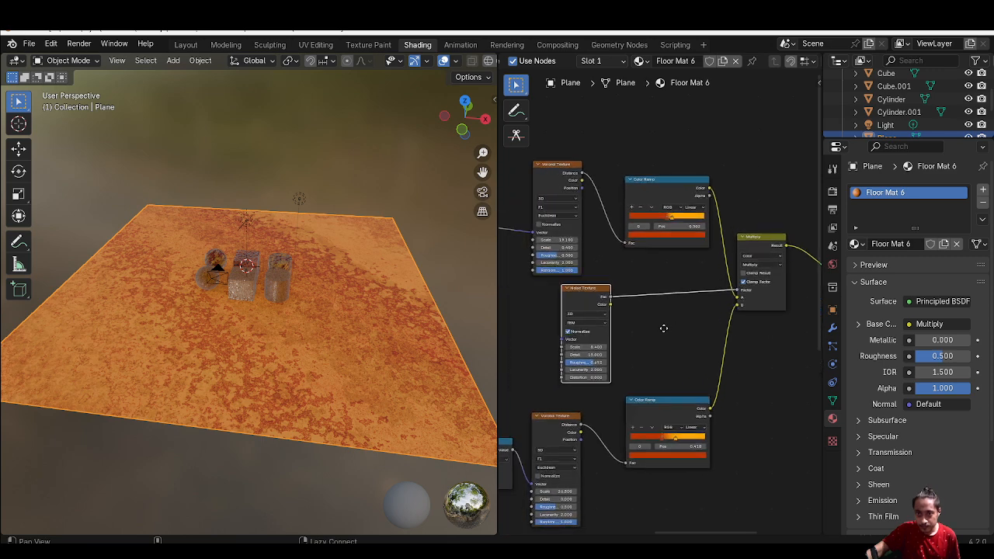
pyautogui.scroll(-6, 660, 326)
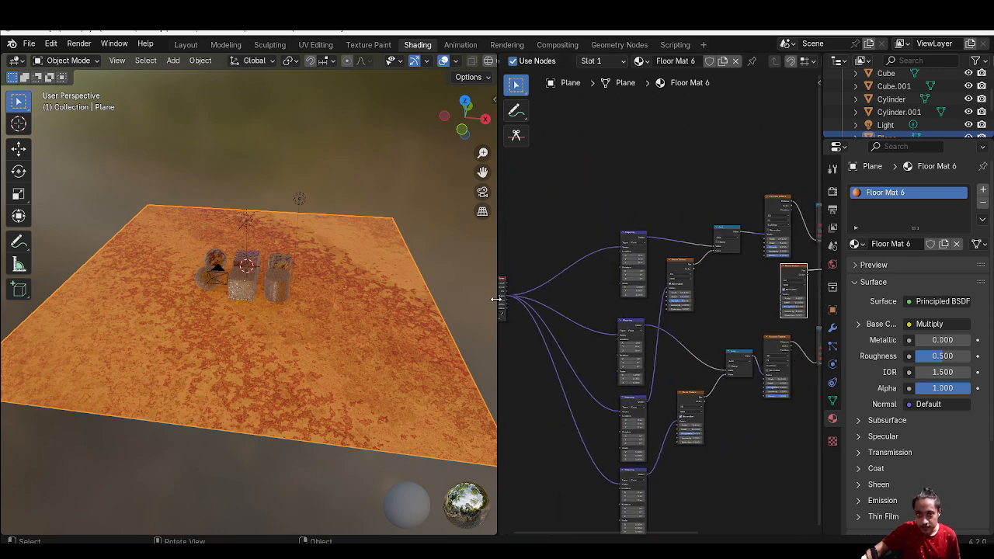
pyautogui.moveTo(506, 298); pyautogui.dragTo(784, 299)
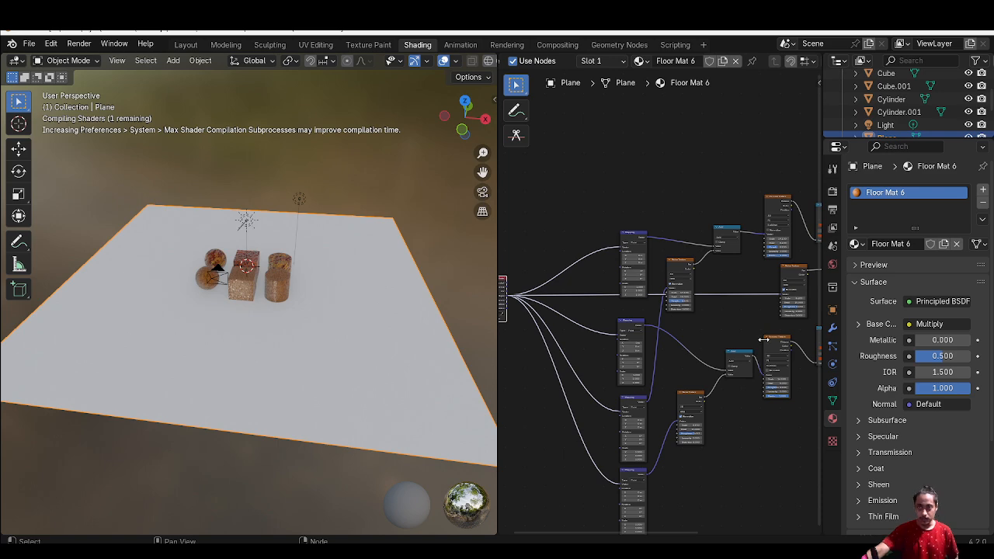
# - Set the new middle Noise Texture's detail to 14.9 and its scale to 1.9
pyautogui.moveTo(747, 313); pyautogui.dragTo(642, 393, button='middle')
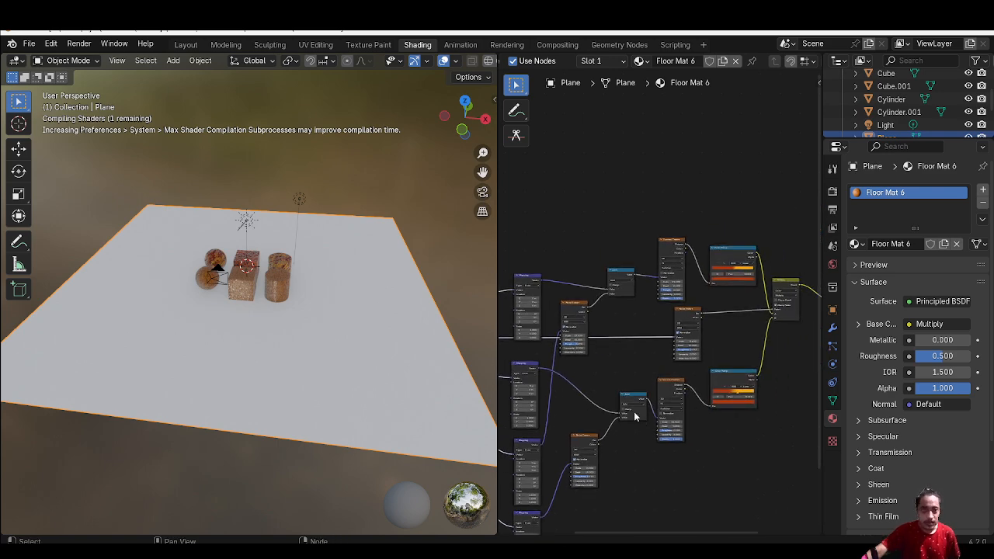
pyautogui.keyDown('ctrl'); pyautogui.moveTo(656, 439); pyautogui.dragTo(778, 342, button='middle'); pyautogui.keyUp('ctrl')
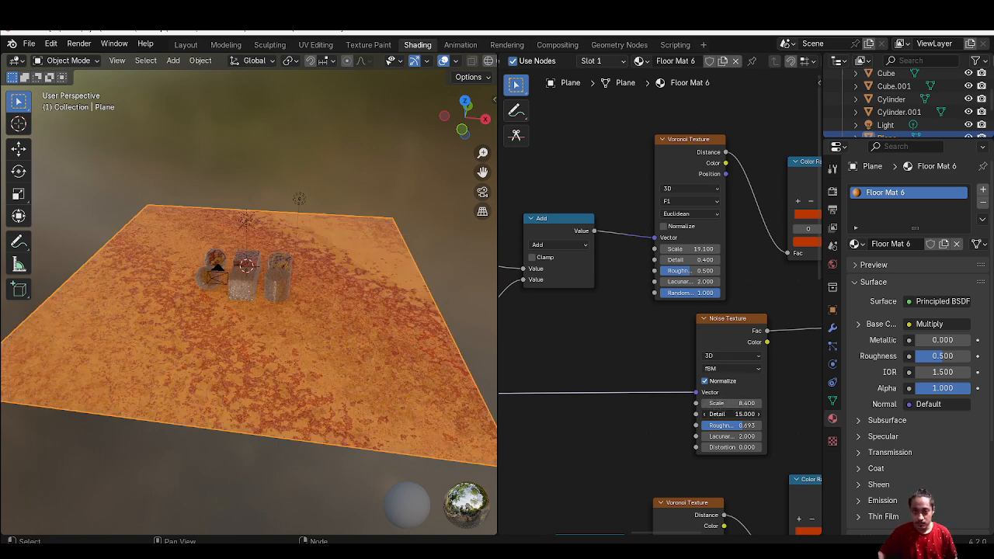
pyautogui.moveTo(730, 413); pyautogui.dragTo(742, 403)
pyautogui.moveTo(328, 326); pyautogui.dragTo(356, 328, button='middle')
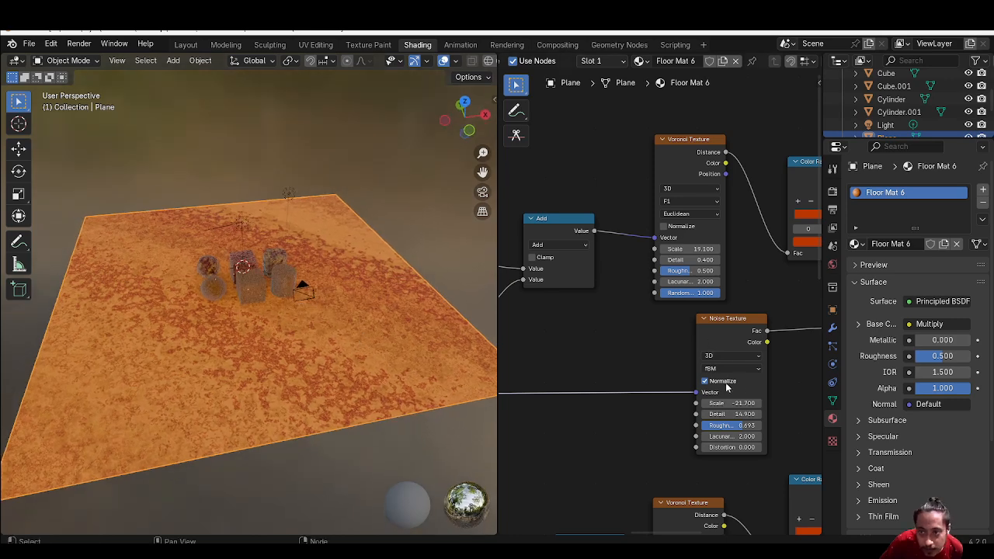
pyautogui.moveTo(741, 403); pyautogui.dragTo(812, 403)
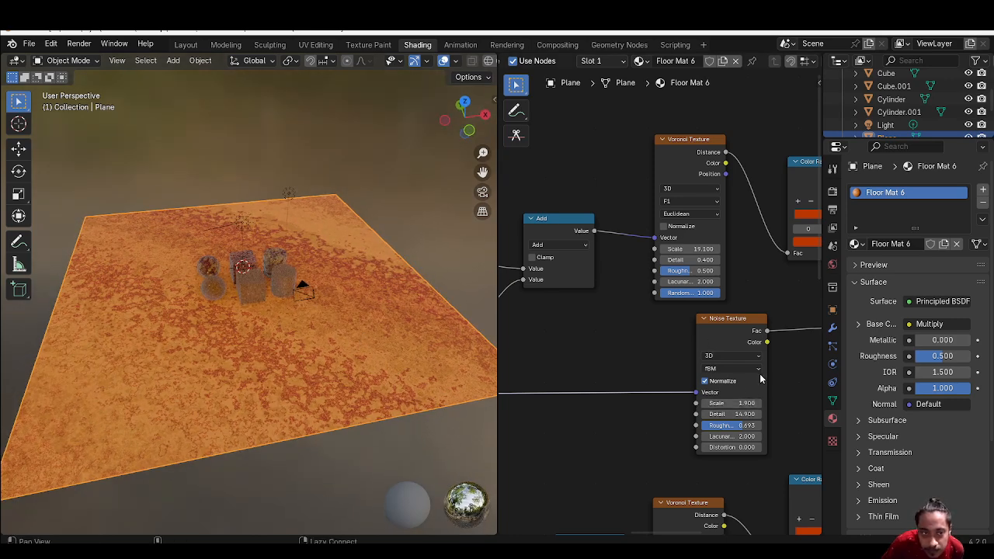
# - Set the upper Color Ramp's dark red stop to position 0.480 and the lower Color Ramp's orange stop to 0.545
pyautogui.moveTo(777, 304); pyautogui.dragTo(687, 332, button='middle')
pyautogui.moveTo(742, 305); pyautogui.dragTo(684, 311, button='middle')
pyautogui.moveTo(701, 251)
pyautogui.mouseDown()
pyautogui.moveTo(669, 256)
pyautogui.moveTo(695, 260)
pyautogui.mouseUp()
pyautogui.moveTo(725, 420); pyautogui.dragTo(670, 257, button='middle')
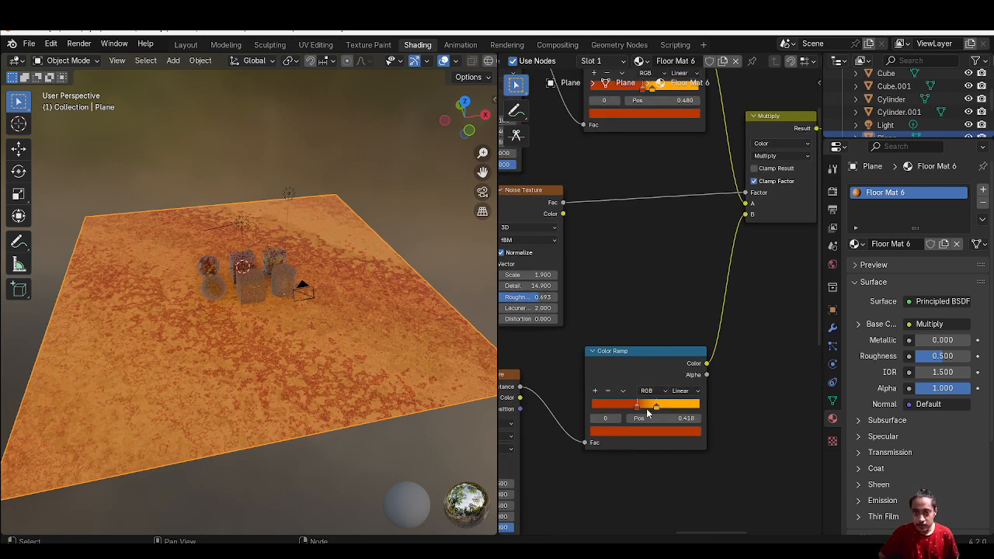
pyautogui.moveTo(647, 413); pyautogui.dragTo(655, 400)
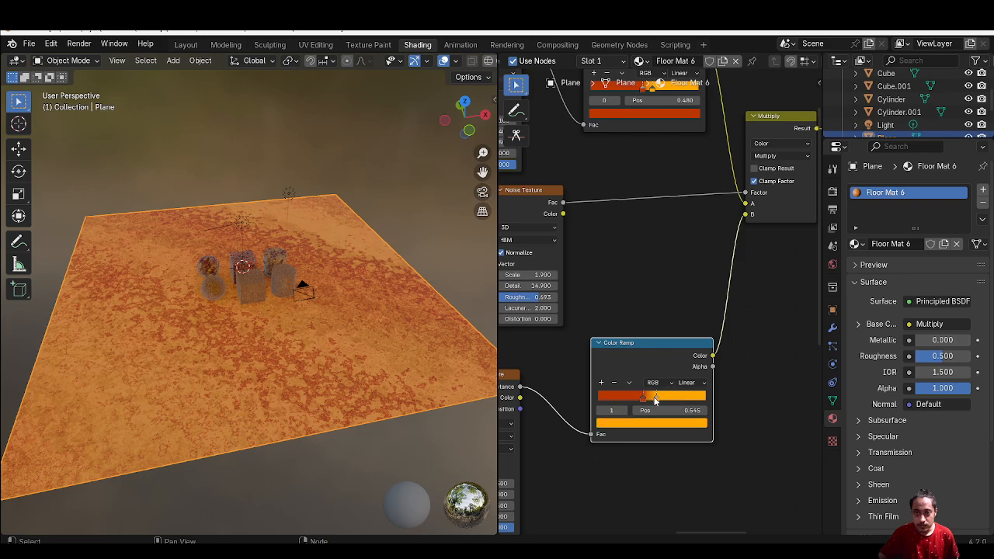
# - Add a Brick Texture node in the free space below the lower Voronoi Texture
pyautogui.scroll(-2, 696, 251)
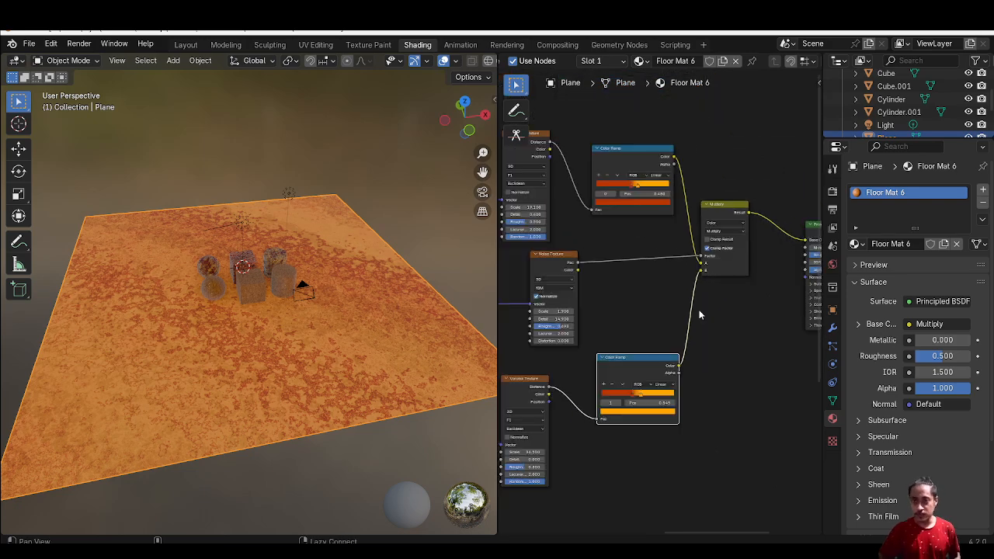
pyautogui.moveTo(714, 320); pyautogui.dragTo(774, 263, button='middle')
pyautogui.scroll(-4, 673, 310)
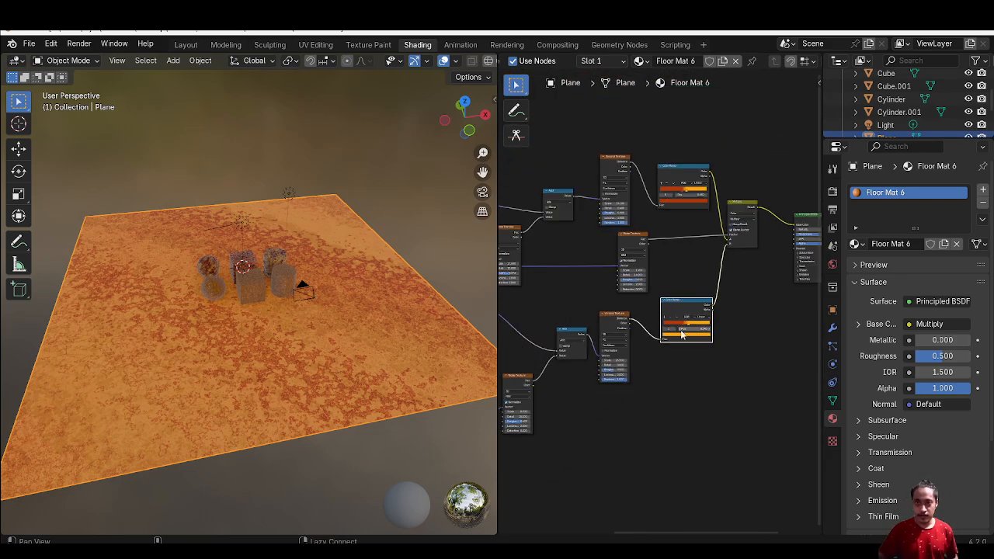
pyautogui.moveTo(683, 320); pyautogui.dragTo(747, 252, button='middle')
pyautogui.scroll(-6, 665, 289)
pyautogui.keyDown('alt'); pyautogui.moveTo(648, 362); pyautogui.dragTo(712, 305); pyautogui.keyUp('alt')
pyautogui.keyDown('alt'); pyautogui.moveTo(676, 347); pyautogui.dragTo(610, 336); pyautogui.keyUp('alt')
pyautogui.keyDown('alt'); pyautogui.moveTo(672, 304); pyautogui.dragTo(648, 296); pyautogui.keyUp('alt')
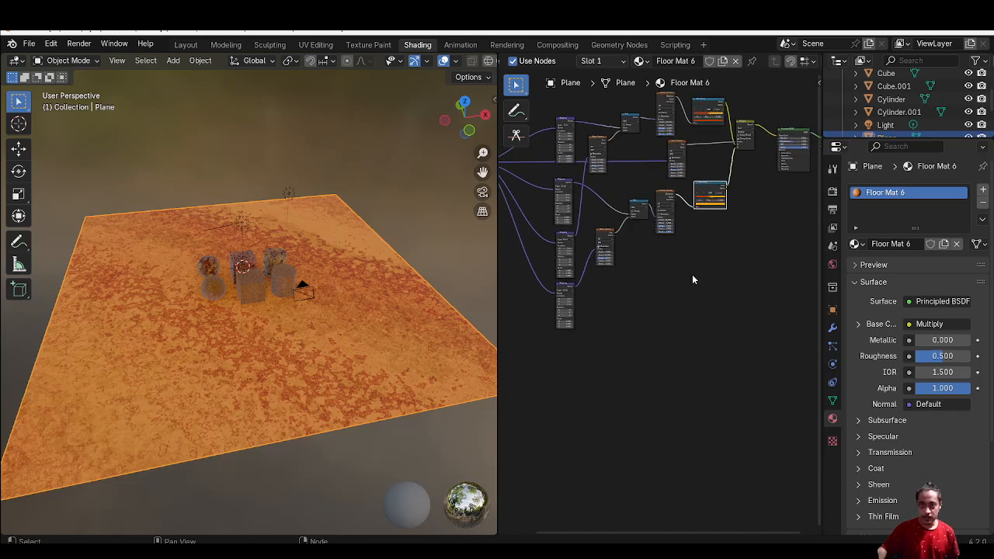
pyautogui.keyDown('alt'); pyautogui.moveTo(691, 260); pyautogui.dragTo(649, 278); pyautogui.keyUp('alt')
pyautogui.hotkey('shift', 'a')
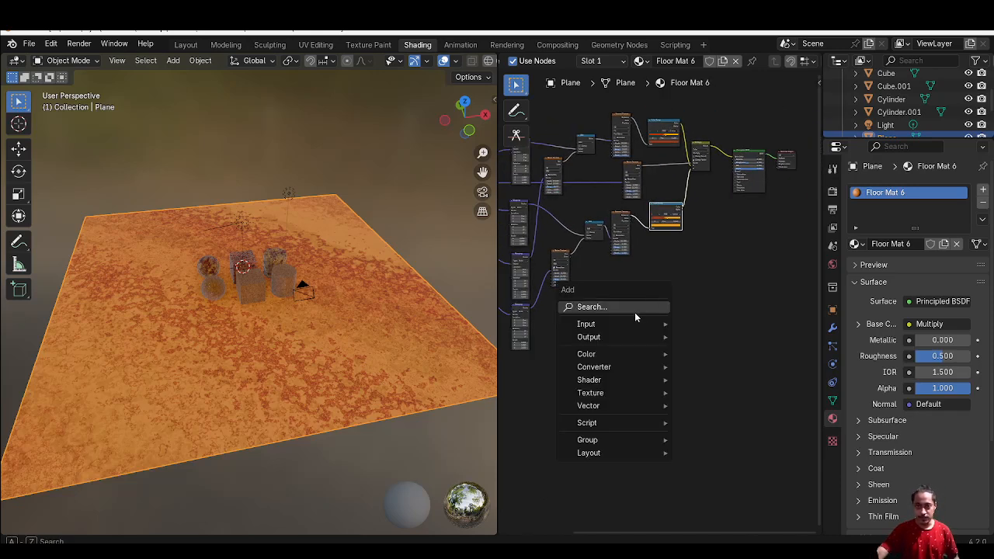
pyautogui.click(634, 311)
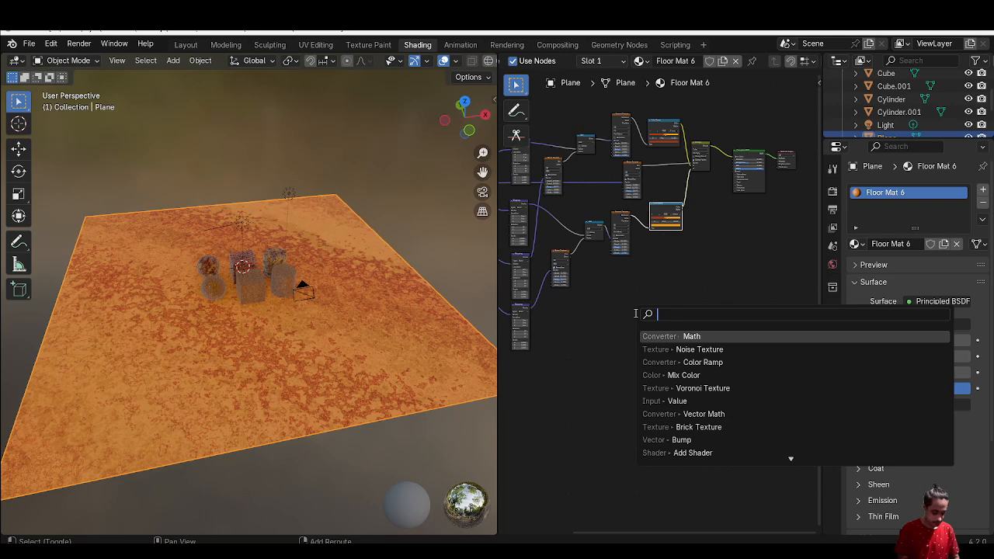
pyautogui.write('Br')
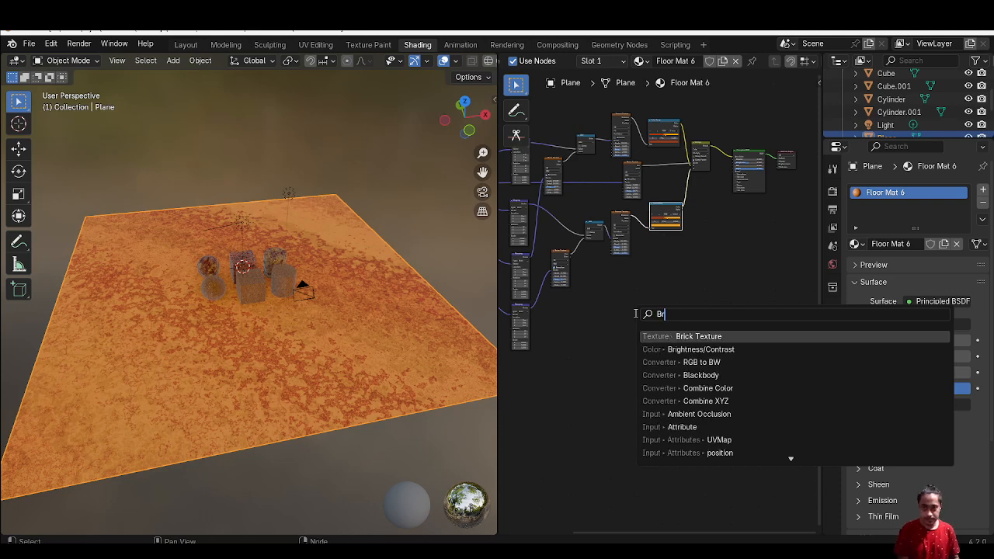
pyautogui.press('Return')
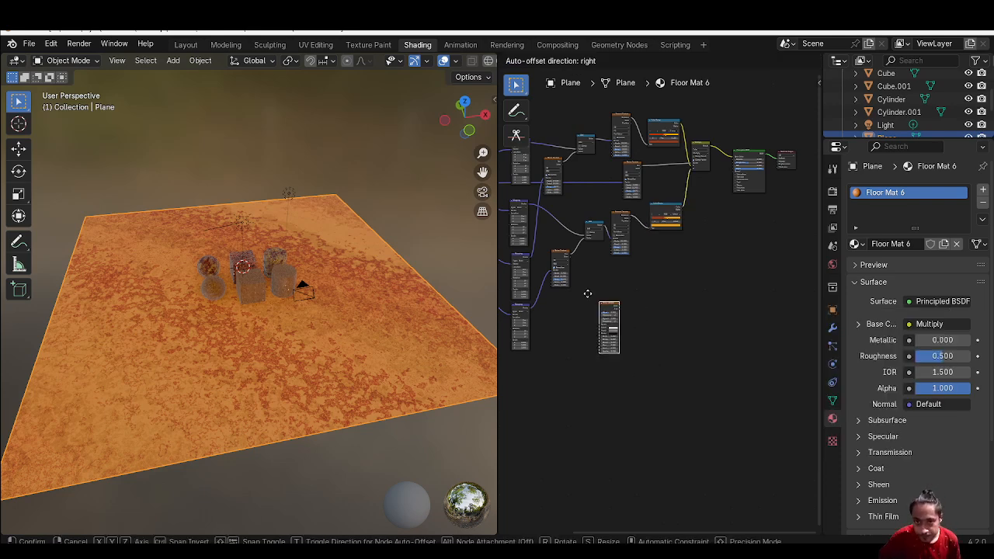
pyautogui.click(587, 293)
# - Connect the lowest Mapping's Vector output to the Brick Texture's Vector input and move the Brick Texture further along the node chain
pyautogui.scroll(3, 652, 287)
pyautogui.moveTo(628, 252); pyautogui.dragTo(697, 201, button='middle')
pyautogui.click(550, 259)
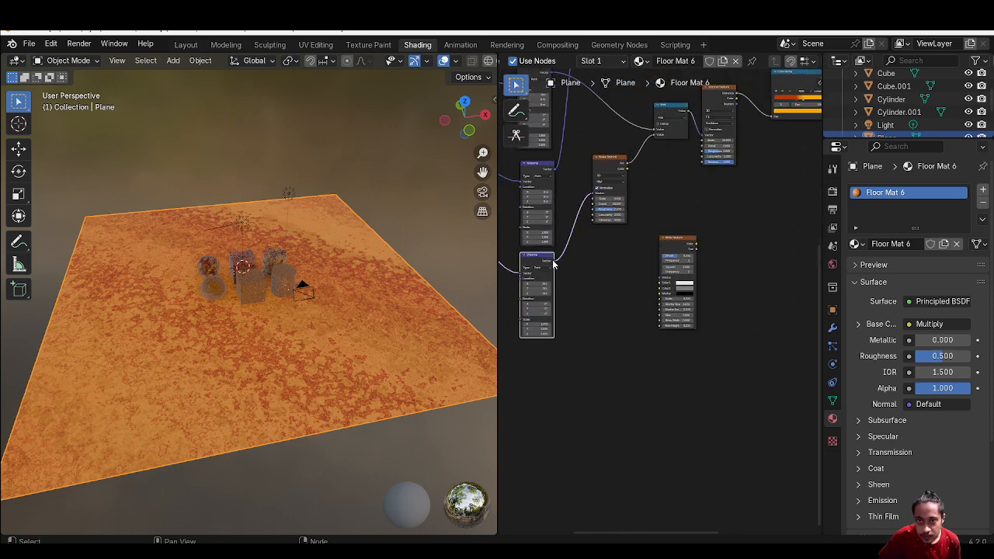
pyautogui.moveTo(553, 261); pyautogui.dragTo(659, 276)
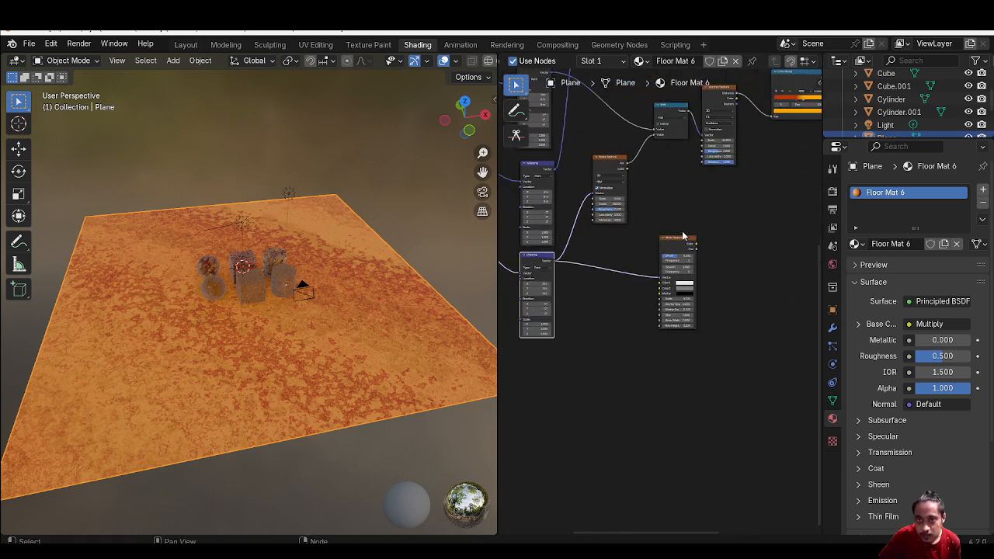
pyautogui.moveTo(684, 236); pyautogui.dragTo(627, 278, button='middle')
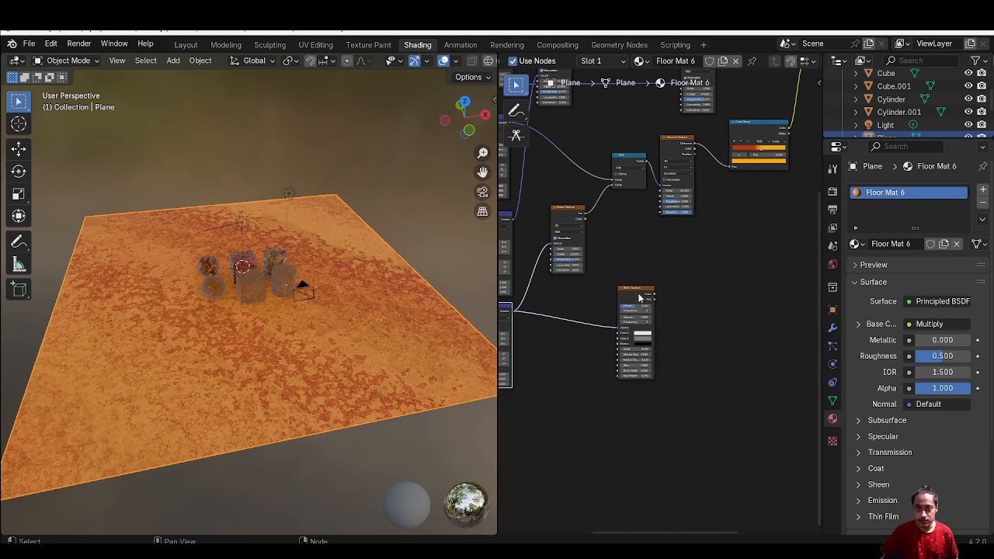
pyautogui.moveTo(640, 297); pyautogui.dragTo(680, 291)
pyautogui.moveTo(657, 237); pyautogui.dragTo(586, 274, button='middle')
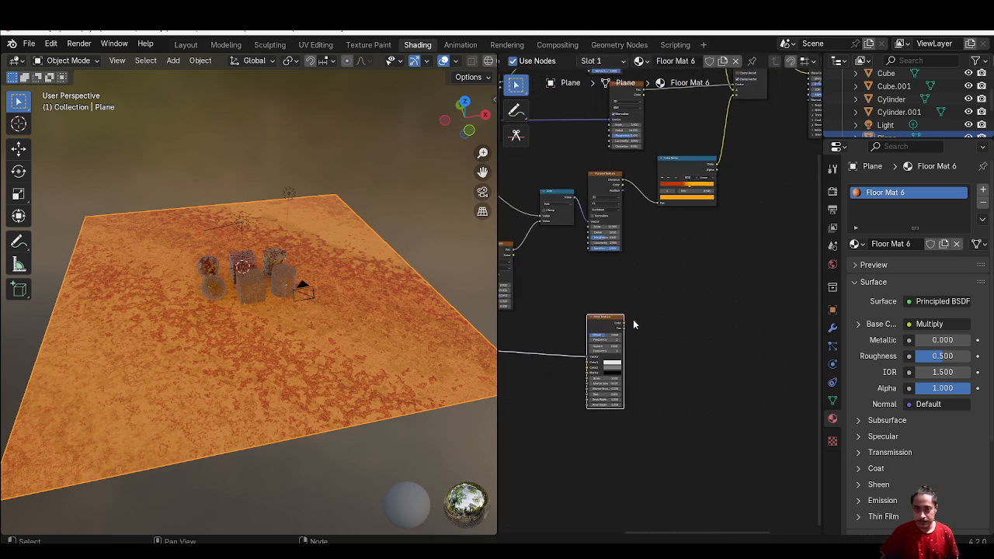
# - Insert a copy of the Multiply node before the Principled BSDF and connect the Brick Texture's Color to its B input
pyautogui.moveTo(692, 276); pyautogui.dragTo(586, 357, button='middle')
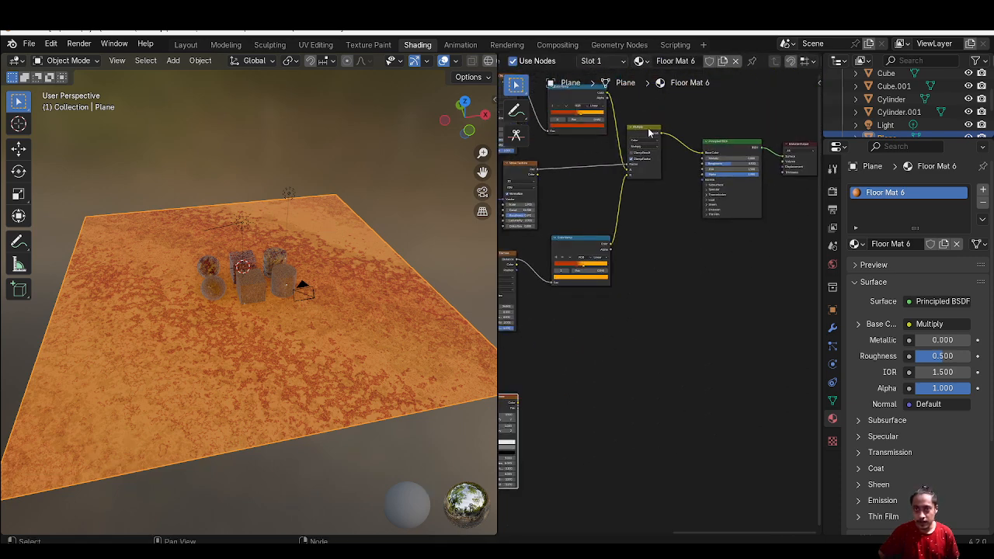
pyautogui.moveTo(650, 132); pyautogui.dragTo(649, 131)
pyautogui.click(695, 147)
pyautogui.moveTo(668, 285); pyautogui.dragTo(728, 257, button='middle')
pyautogui.click(575, 375)
pyautogui.moveTo(575, 375); pyautogui.dragTo(735, 163)
pyautogui.moveTo(734, 211); pyautogui.dragTo(724, 262, button='middle')
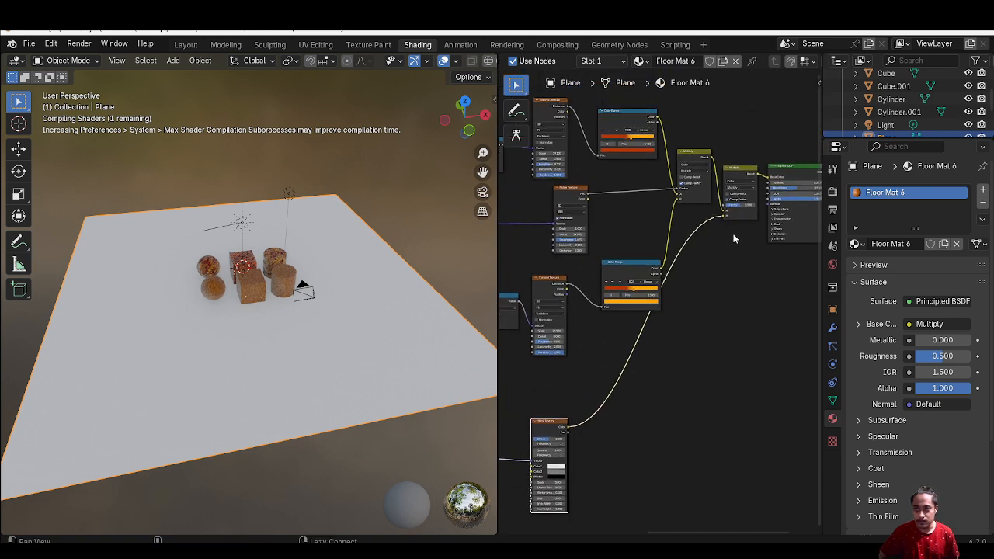
# - Connect the middle Noise Texture's Fac to the second Multiply's Factor and space the two Multiply nodes apart
pyautogui.click(739, 172)
pyautogui.moveTo(741, 169); pyautogui.dragTo(745, 197)
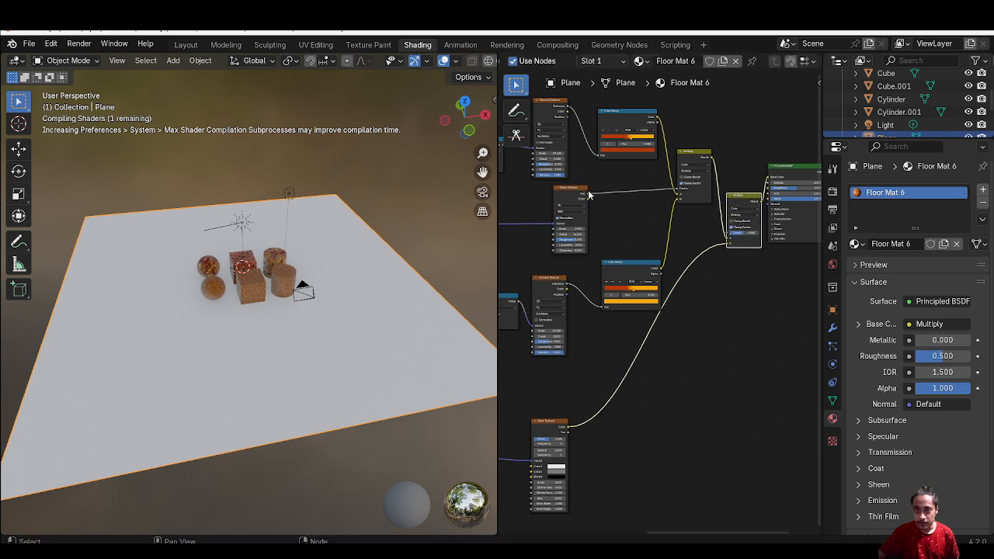
pyautogui.moveTo(587, 194); pyautogui.dragTo(738, 210)
pyautogui.moveTo(691, 146); pyautogui.dragTo(676, 140)
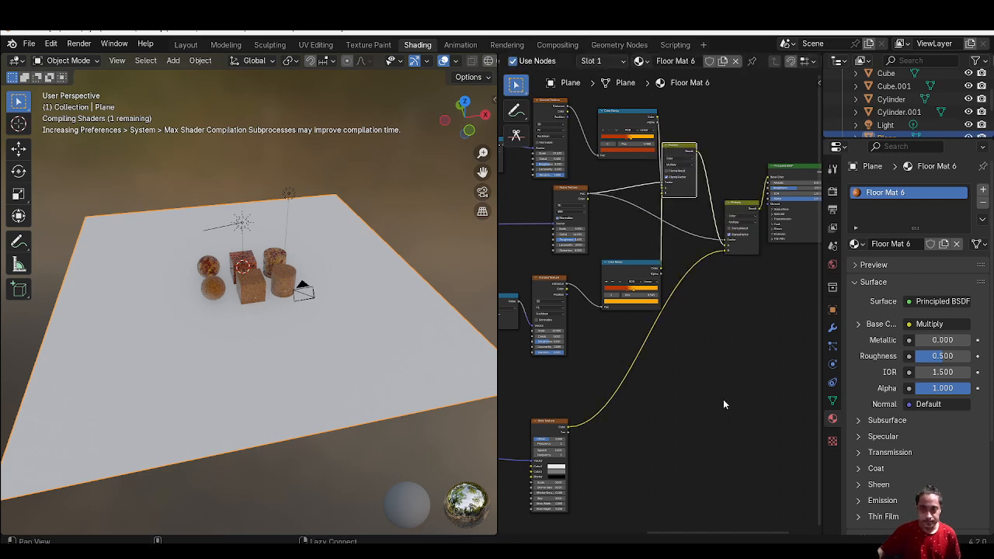
# - Shift the four Mapping nodes together as a group slightly back towards the Texture Coordinate node
pyautogui.moveTo(716, 386); pyautogui.dragTo(762, 310, button='middle')
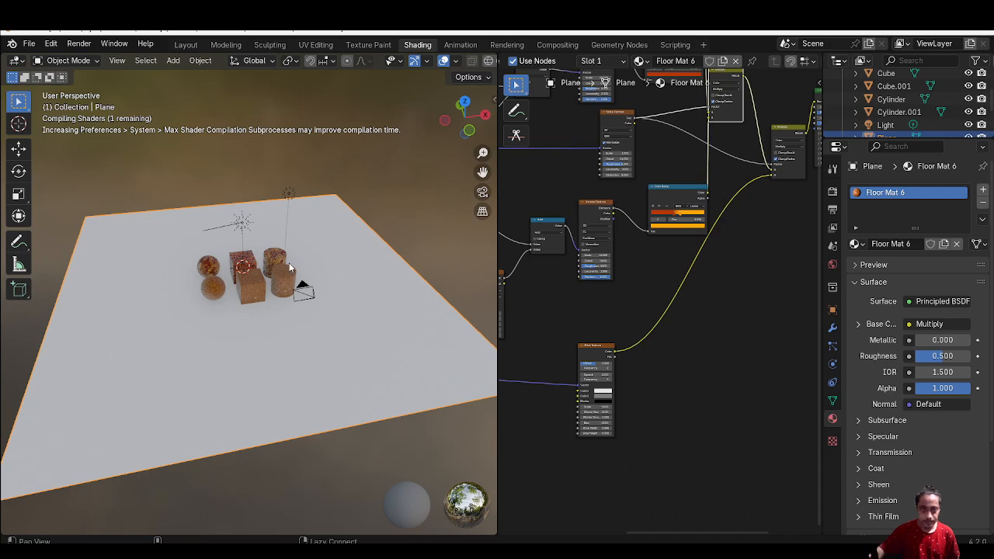
pyautogui.moveTo(310, 186)
pyautogui.mouseDown(button='middle')
pyautogui.moveTo(290, 330)
pyautogui.moveTo(316, 281)
pyautogui.moveTo(293, 266)
pyautogui.moveTo(232, 264)
pyautogui.moveTo(190, 287)
pyautogui.moveTo(244, 292)
pyautogui.moveTo(174, 286)
pyautogui.moveTo(202, 266)
pyautogui.moveTo(171, 331)
pyautogui.moveTo(247, 315)
pyautogui.moveTo(301, 333)
pyautogui.moveTo(333, 304)
pyautogui.moveTo(284, 309)
pyautogui.mouseUp(button='middle')
pyautogui.moveTo(752, 302); pyautogui.dragTo(820, 290, button='middle')
pyautogui.moveTo(501, 290); pyautogui.dragTo(575, 275, button='middle')
pyautogui.moveTo(634, 327); pyautogui.dragTo(696, 305, button='middle')
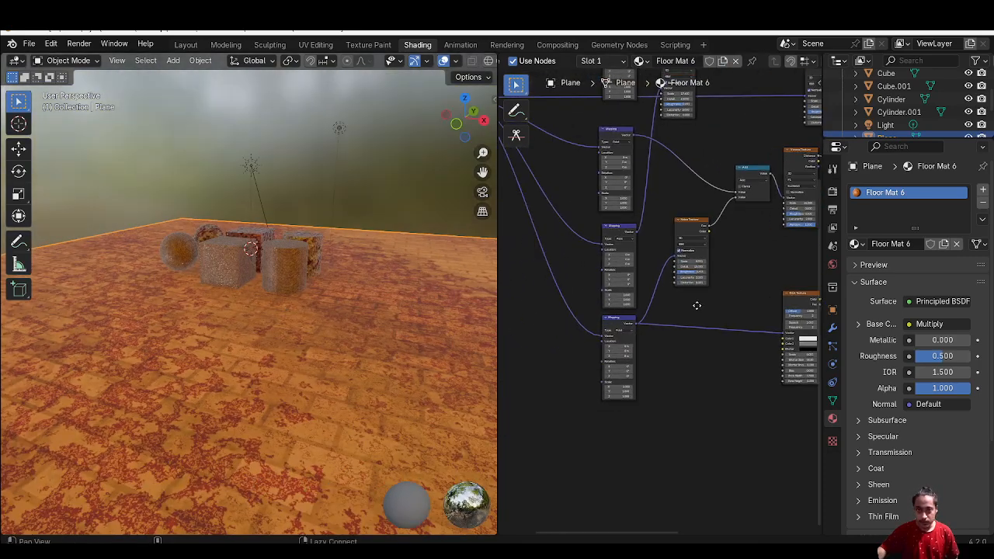
pyautogui.moveTo(597, 306); pyautogui.dragTo(728, 374, button='middle')
pyautogui.moveTo(666, 223); pyautogui.dragTo(601, 230, button='middle')
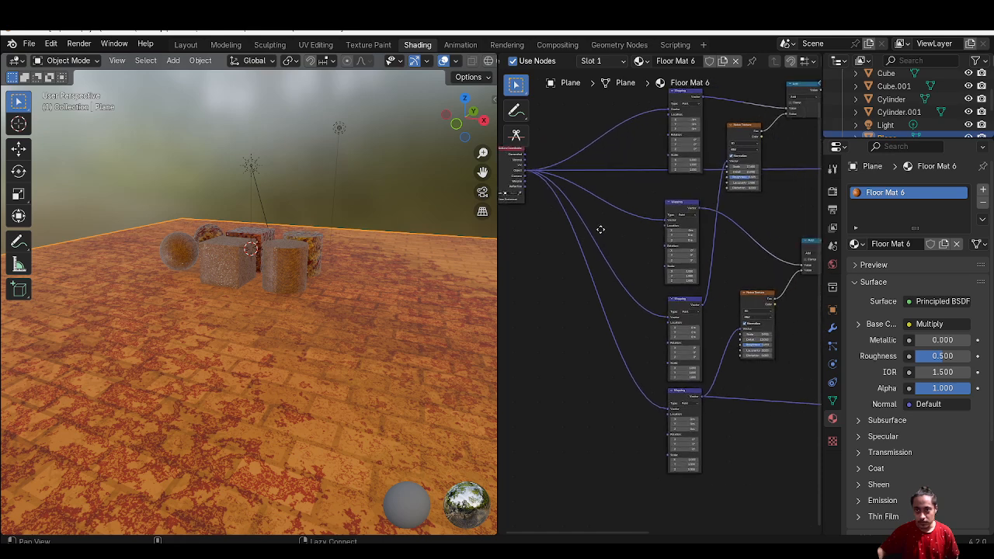
pyautogui.moveTo(632, 111); pyautogui.dragTo(683, 426)
pyautogui.press('g')
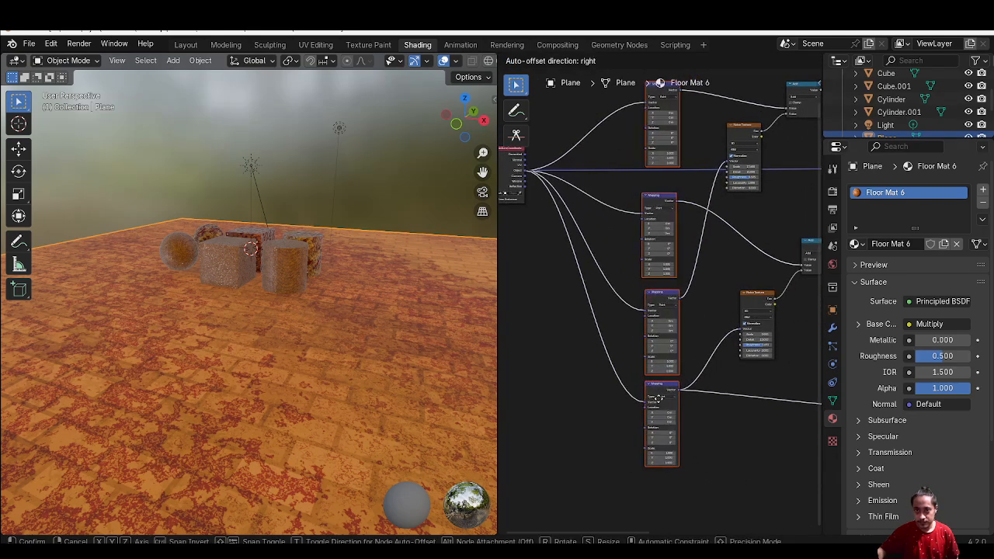
pyautogui.click(659, 399)
# - Move the Texture Coordinate node further away from the Mapping nodes to open up space between them
pyautogui.moveTo(575, 414); pyautogui.dragTo(637, 431, button='middle')
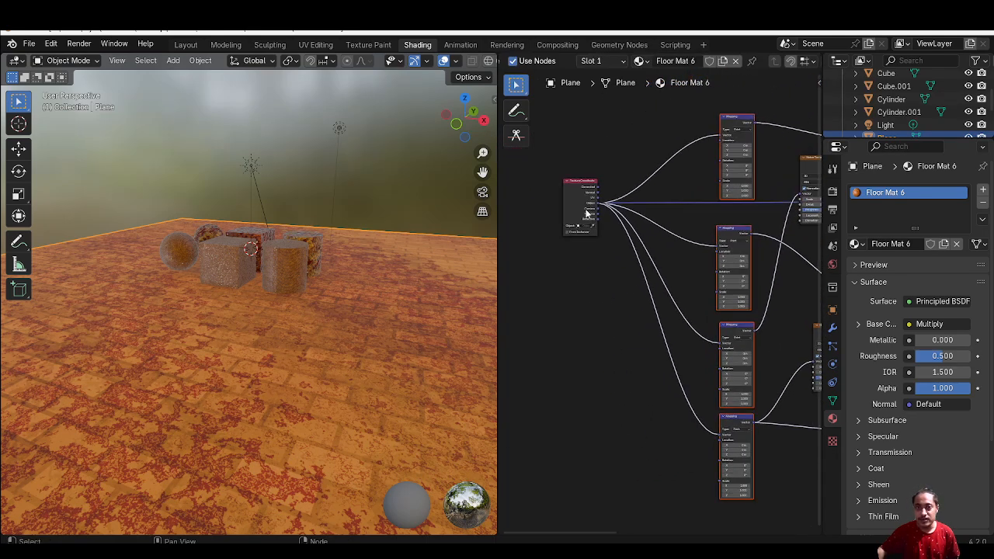
pyautogui.moveTo(587, 214); pyautogui.dragTo(504, 215)
pyautogui.moveTo(632, 255); pyautogui.dragTo(592, 255, button='middle')
pyautogui.moveTo(697, 336); pyautogui.dragTo(759, 330, button='middle')
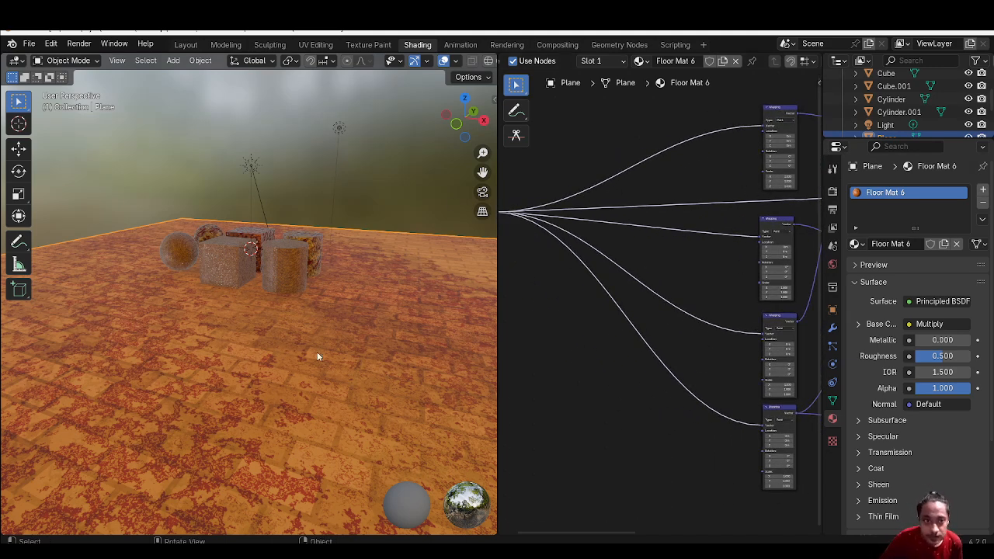
# - Switch the Plane's material to Floor Texture 4 and examine its Floor and Multiply vector nodes
pyautogui.click(641, 62)
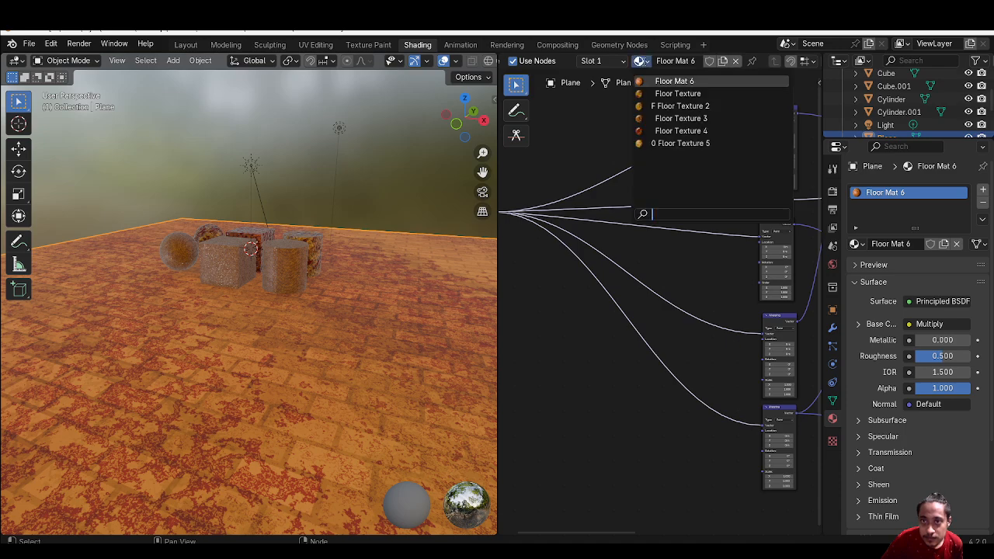
pyautogui.click(680, 130)
pyautogui.keyDown('alt'); pyautogui.moveTo(689, 377); pyautogui.dragTo(691, 355); pyautogui.keyUp('alt')
pyautogui.keyDown('ctrl'); pyautogui.scroll(-2, 650, 399); pyautogui.keyUp('ctrl')
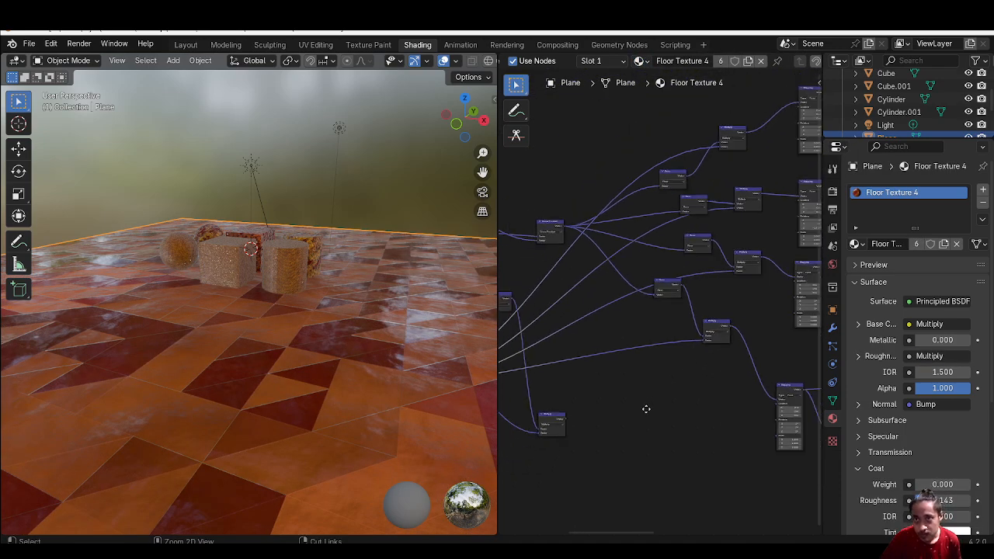
pyautogui.keyDown('alt'); pyautogui.moveTo(678, 405); pyautogui.dragTo(628, 406); pyautogui.keyUp('alt')
pyautogui.keyDown('ctrl'); pyautogui.scroll(4, 667, 306); pyautogui.keyUp('ctrl')
pyautogui.keyDown('alt'); pyautogui.moveTo(686, 221); pyautogui.dragTo(747, 279); pyautogui.keyUp('alt')
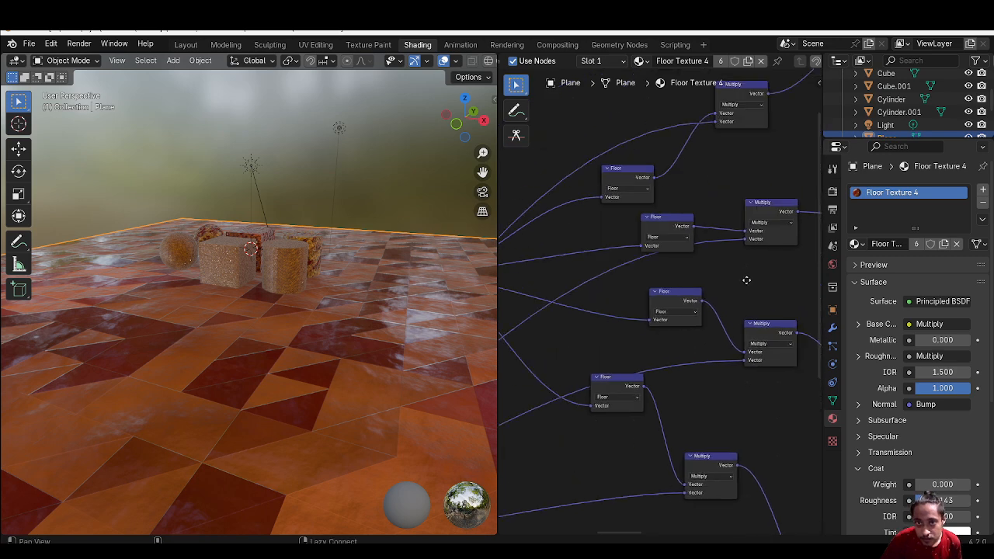
# - Examine the Value nodes and the two chained Multiply nodes at the start of the Floor Texture 4 network
pyautogui.keyDown('alt'); pyautogui.moveTo(627, 191); pyautogui.dragTo(785, 116); pyautogui.keyUp('alt')
pyautogui.scroll(-4, 687, 264)
pyautogui.keyDown('alt'); pyautogui.moveTo(655, 295); pyautogui.dragTo(728, 266); pyautogui.keyUp('alt')
pyautogui.keyDown('alt'); pyautogui.moveTo(632, 288); pyautogui.dragTo(643, 319); pyautogui.keyUp('alt')
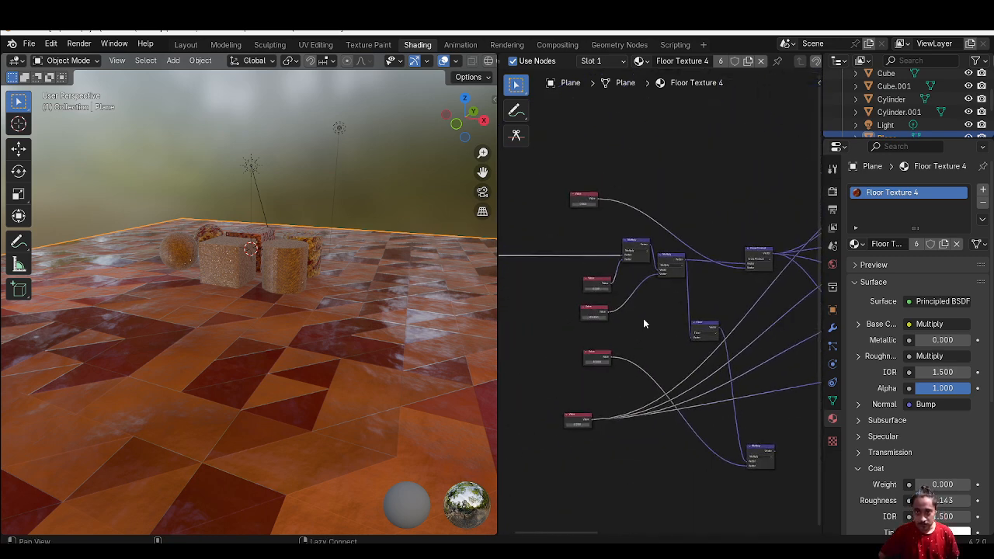
pyautogui.moveTo(512, 229); pyautogui.dragTo(538, 258)
pyautogui.keyDown('alt'); pyautogui.moveTo(605, 255); pyautogui.dragTo(574, 266); pyautogui.keyUp('alt')
pyautogui.scroll(-4, 613, 272)
pyautogui.keyDown('alt'); pyautogui.moveTo(621, 324); pyautogui.dragTo(671, 322); pyautogui.keyUp('alt')
pyautogui.scroll(6, 643, 339)
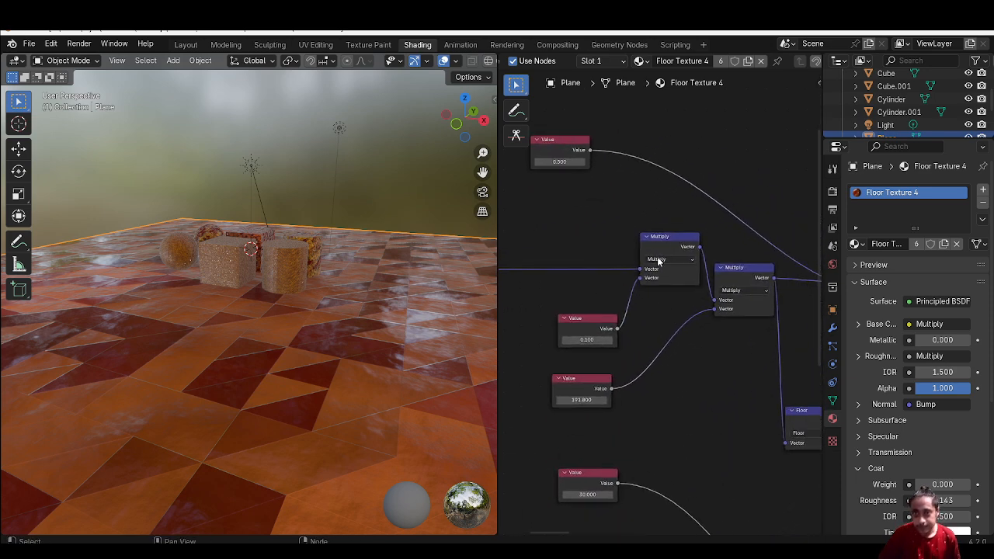
# - Spread the two chained vector Multiply nodes apart so the links between them are readable
pyautogui.moveTo(625, 218); pyautogui.dragTo(755, 299)
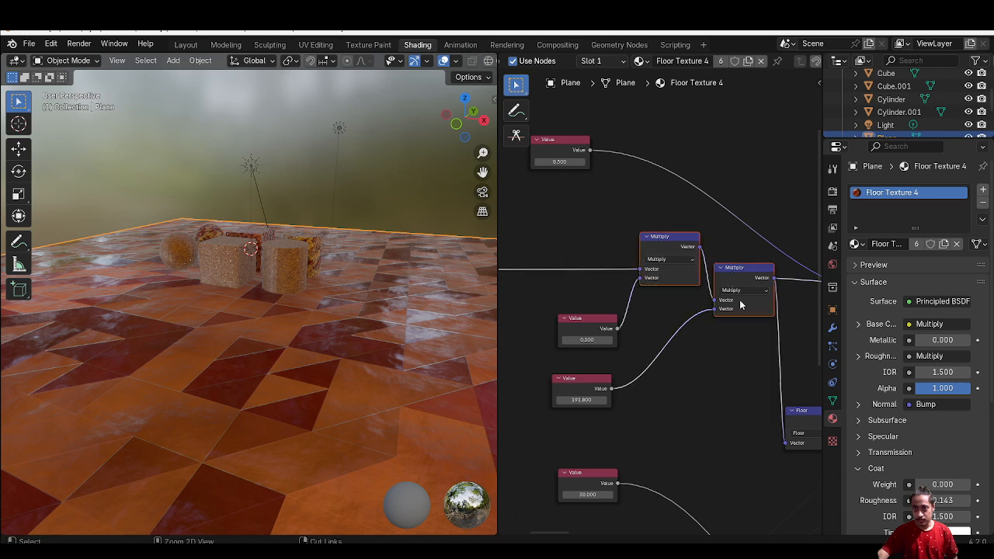
pyautogui.moveTo(754, 300); pyautogui.dragTo(568, 219, button='middle')
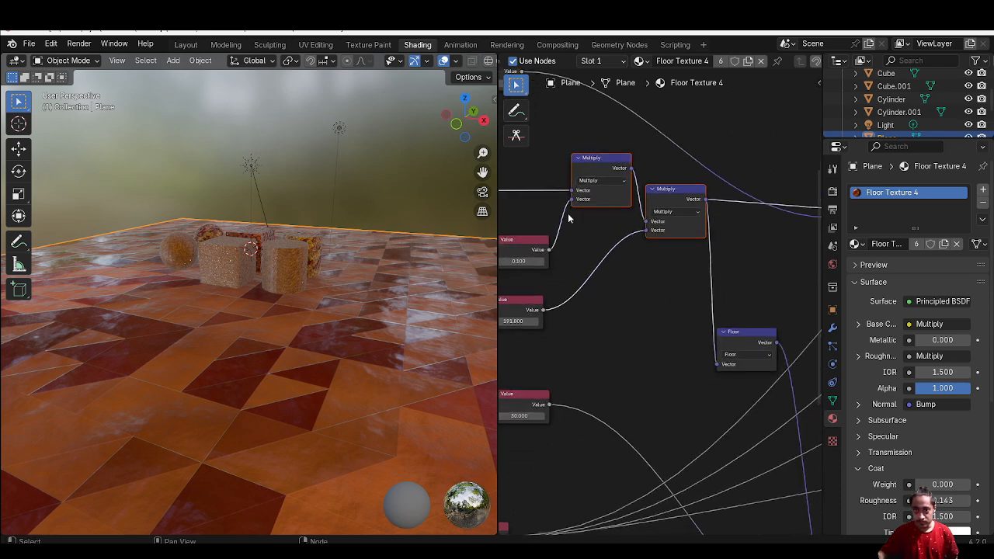
pyautogui.click(683, 200)
pyautogui.moveTo(718, 308); pyautogui.dragTo(701, 247, button='middle')
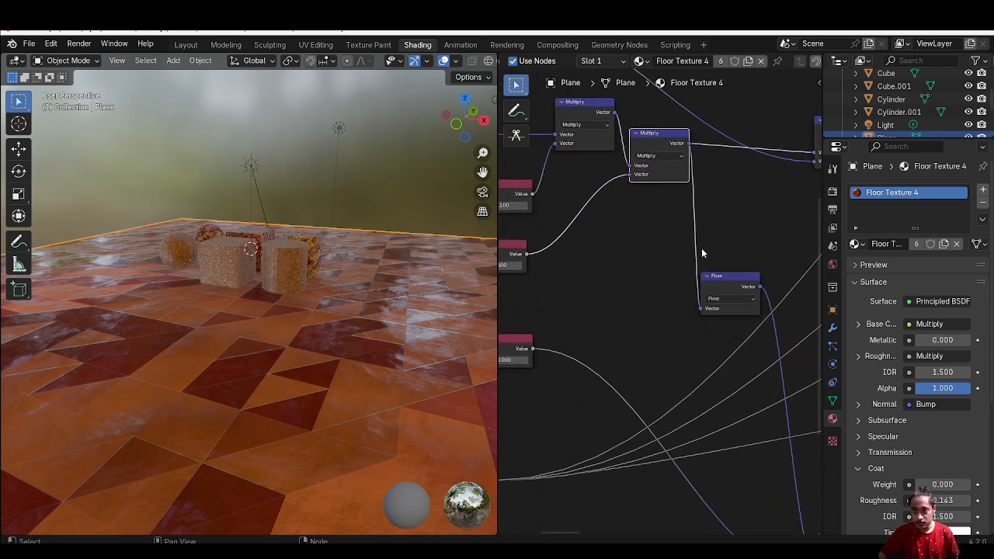
pyautogui.moveTo(651, 141); pyautogui.dragTo(676, 172)
pyautogui.moveTo(594, 147); pyautogui.dragTo(551, 153)
pyautogui.moveTo(551, 153); pyautogui.dragTo(651, 153, button='middle')
pyautogui.moveTo(707, 275); pyautogui.dragTo(608, 235, button='middle')
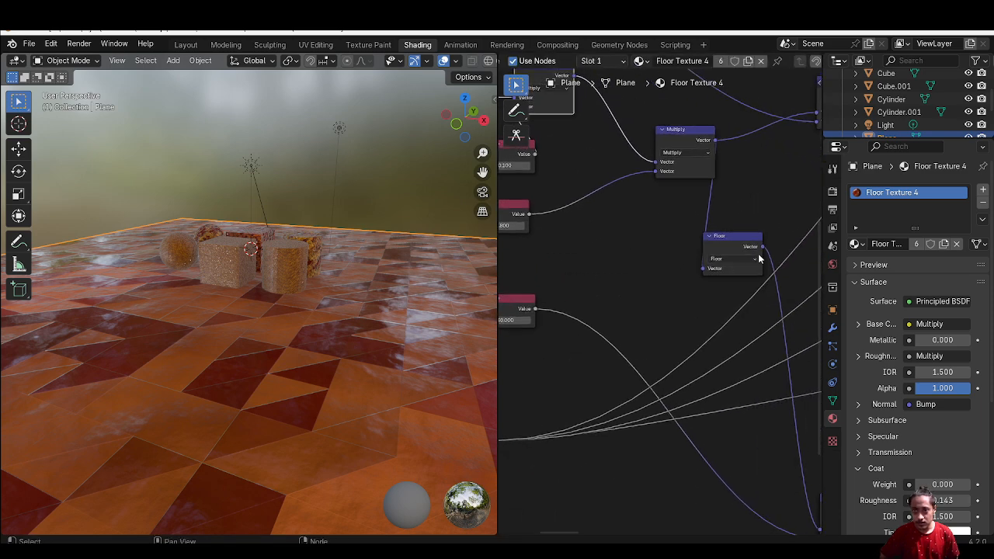
# - Shift the Floor node after the second chained Multiply aside and move the Cross Product node slightly lower
pyautogui.moveTo(715, 227)
pyautogui.keyDown('alt'); pyautogui.mouseDown()
pyautogui.moveTo(661, 215)
pyautogui.moveTo(684, 228)
pyautogui.moveTo(716, 225)
pyautogui.mouseUp(); pyautogui.keyUp('alt')
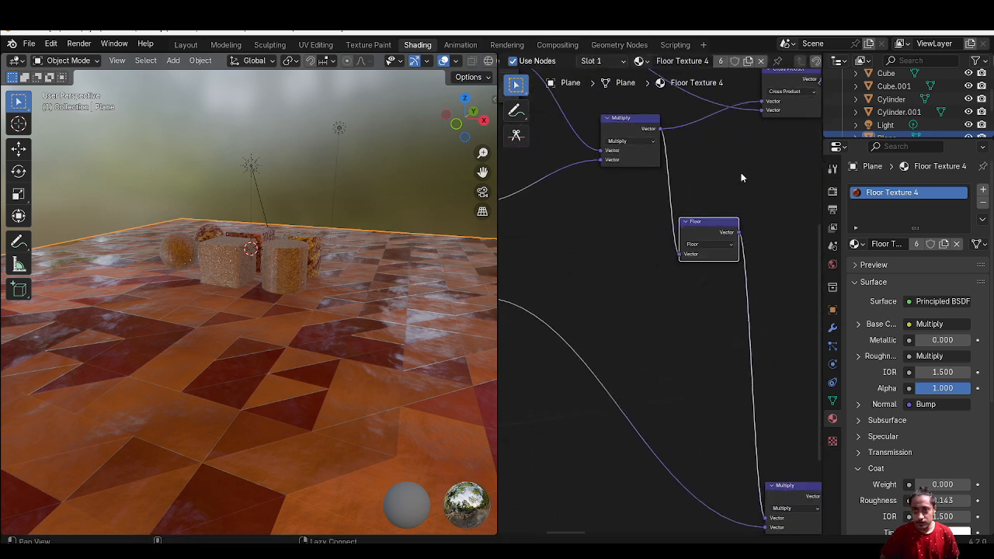
pyautogui.keyDown('alt'); pyautogui.moveTo(741, 163); pyautogui.dragTo(644, 366); pyautogui.keyUp('alt')
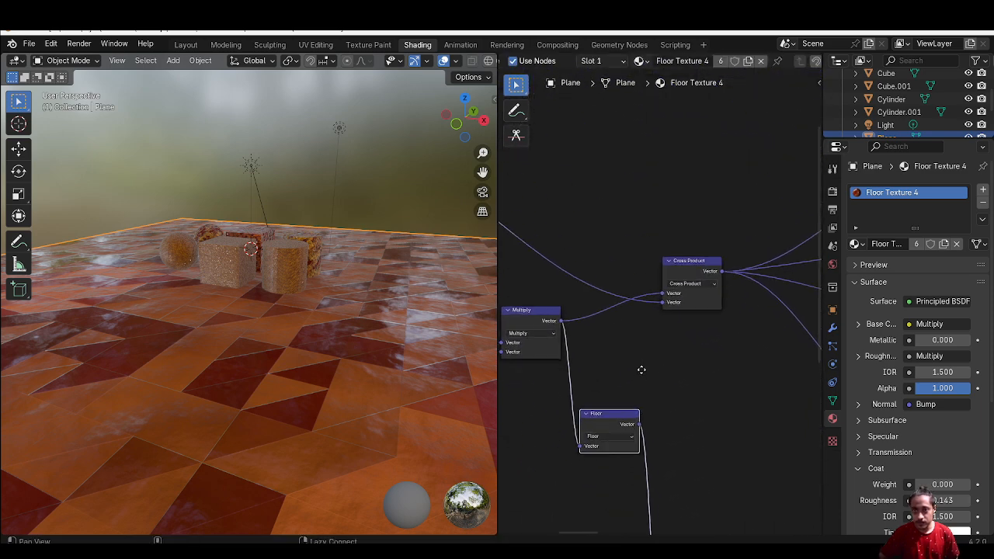
pyautogui.click(687, 272)
pyautogui.keyDown('alt'); pyautogui.moveTo(773, 288); pyautogui.dragTo(610, 368); pyautogui.keyUp('alt')
pyautogui.scroll(-5, 674, 311)
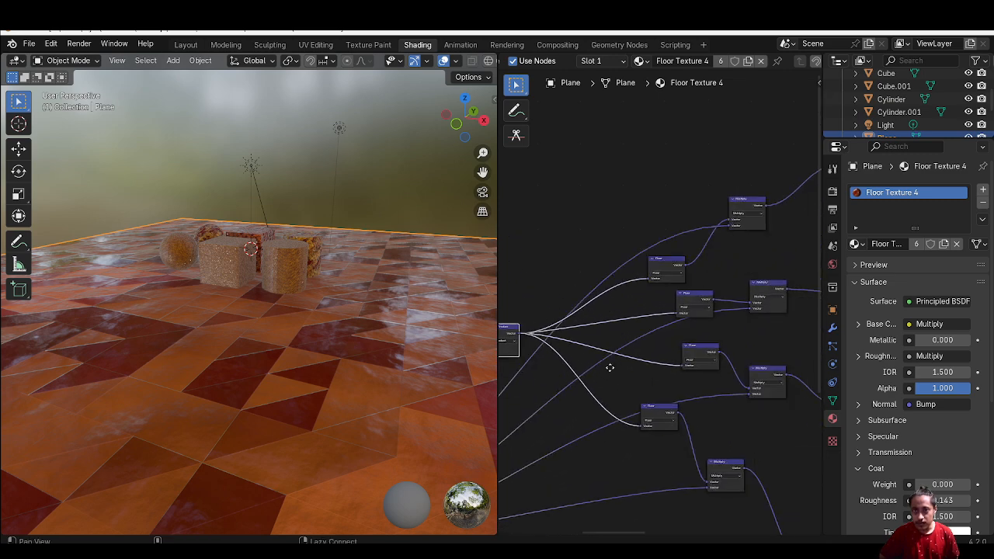
pyautogui.keyDown('alt'); pyautogui.moveTo(644, 329); pyautogui.dragTo(684, 332); pyautogui.keyUp('alt')
pyautogui.moveTo(568, 307)
pyautogui.mouseDown()
pyautogui.moveTo(553, 252)
pyautogui.moveTo(563, 326)
pyautogui.mouseUp()
# - Shift the third Floor node fed by the Cross Product further away from its Multiply node
pyautogui.keyDown('alt'); pyautogui.moveTo(737, 276); pyautogui.dragTo(603, 282); pyautogui.keyUp('alt')
pyautogui.scroll(4, 603, 282)
pyautogui.keyDown('alt'); pyautogui.moveTo(670, 252); pyautogui.dragTo(650, 244); pyautogui.keyUp('alt')
pyautogui.keyDown('alt'); pyautogui.moveTo(581, 235); pyautogui.dragTo(650, 197); pyautogui.keyUp('alt')
pyautogui.keyDown('alt'); pyautogui.moveTo(669, 263); pyautogui.dragTo(771, 230); pyautogui.keyUp('alt')
pyautogui.keyDown('ctrl'); pyautogui.keyDown('alt'); pyautogui.moveTo(698, 303); pyautogui.dragTo(690, 274); pyautogui.keyUp('alt'); pyautogui.keyUp('ctrl')
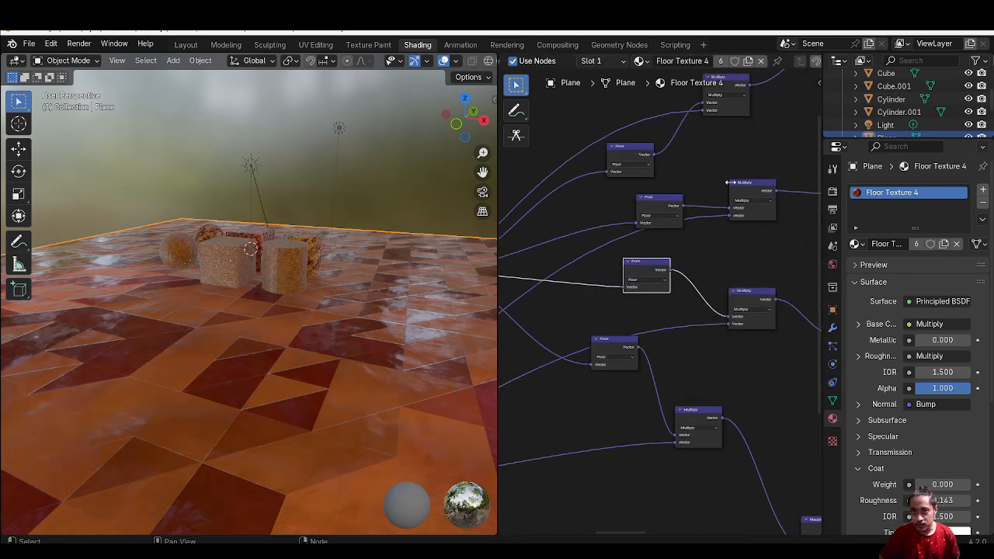
pyautogui.keyDown('alt'); pyautogui.moveTo(733, 132); pyautogui.dragTo(721, 210); pyautogui.keyUp('alt')
# - Nudge the uppermost Floor node and move the Cross Product node higher in the graph
pyautogui.moveTo(610, 231); pyautogui.dragTo(570, 157)
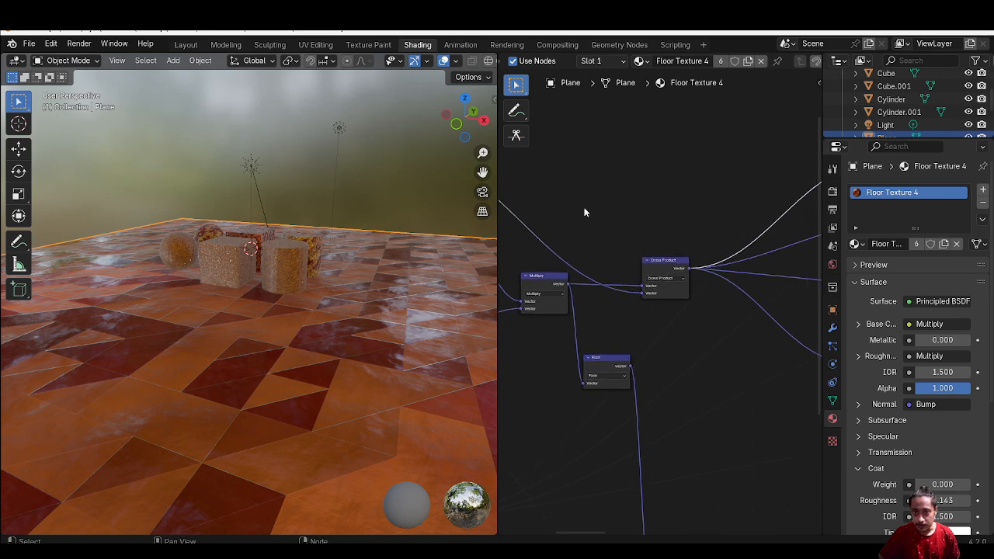
pyautogui.moveTo(654, 260); pyautogui.dragTo(663, 212)
pyautogui.keyDown('alt'); pyautogui.moveTo(618, 331); pyautogui.dragTo(741, 307); pyautogui.keyUp('alt')
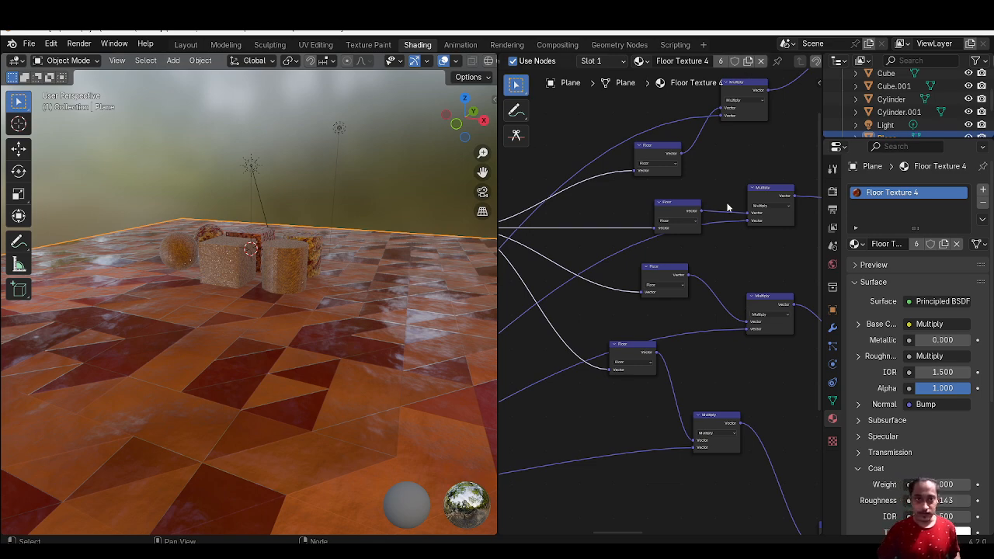
# - Switch the Plane's material back to Floor Mat 6 and open the node search in the empty graph area
pyautogui.click(639, 61)
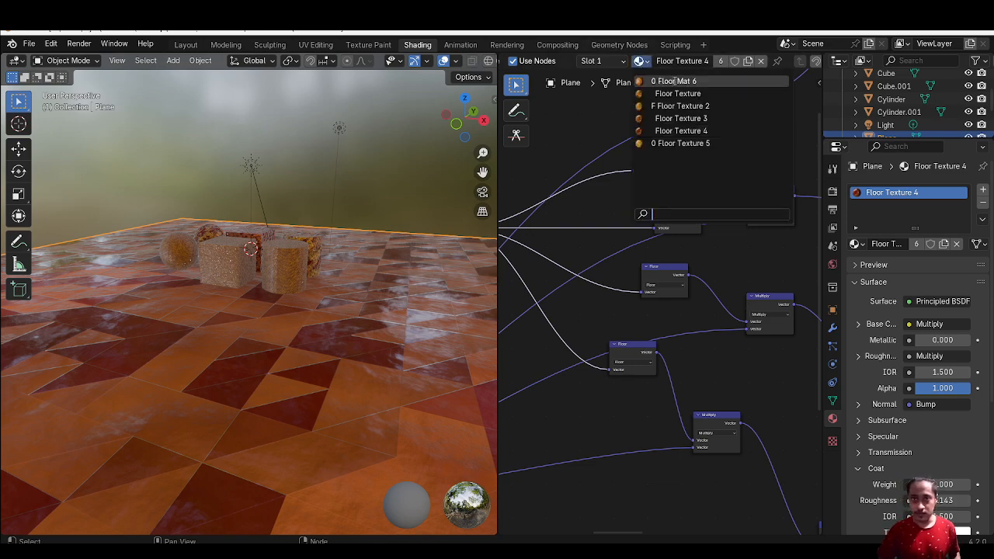
pyautogui.click(673, 82)
pyautogui.keyDown('alt'); pyautogui.moveTo(251, 354); pyautogui.dragTo(299, 375); pyautogui.keyUp('alt')
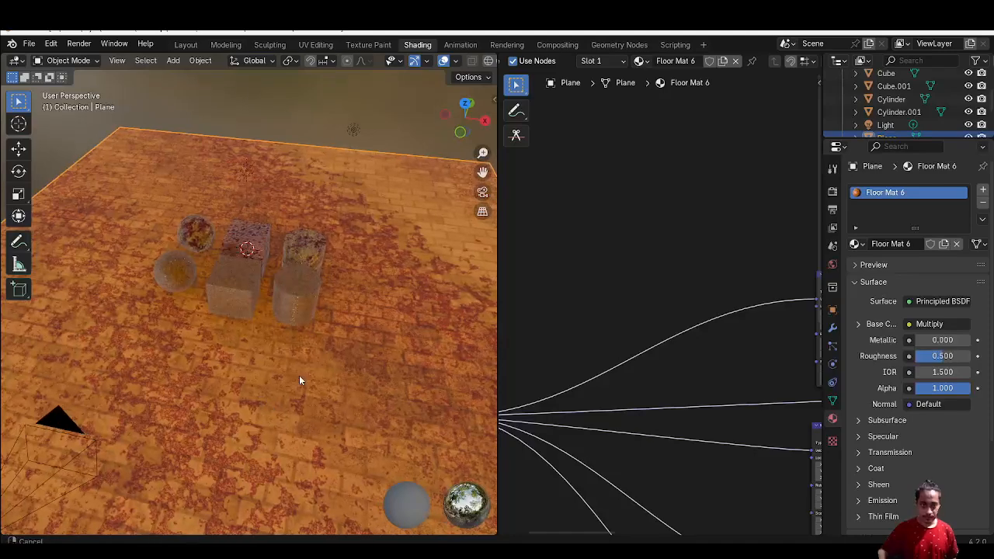
pyautogui.scroll(-2, 299, 374)
pyautogui.keyDown('alt'); pyautogui.moveTo(625, 347); pyautogui.dragTo(637, 295); pyautogui.keyUp('alt')
pyautogui.hotkey('shift', 'a')
pyautogui.click(625, 254)
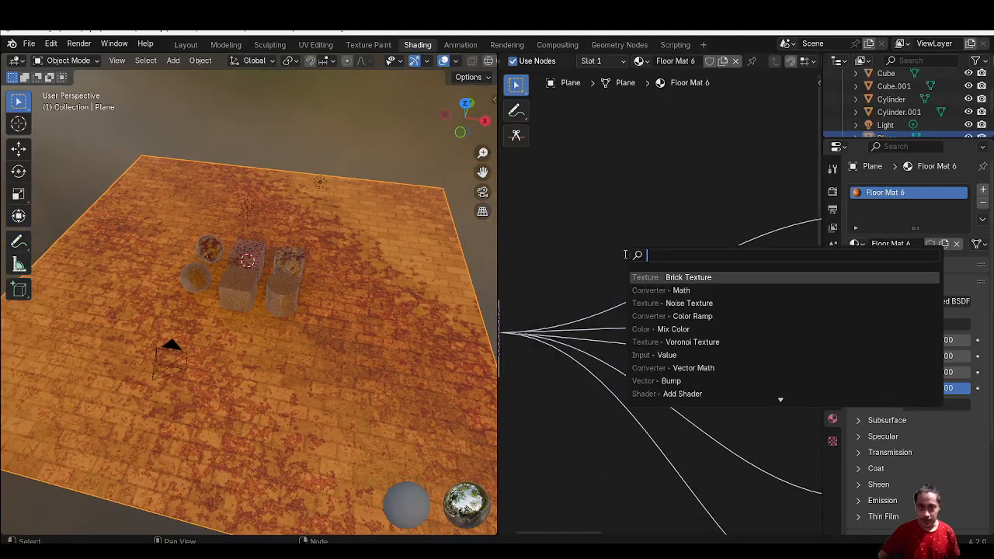
pyautogui.write('mul')
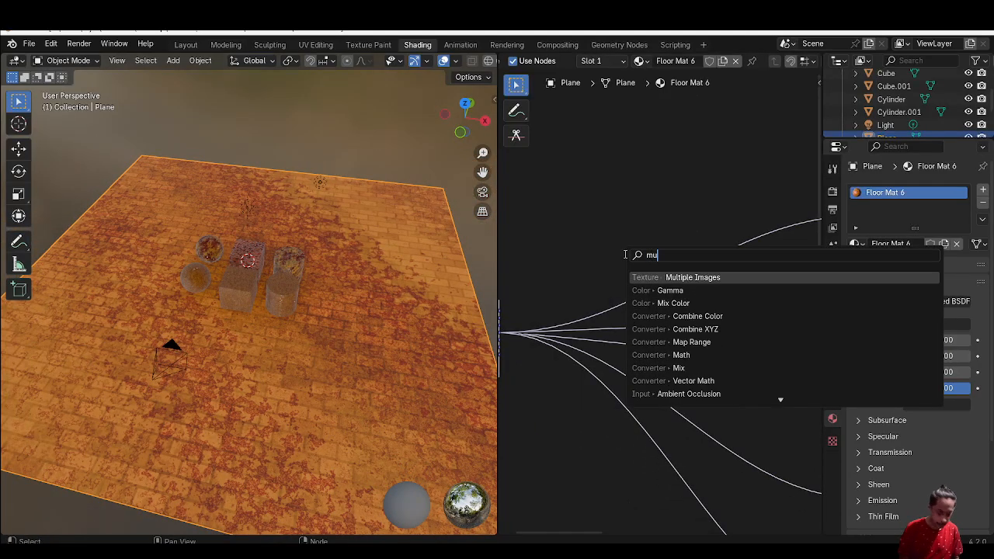
pyautogui.press('BackSpace')
pyautogui.press('BackSpace')
pyautogui.press('BackSpace')
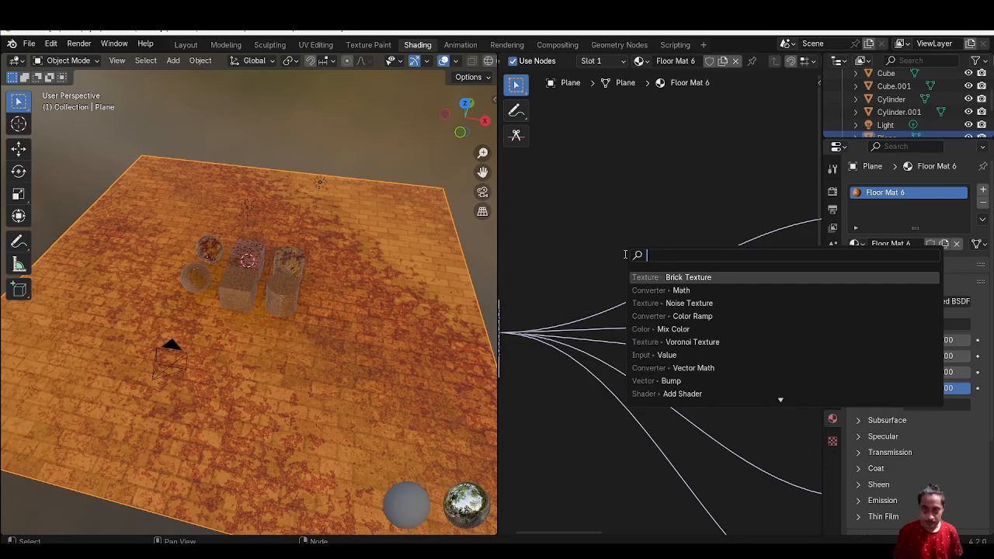
# - Add a Vector Math node above the Texture Coordinate links and set its operation to Multiply
pyautogui.write('vec')
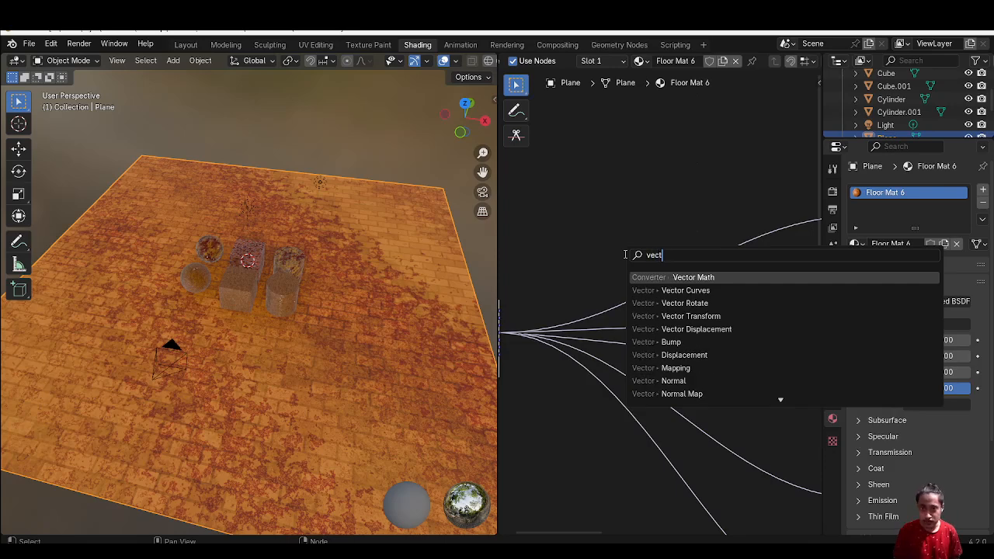
pyautogui.write('t')
pyautogui.press('Return')
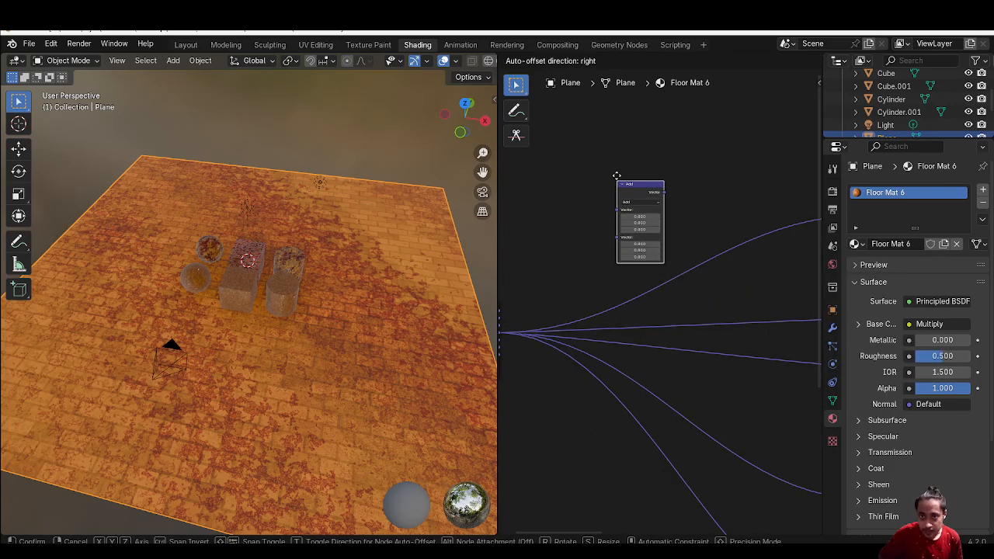
pyautogui.click(618, 179)
pyautogui.click(636, 199)
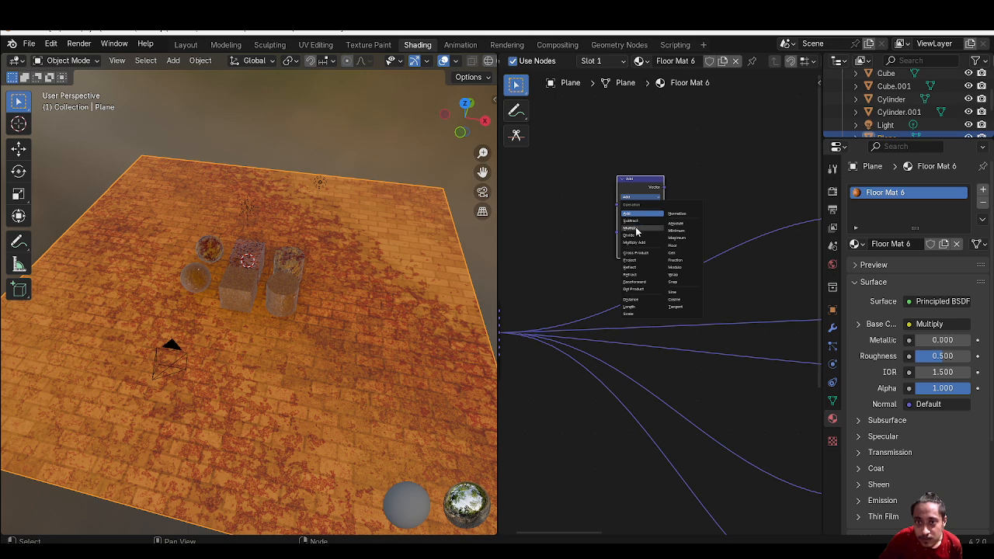
pyautogui.click(635, 229)
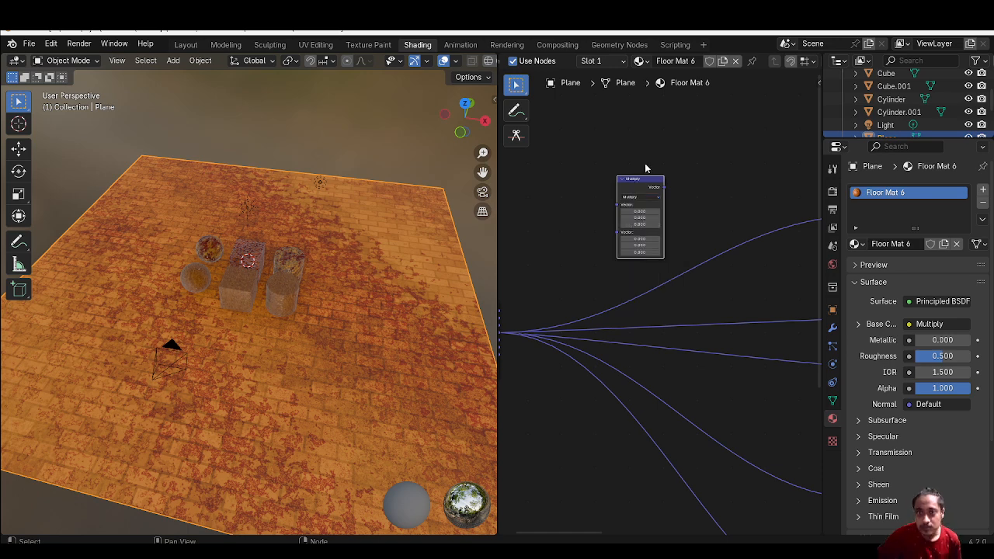
# - Reposition the new vector Multiply node slightly within the free space between the Texture Coordinate and Mapping nodes
pyautogui.keyDown('ctrl'); pyautogui.moveTo(644, 280); pyautogui.dragTo(685, 248, button='middle'); pyautogui.keyUp('ctrl')
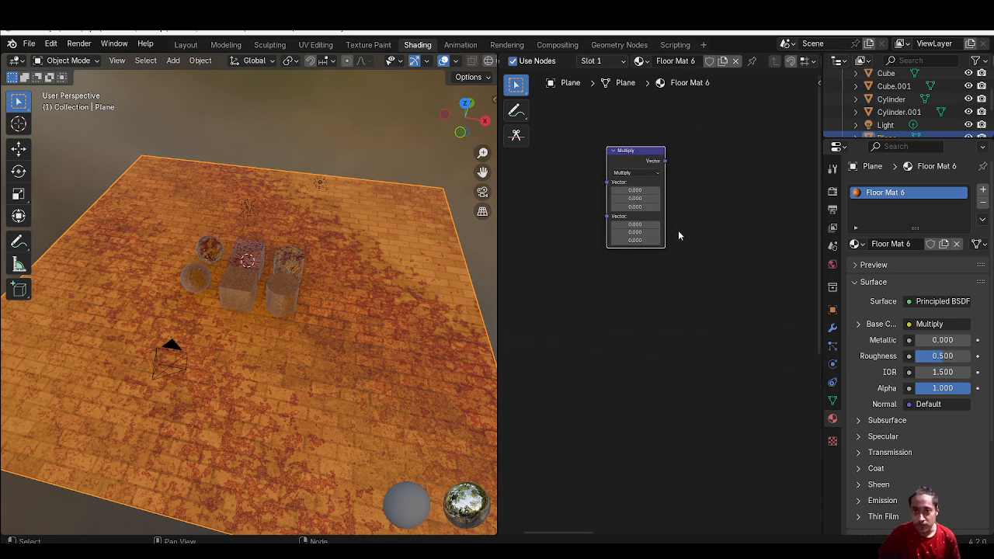
pyautogui.moveTo(634, 158)
pyautogui.mouseDown()
pyautogui.moveTo(642, 199)
pyautogui.moveTo(622, 148)
pyautogui.mouseUp()
pyautogui.scroll(-2, 649, 308)
pyautogui.keyDown('alt'); pyautogui.moveTo(607, 368); pyautogui.dragTo(582, 328); pyautogui.keyUp('alt')
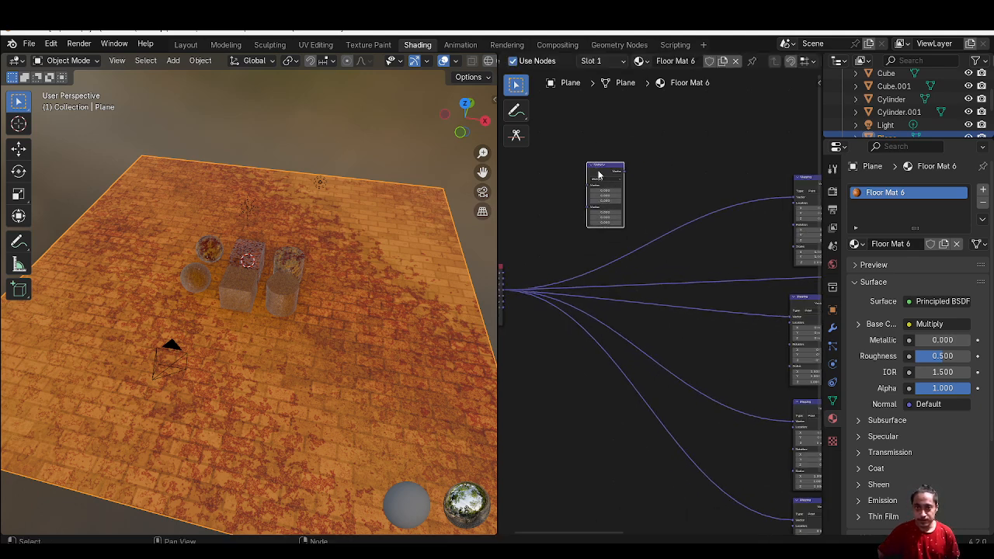
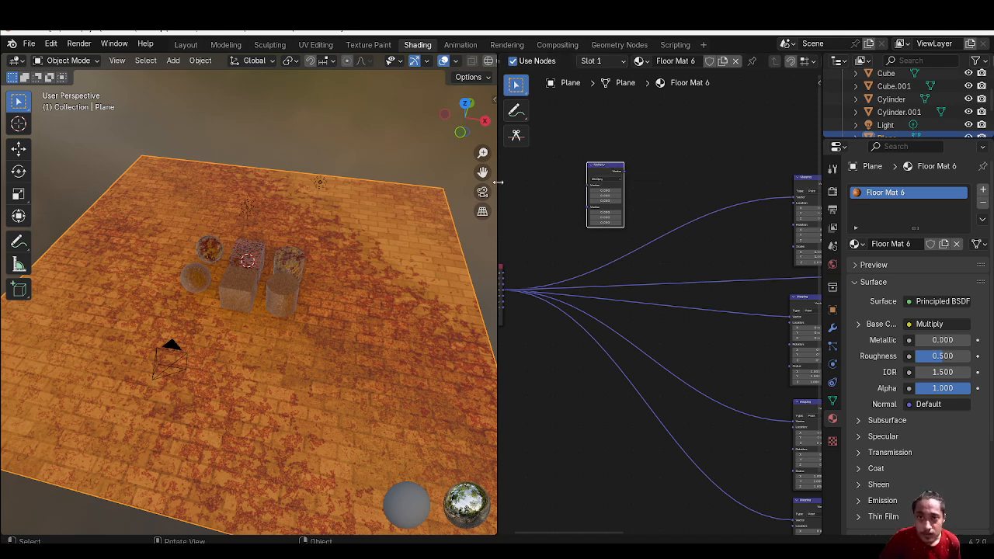
# - Switch the Plane to Floor Texture 4 again to consult its node setup
pyautogui.click(636, 60)
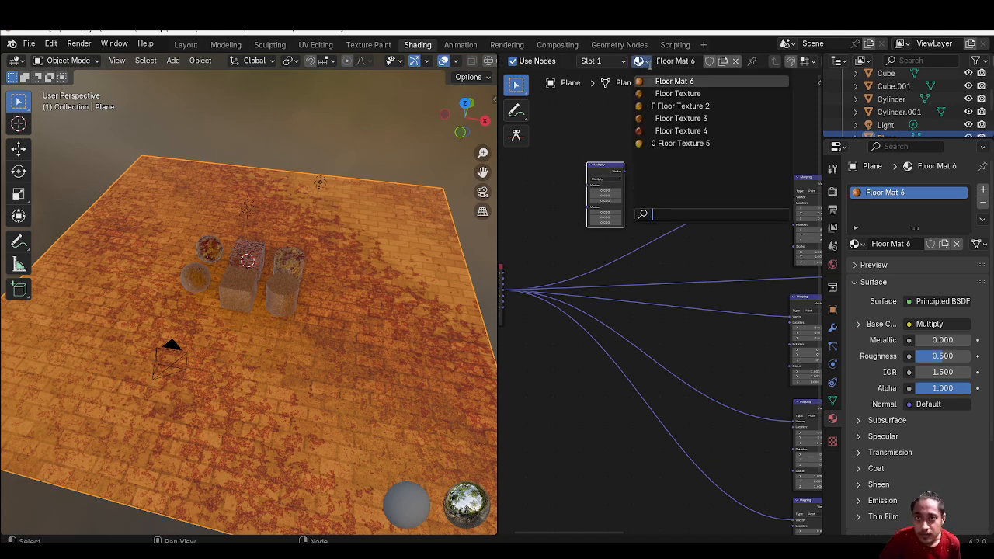
pyautogui.click(673, 130)
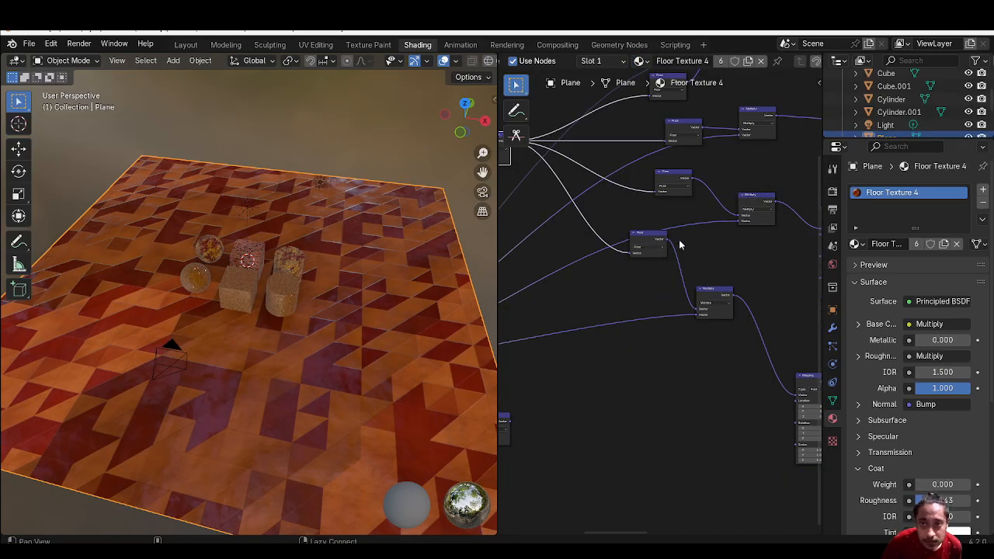
# - Switch the Plane's material back to Floor Mat 6 and cut all links between the Texture Coordinate and Mapping nodes
pyautogui.moveTo(703, 291); pyautogui.dragTo(778, 331, button='middle')
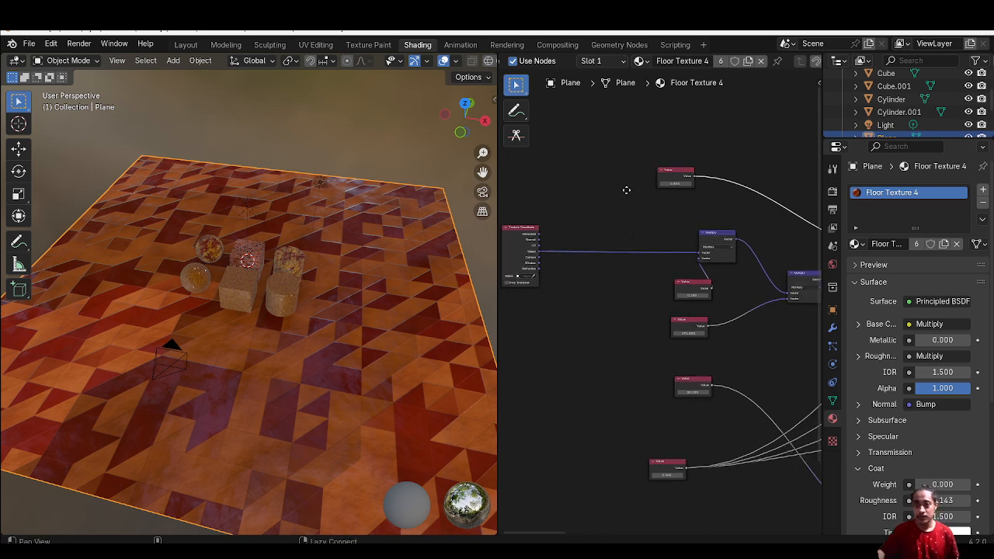
pyautogui.click(638, 61)
pyautogui.click(664, 84)
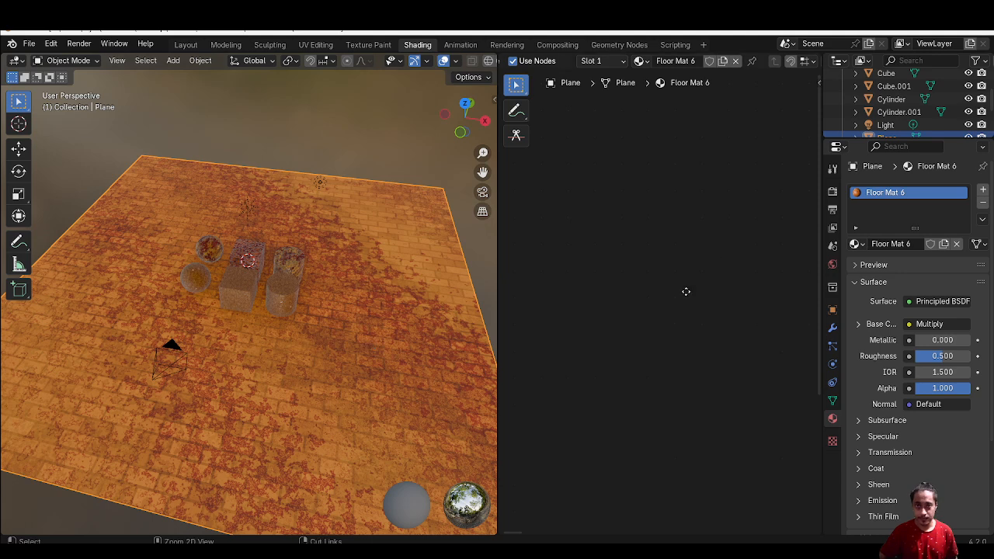
pyautogui.scroll(-5, 657, 305)
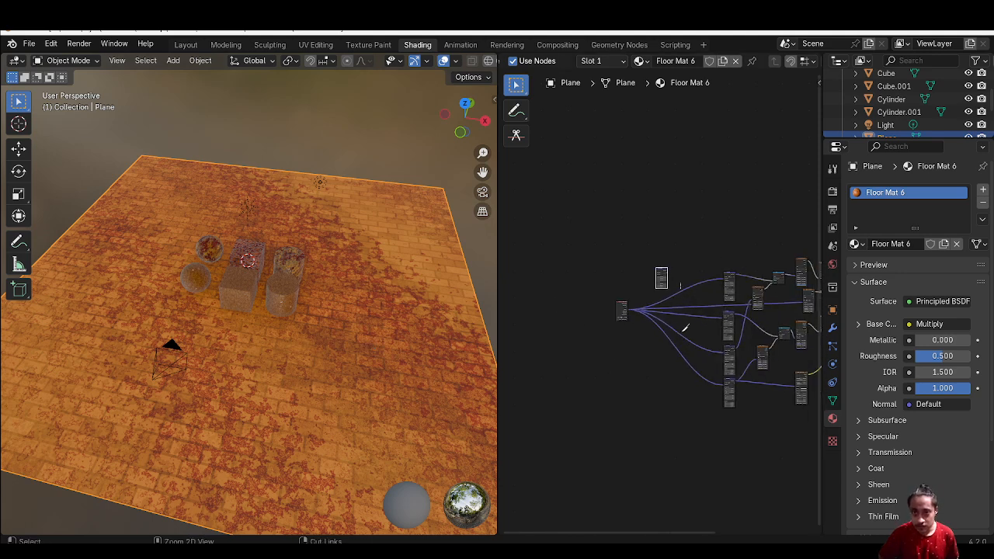
pyautogui.keyDown('ctrl'); pyautogui.moveTo(685, 328); pyautogui.dragTo(687, 405, button='right'); pyautogui.keyUp('ctrl')
pyautogui.scroll(3, 668, 365)
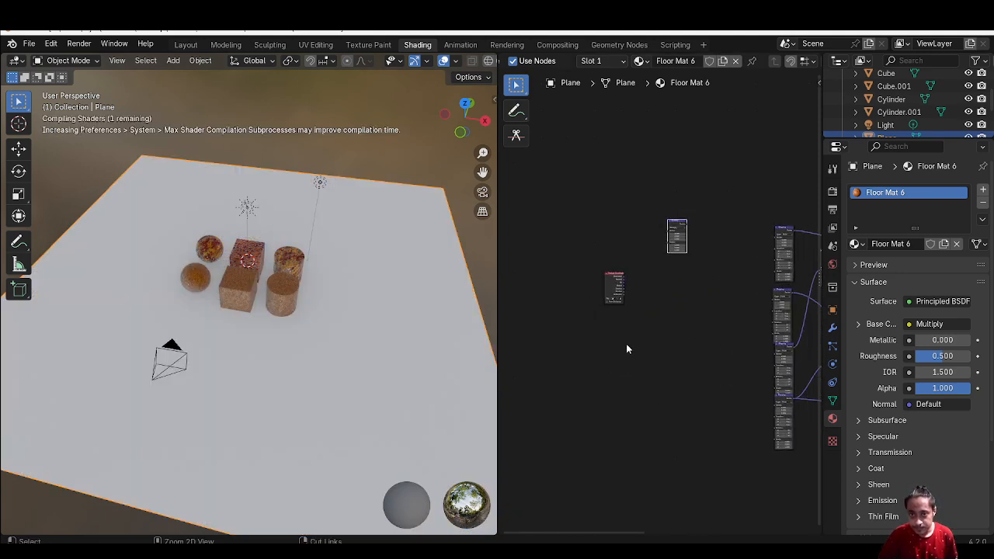
# - Connect the Texture Coordinate node's Object output to the first vector input of the vector Multiply node
pyautogui.scroll(3, 658, 312)
pyautogui.keyDown('alt'); pyautogui.moveTo(652, 312); pyautogui.dragTo(621, 313); pyautogui.keyUp('alt')
pyautogui.scroll(5, 652, 281)
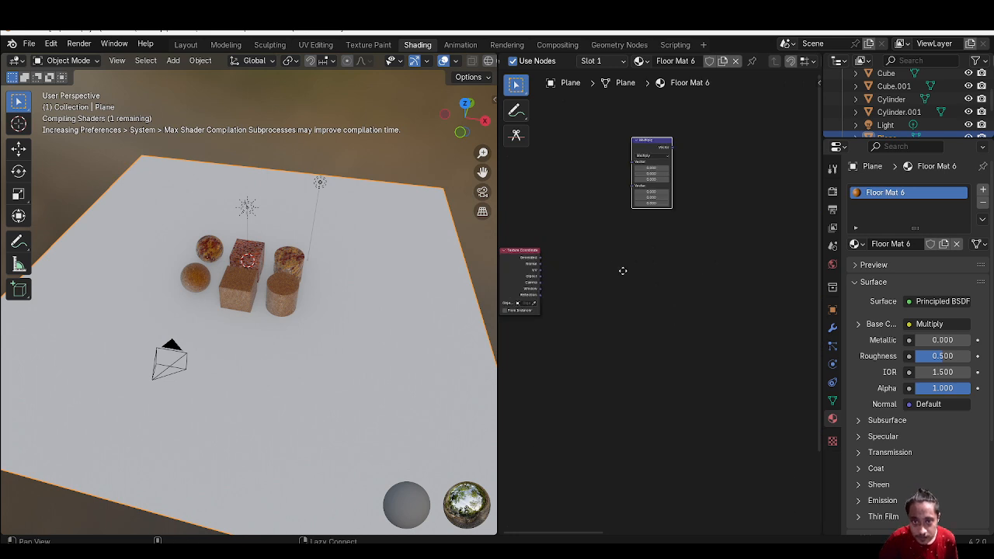
pyautogui.keyDown('alt'); pyautogui.moveTo(623, 270); pyautogui.dragTo(650, 324); pyautogui.keyUp('alt')
pyautogui.moveTo(566, 329); pyautogui.dragTo(611, 296)
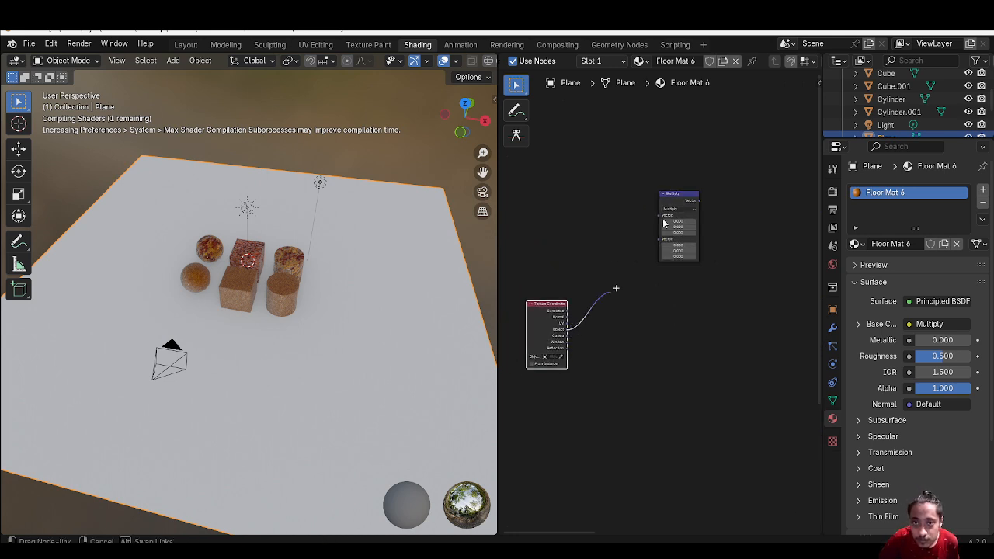
pyautogui.moveTo(658, 211); pyautogui.dragTo(659, 215)
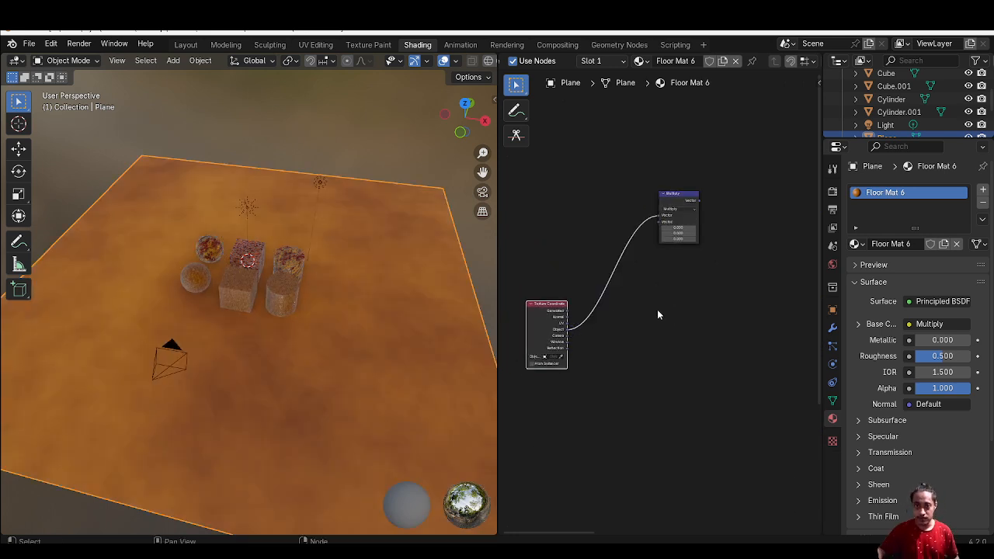
# - Duplicate the vector Multiply node beside the original and feed the original's output into the copy's first vector input
pyautogui.keyDown('alt'); pyautogui.moveTo(657, 309); pyautogui.dragTo(701, 396); pyautogui.keyUp('alt')
pyautogui.hotkey('shift', 'd')
pyautogui.click(728, 384)
# - Add a Value node set to 1.000 above the Texture Coordinate node, linked to the first Multiply's second vector input
pyautogui.moveTo(659, 428); pyautogui.dragTo(701, 404, button='middle')
pyautogui.hotkey('shift', 'a')
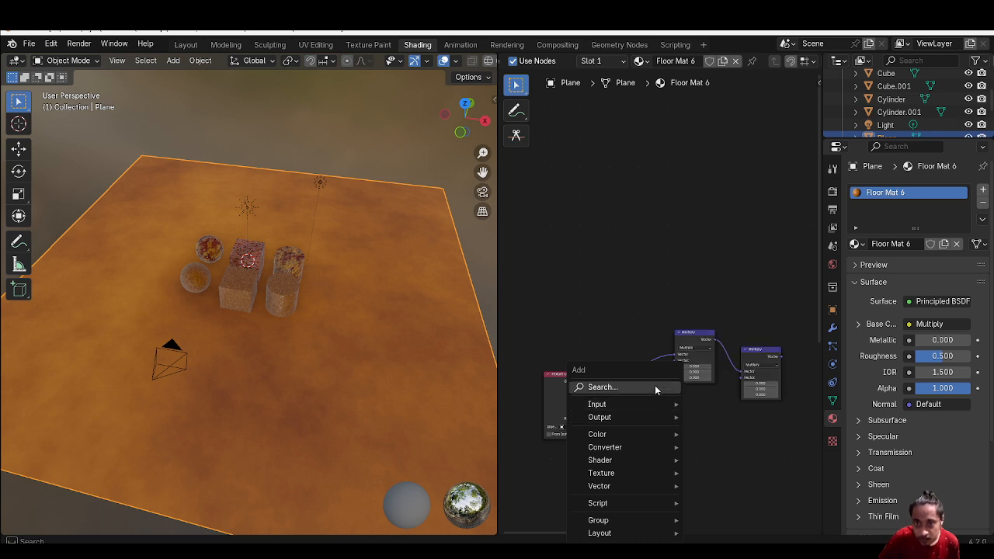
pyautogui.write('ve')
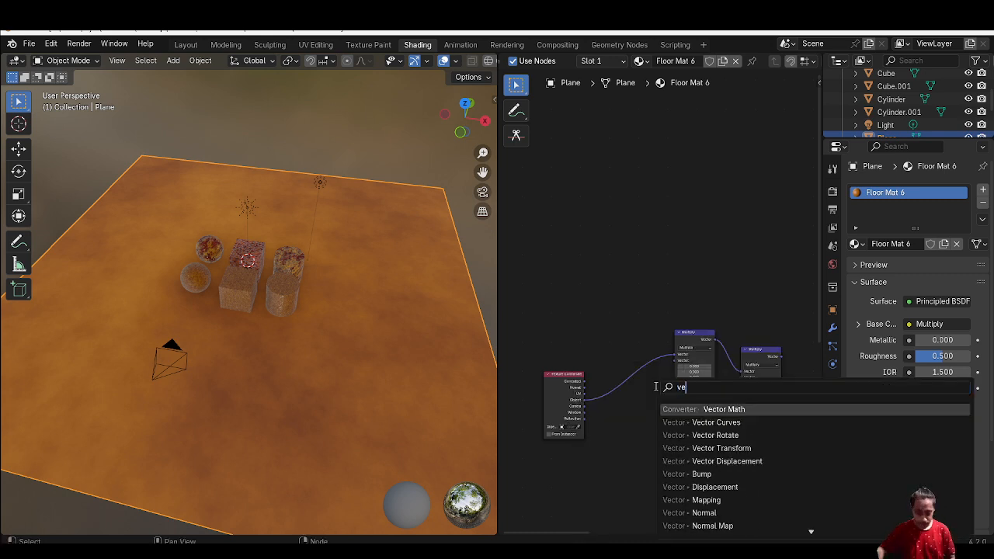
pyautogui.press('BackSpace')
pyautogui.write('alu')
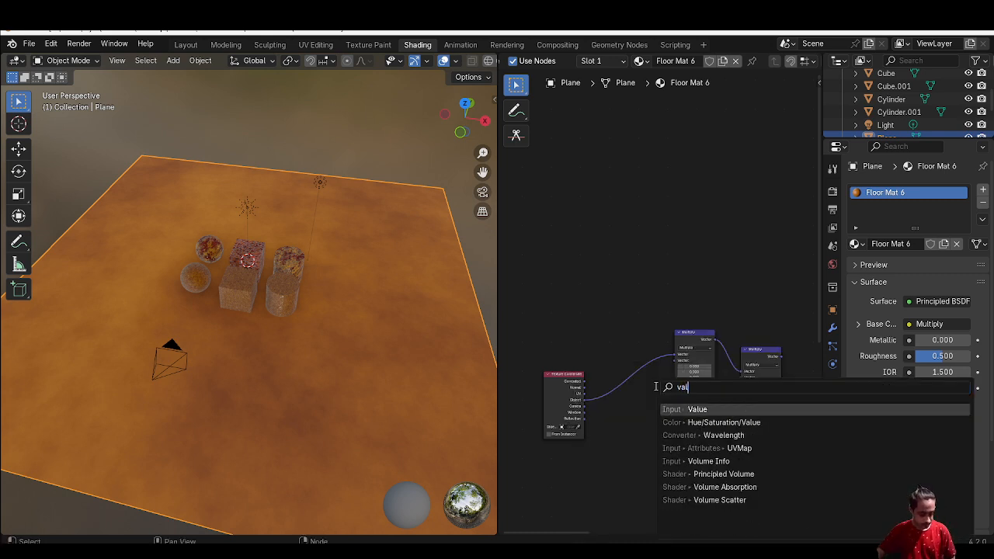
pyautogui.click(714, 410)
pyautogui.click(632, 420)
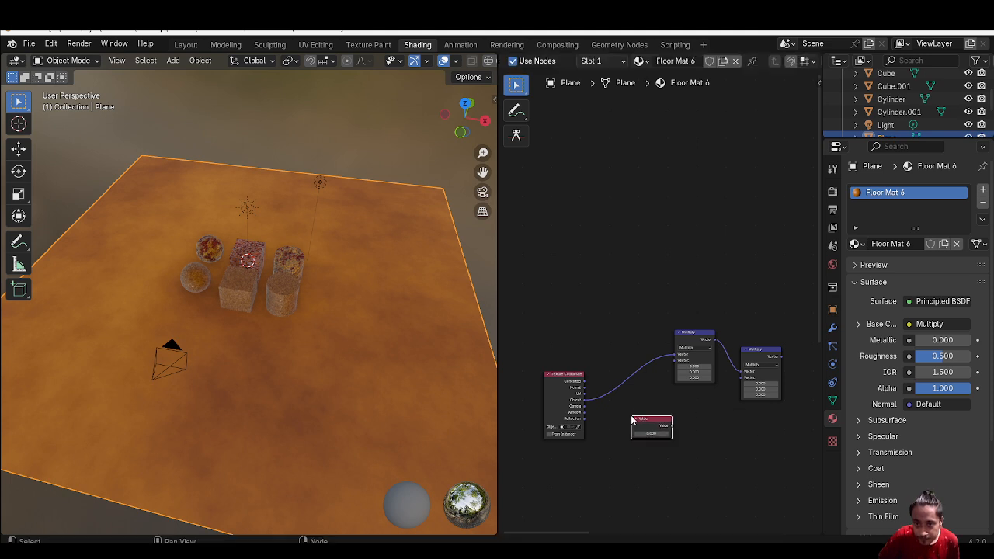
pyautogui.moveTo(671, 426); pyautogui.dragTo(674, 360)
pyautogui.click(652, 426)
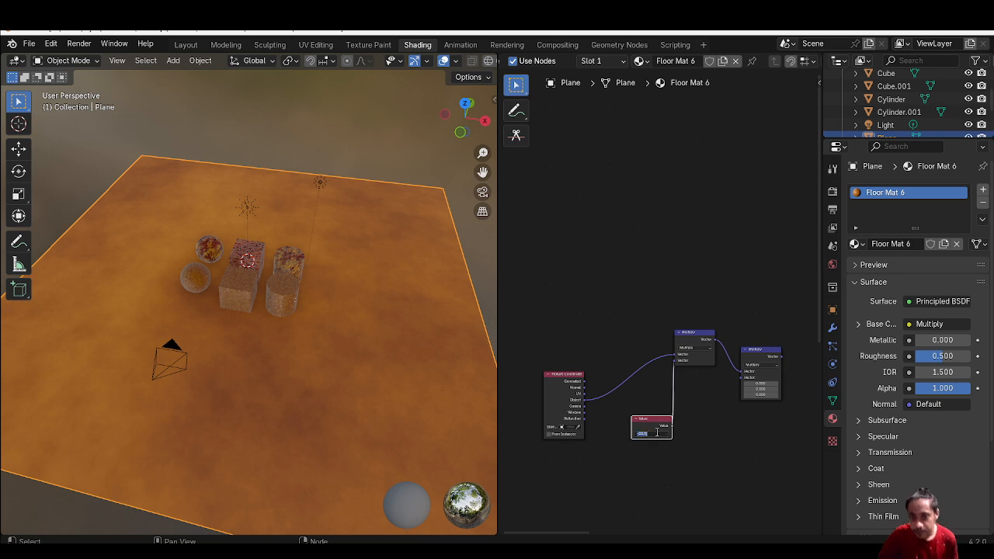
pyautogui.moveTo(649, 426); pyautogui.dragTo(590, 299)
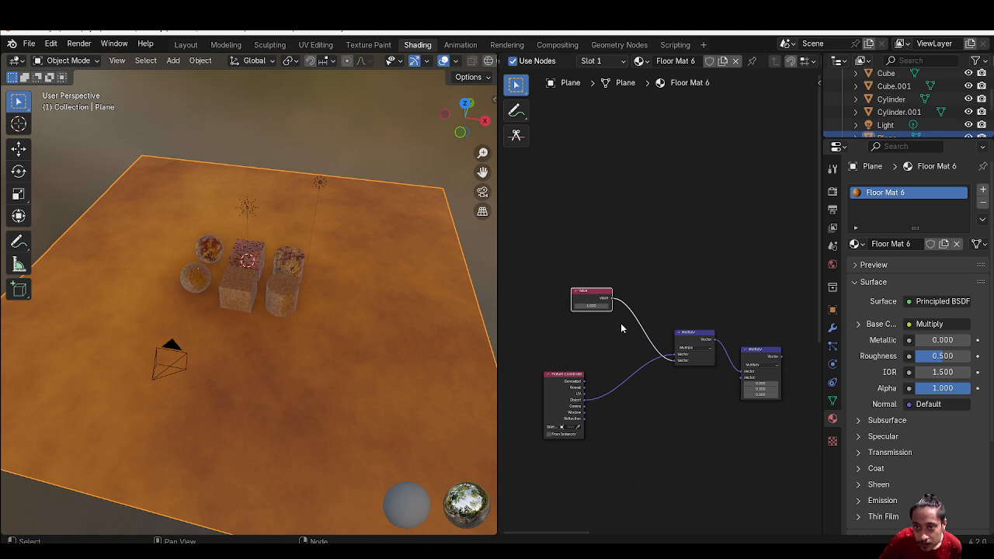
# - Duplicate the Value node below the Multiply nodes and connect it to the second Multiply's second vector input
pyautogui.hotkey('shift', 'd')
pyautogui.click(714, 407)
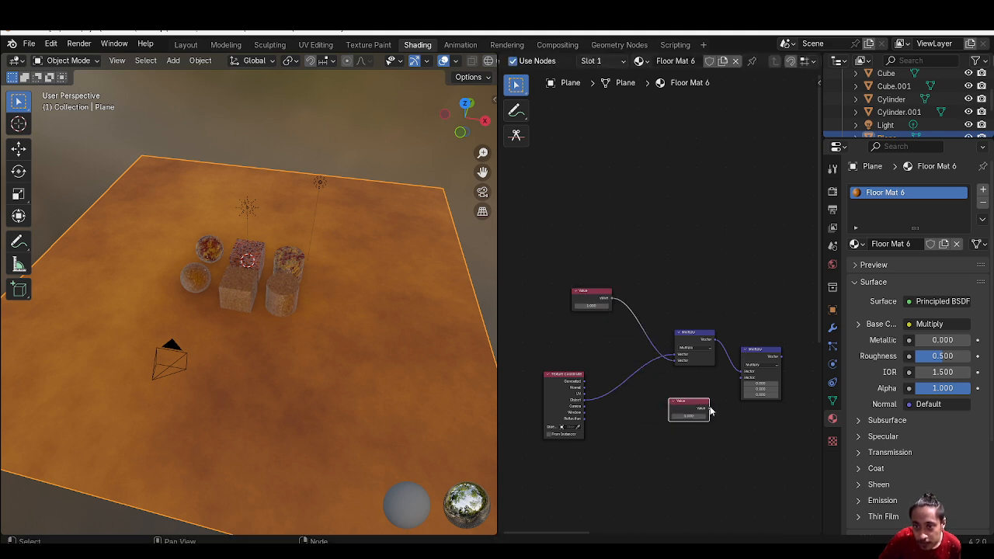
pyautogui.moveTo(708, 408); pyautogui.dragTo(742, 377)
# - Move the Texture Coordinate, Value and Multiply nodes together farther left to free space before the Mapping nodes
pyautogui.keyDown('ctrl'); pyautogui.keyDown('alt'); pyautogui.moveTo(750, 450); pyautogui.dragTo(615, 437); pyautogui.keyUp('alt'); pyautogui.keyUp('ctrl')
pyautogui.keyDown('alt'); pyautogui.moveTo(596, 327); pyautogui.dragTo(737, 307); pyautogui.keyUp('alt')
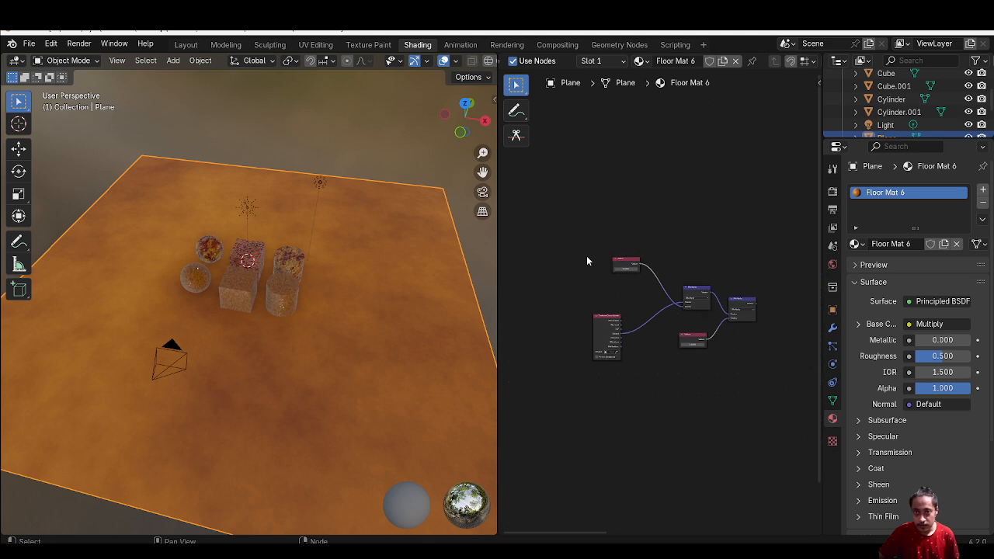
pyautogui.moveTo(585, 256); pyautogui.dragTo(801, 364)
pyautogui.press('g')
pyautogui.click(631, 364)
pyautogui.moveTo(653, 382)
pyautogui.keyDown('alt'); pyautogui.mouseDown()
pyautogui.moveTo(699, 378)
pyautogui.moveTo(637, 392)
pyautogui.mouseUp(); pyautogui.keyUp('alt')
pyautogui.hotkey('shift', 'a')
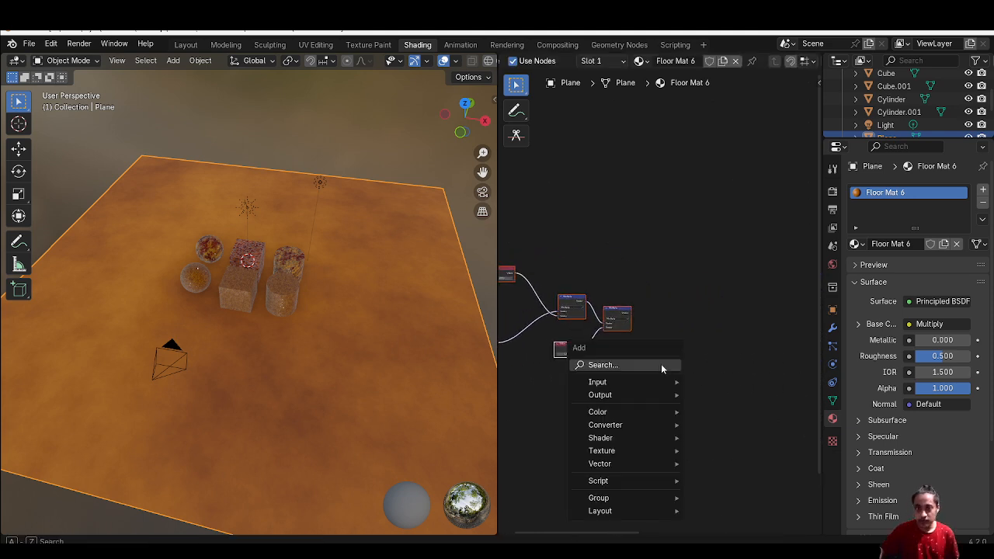
pyautogui.click(661, 364)
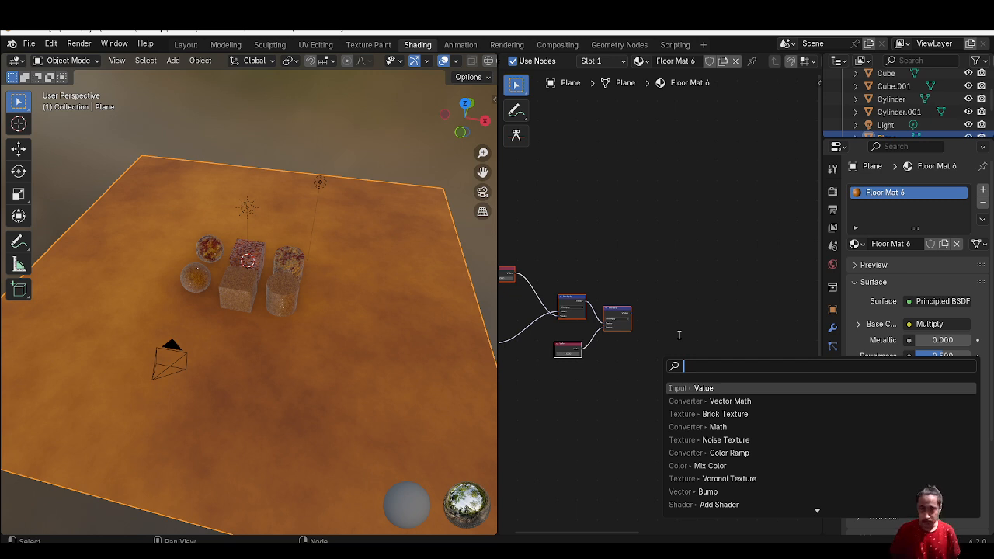
pyautogui.press('Escape')
pyautogui.keyDown('shift'); pyautogui.click(619, 316); pyautogui.keyUp('shift')
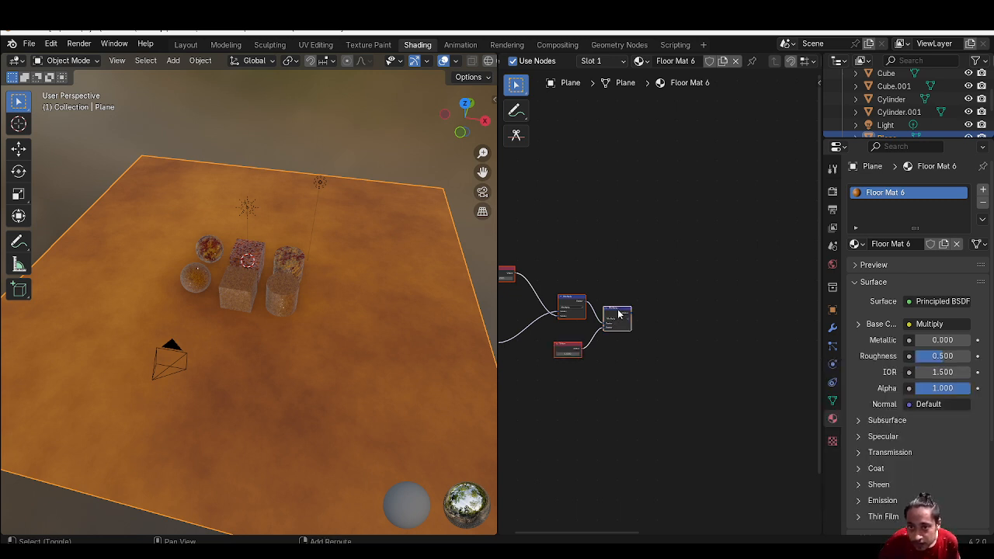
pyautogui.hotkey('shift', 'd')
pyautogui.click(750, 208)
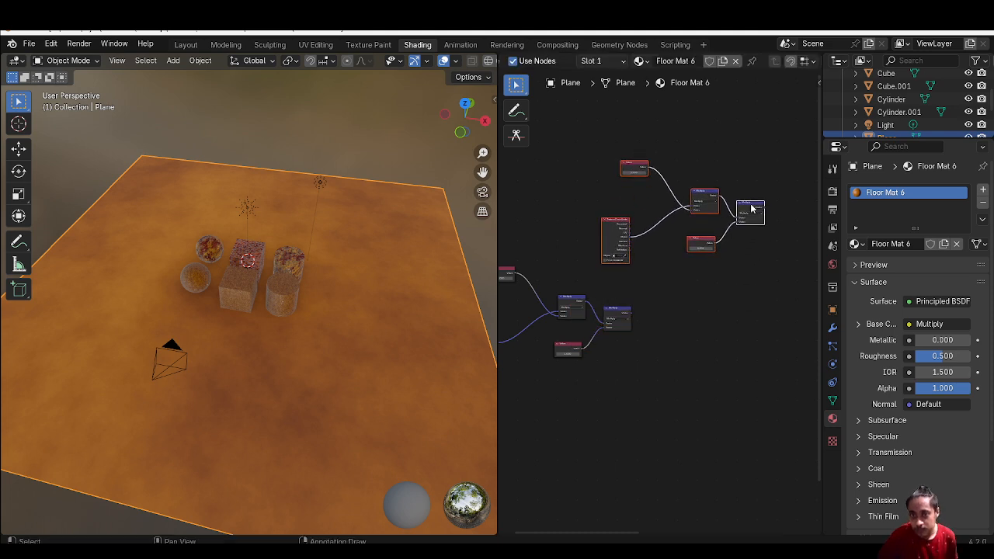
pyautogui.press('x')
# - Duplicate the second Multiply node to its right and set the copy's operation to Cross Product
pyautogui.scroll(1, 614, 317)
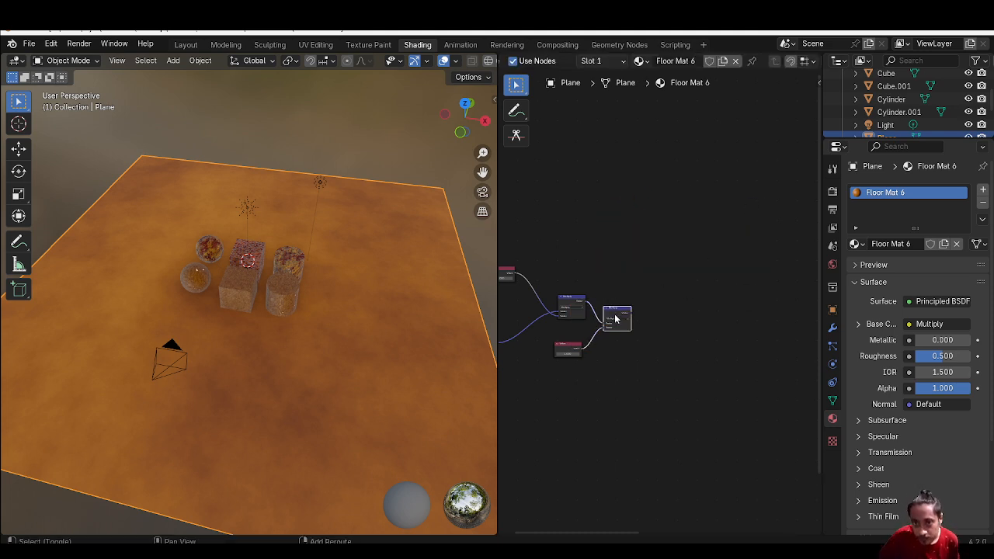
pyautogui.hotkey('shift', 'd')
pyautogui.click(694, 319)
pyautogui.scroll(1, 698, 316)
pyautogui.scroll(2, 698, 316)
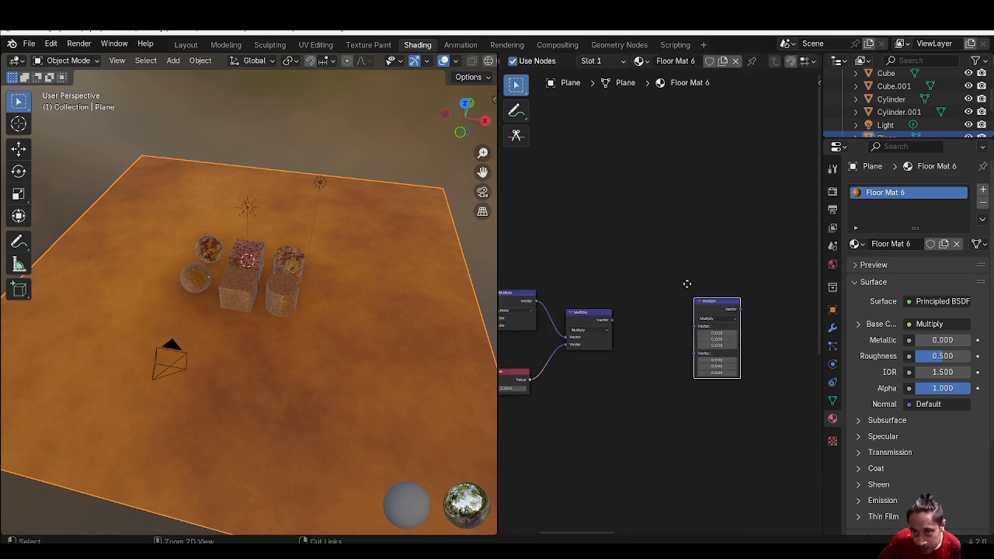
pyautogui.click(698, 321)
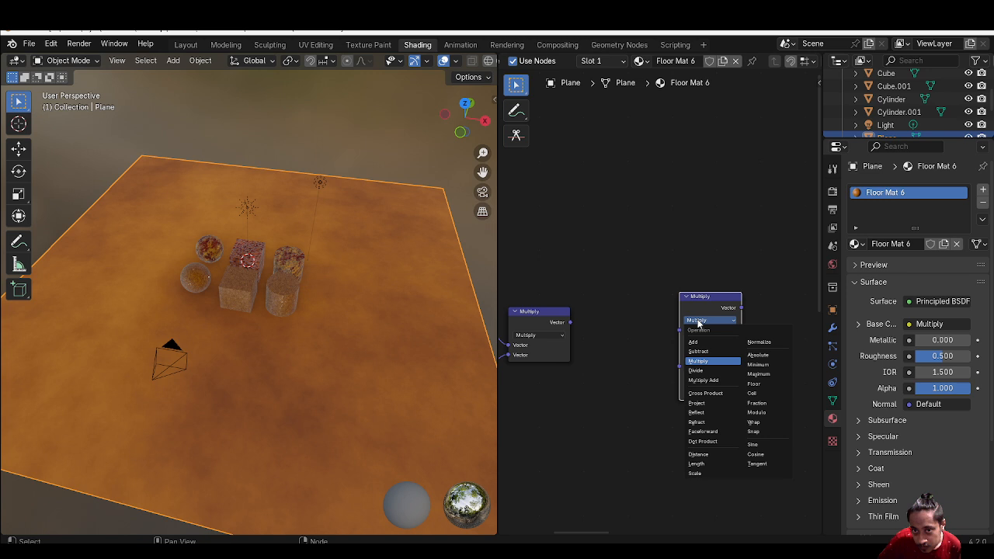
pyautogui.click(721, 393)
# - Feed the second Multiply into Cross Product's first vector input and a duplicated Value node into its second
pyautogui.click(567, 324)
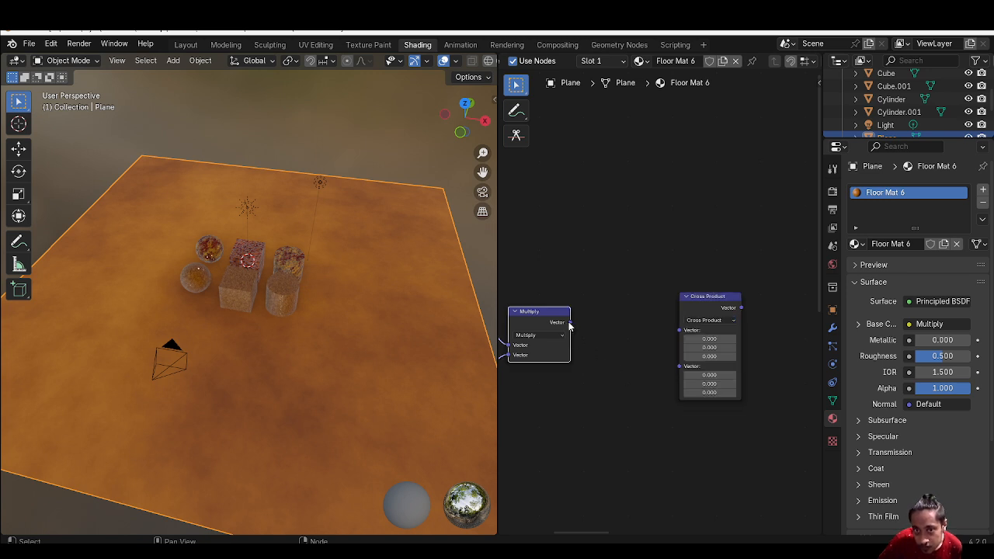
pyautogui.moveTo(570, 322); pyautogui.dragTo(681, 333)
pyautogui.scroll(-1, 644, 409)
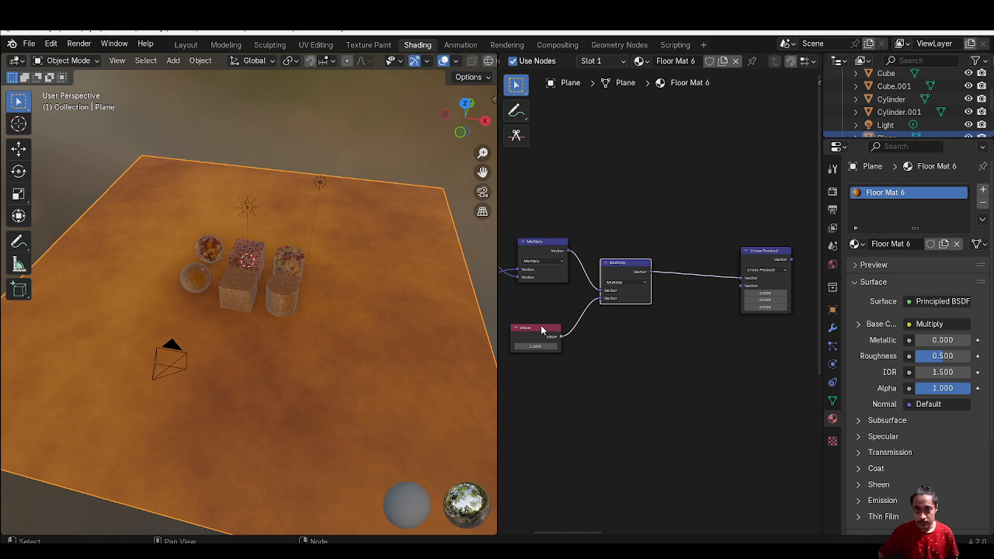
pyautogui.click(543, 329)
pyautogui.hotkey('shift', 'd')
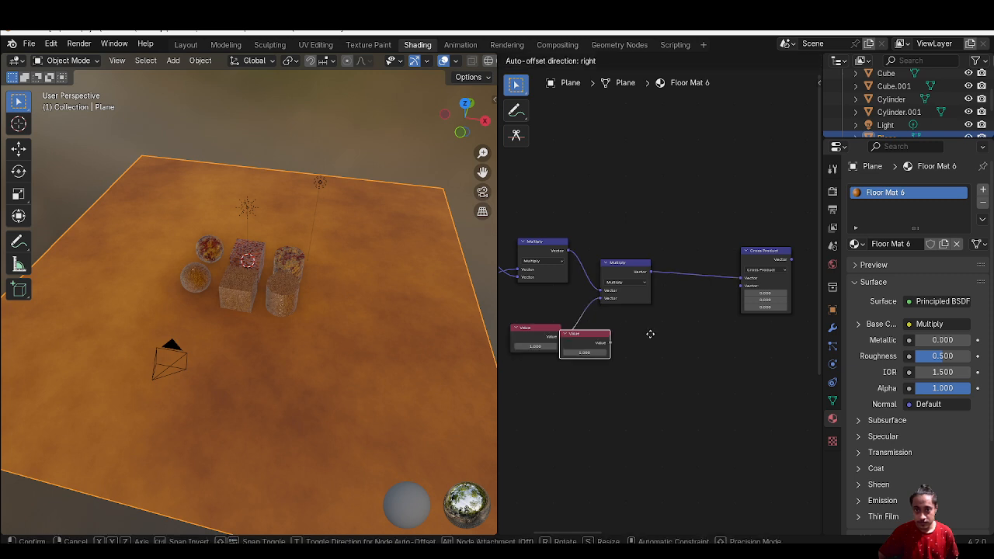
pyautogui.click(680, 339)
pyautogui.moveTo(677, 354); pyautogui.dragTo(741, 286)
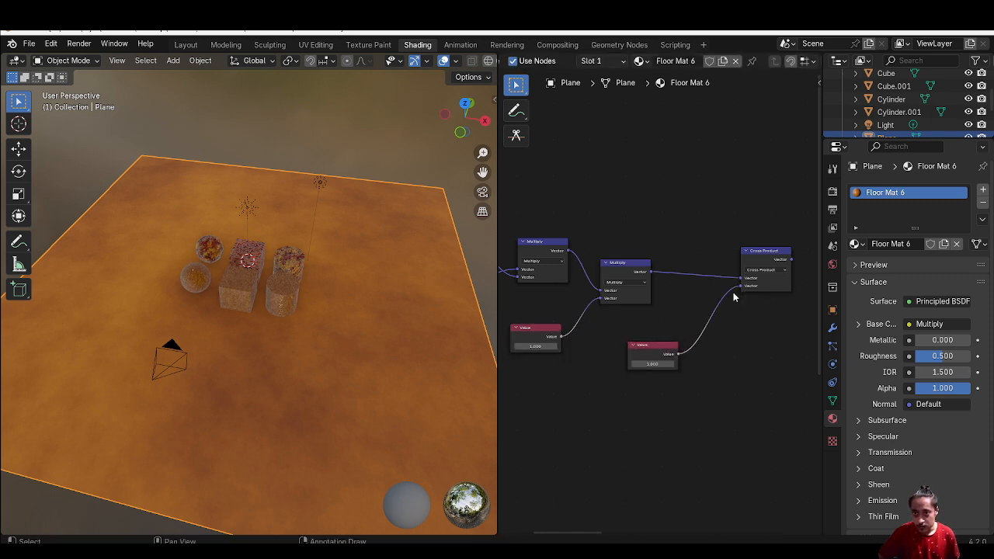
# - Connect the Cross Product output to the Vector inputs of the upper two Mapping nodes
pyautogui.moveTo(753, 348); pyautogui.dragTo(614, 411)
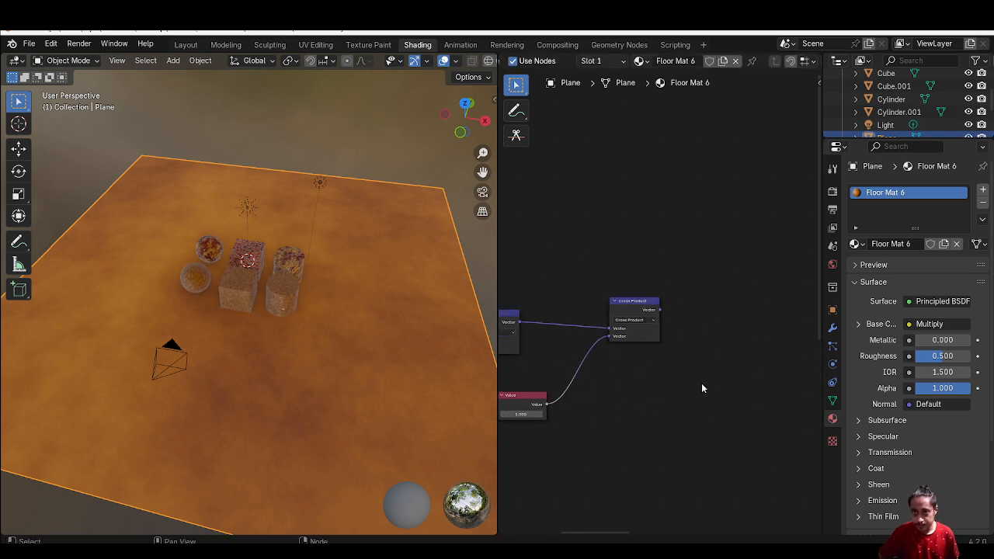
pyautogui.scroll(-5, 625, 432)
pyautogui.keyDown('alt'); pyautogui.moveTo(687, 364); pyautogui.dragTo(592, 379); pyautogui.keyUp('alt')
pyautogui.scroll(-1, 628, 365)
pyautogui.keyDown('alt'); pyautogui.moveTo(585, 337); pyautogui.dragTo(745, 220); pyautogui.keyUp('alt')
pyautogui.moveTo(597, 266); pyautogui.dragTo(647, 269)
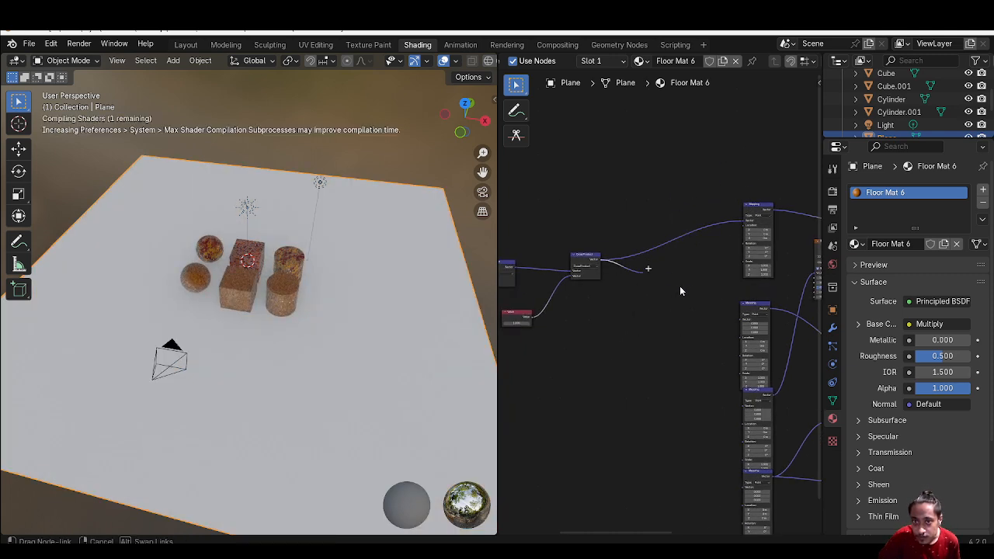
pyautogui.moveTo(732, 344); pyautogui.dragTo(743, 319)
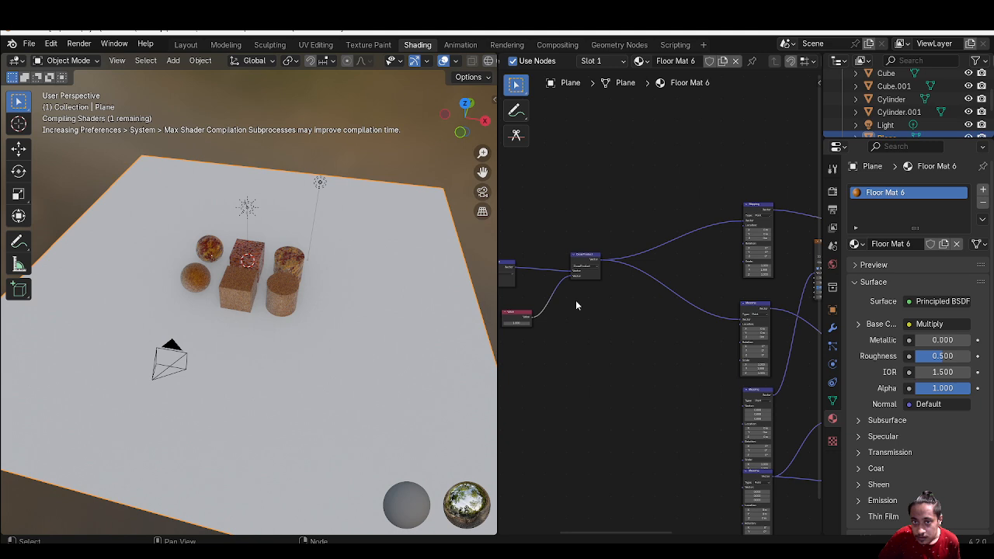
# - Connect the Cross Product output to the Vector inputs of the lower two Mapping nodes
pyautogui.click(596, 266)
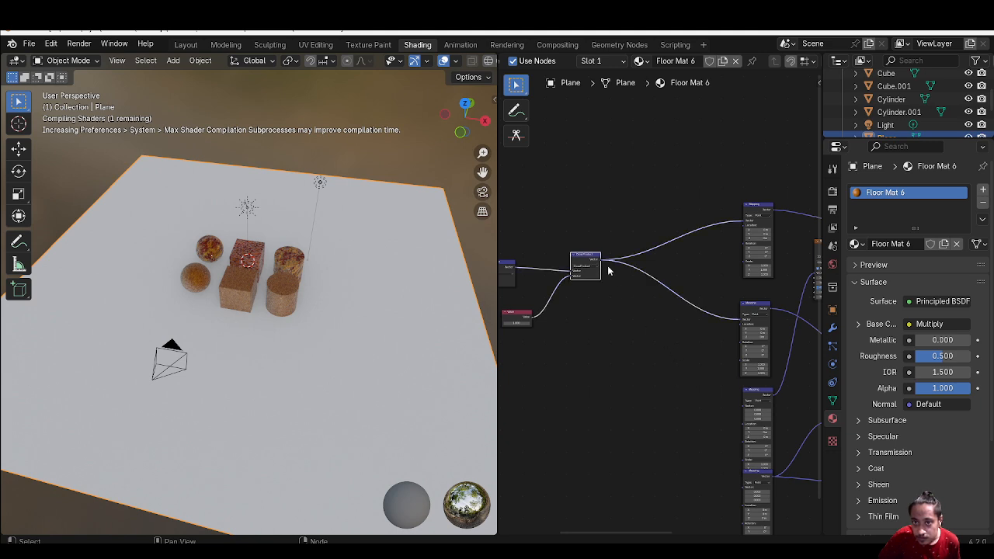
pyautogui.moveTo(599, 258); pyautogui.dragTo(696, 368)
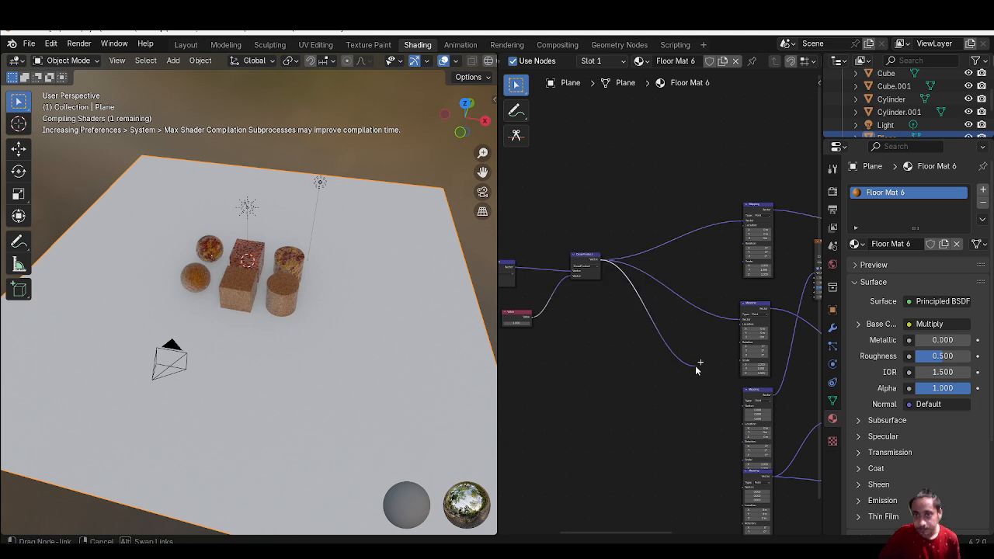
pyautogui.moveTo(725, 417); pyautogui.dragTo(739, 407)
pyautogui.moveTo(690, 403); pyautogui.dragTo(702, 261, button='middle')
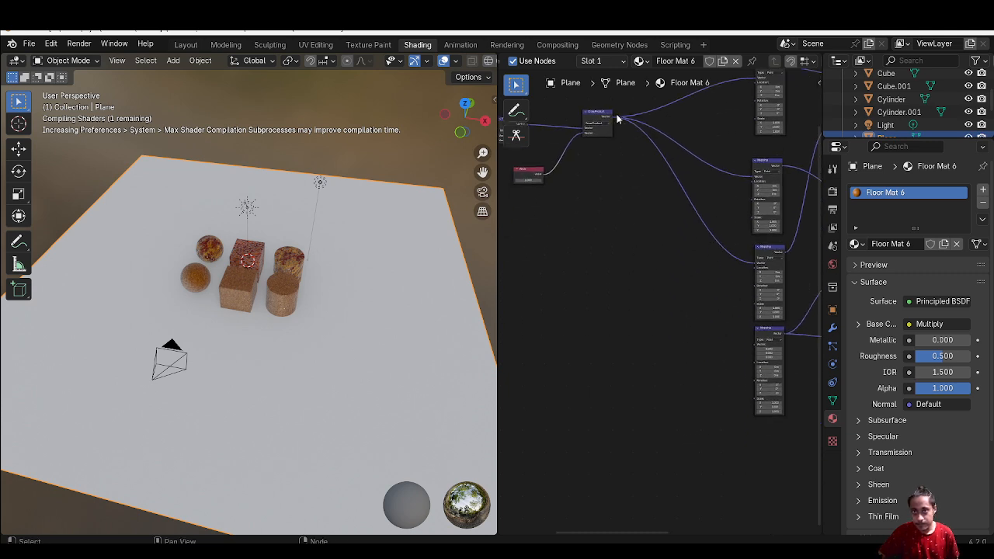
pyautogui.moveTo(617, 118); pyautogui.dragTo(750, 342)
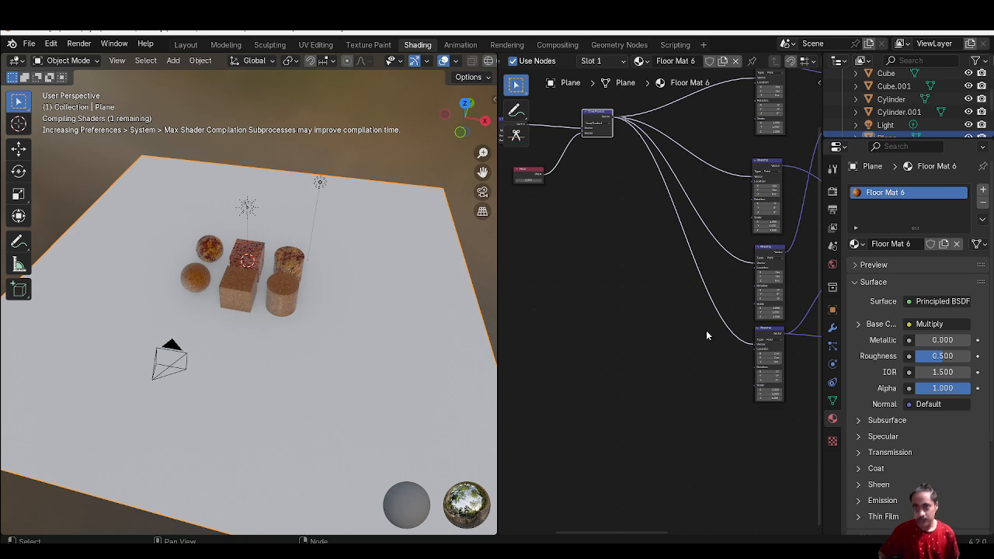
pyautogui.moveTo(706, 335); pyautogui.dragTo(673, 371, button='middle')
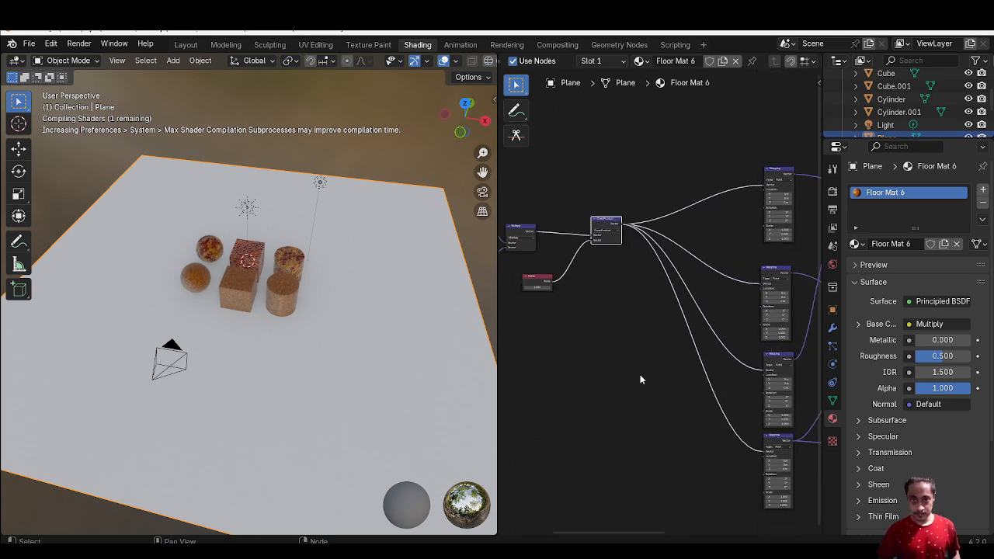
pyautogui.moveTo(617, 347); pyautogui.dragTo(739, 365, button='middle')
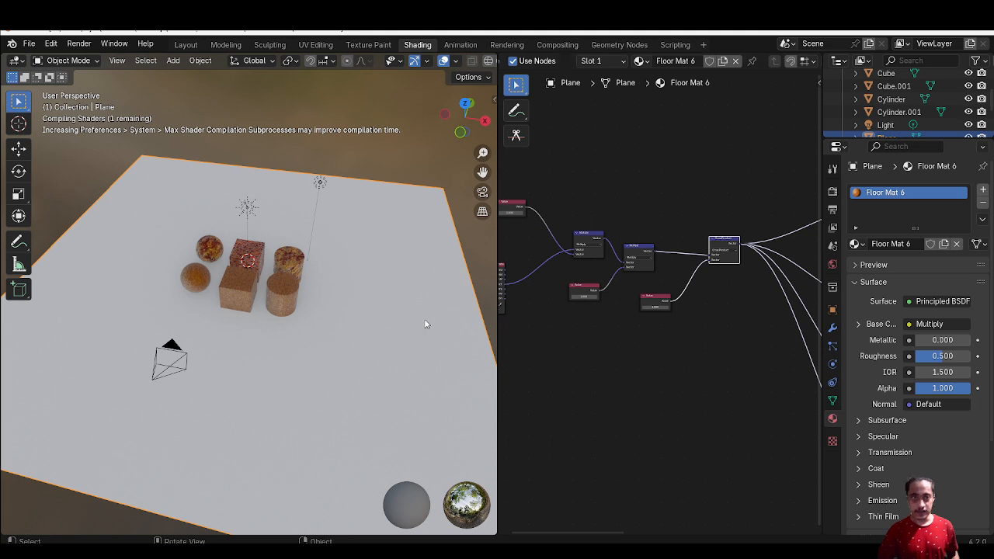
pyautogui.moveTo(697, 404); pyautogui.dragTo(615, 334, button='middle')
pyautogui.hotkey('shift', 'a')
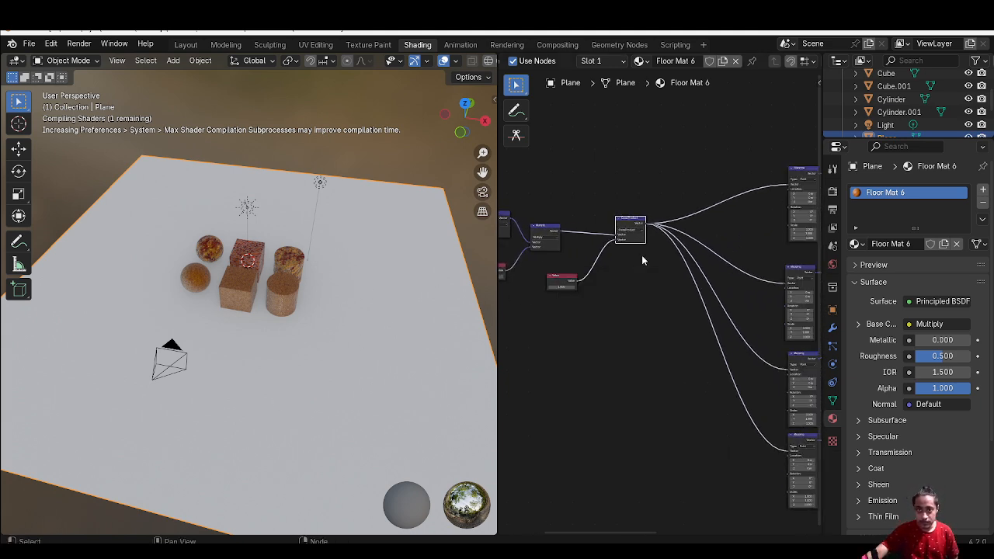
pyautogui.hotkey('shift', 'd')
pyautogui.click(636, 306)
pyautogui.click(636, 306)
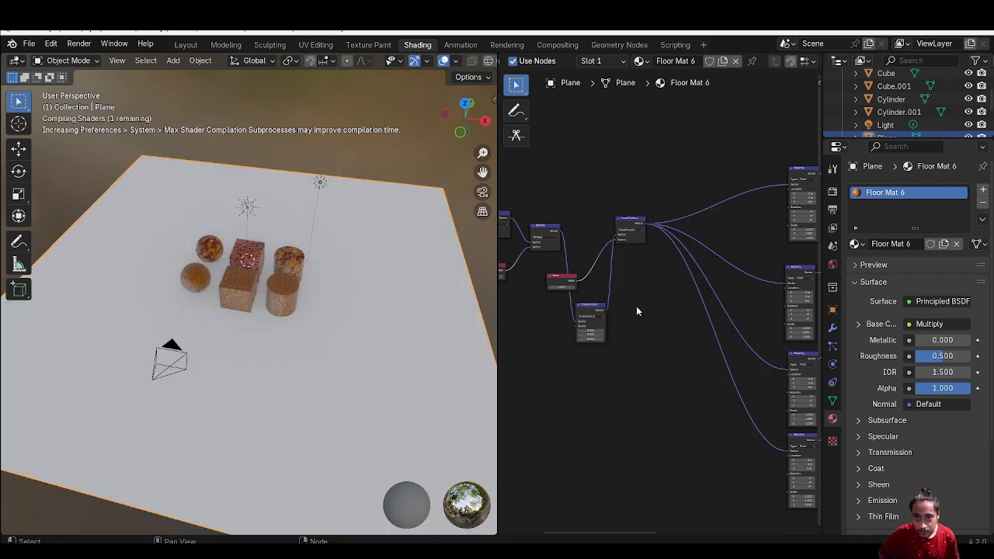
pyautogui.click(583, 312)
pyautogui.hotkey('ctrl', 'x')
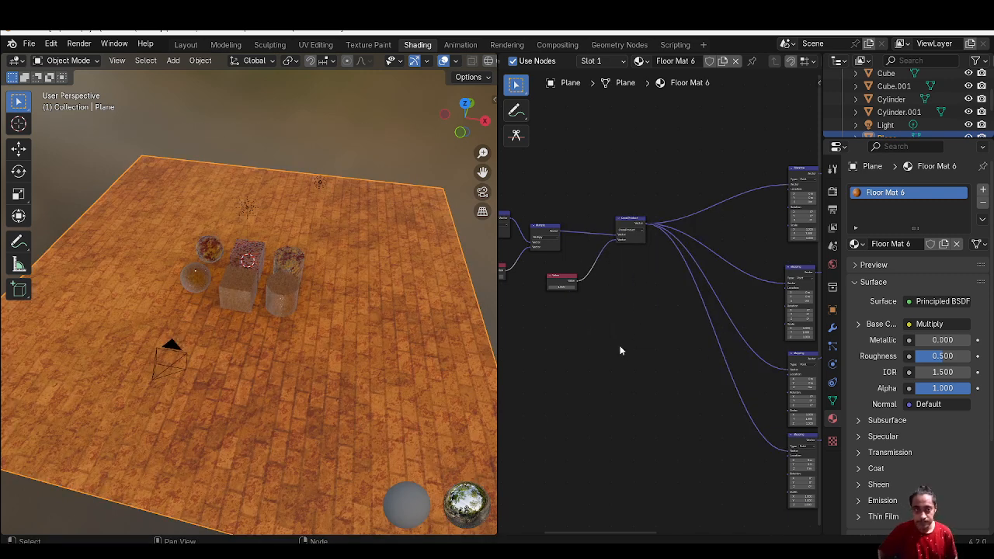
# - Inspect the floor from another angle and vary the Value node feeding Cross Product's second input
pyautogui.scroll(3, 679, 256)
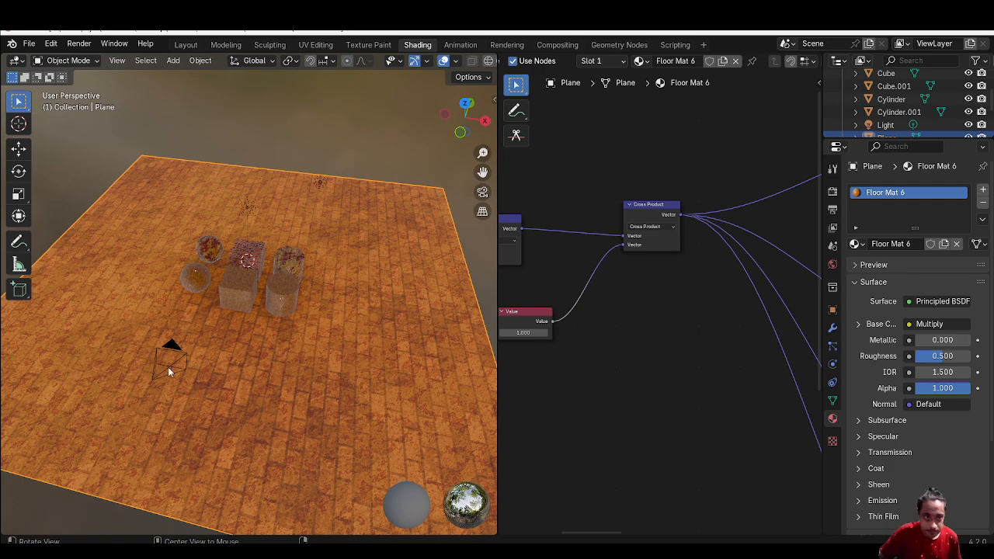
pyautogui.moveTo(314, 301); pyautogui.dragTo(420, 258, button='middle')
pyautogui.moveTo(314, 329); pyautogui.dragTo(256, 399, button='middle')
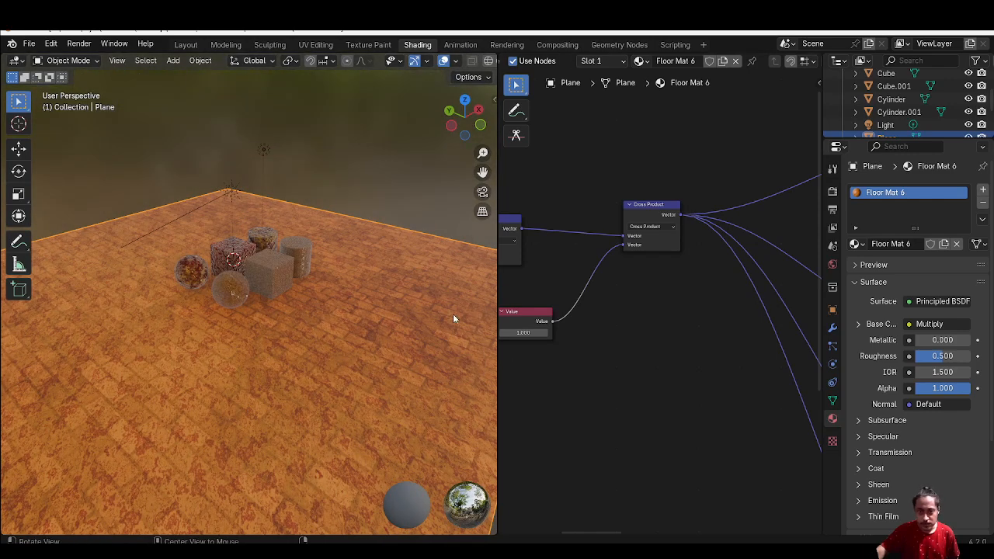
pyautogui.moveTo(452, 318); pyautogui.dragTo(344, 362, button='middle')
pyautogui.moveTo(570, 343); pyautogui.dragTo(553, 357, button='middle')
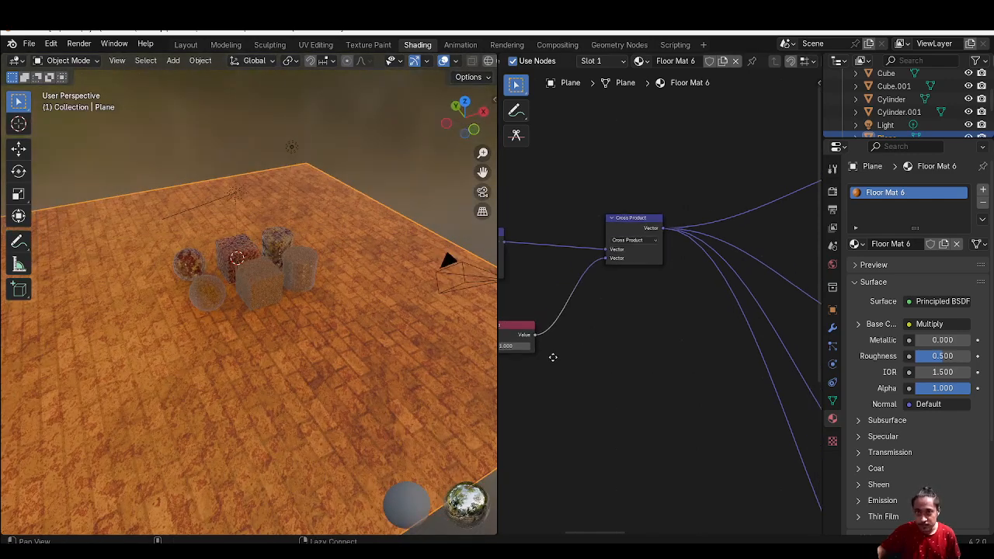
pyautogui.moveTo(748, 328); pyautogui.dragTo(574, 208, button='middle')
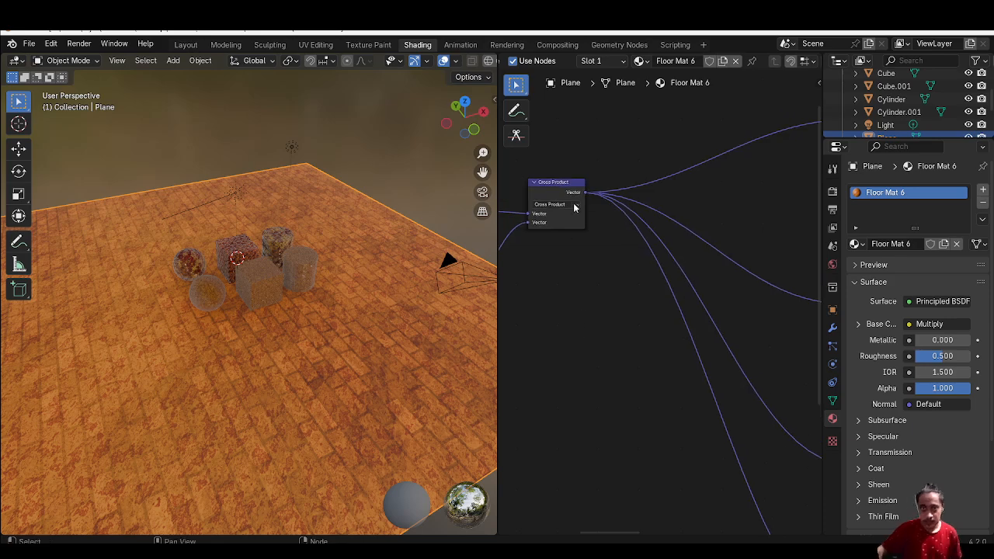
pyautogui.scroll(-6, 553, 348)
pyautogui.moveTo(552, 348); pyautogui.dragTo(645, 308, button='middle')
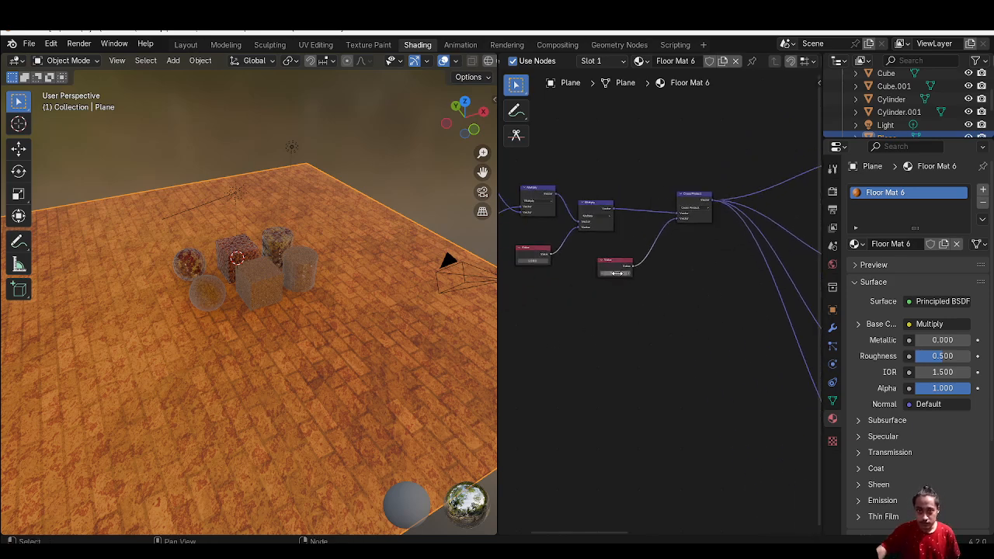
pyautogui.moveTo(618, 274)
pyautogui.mouseDown()
pyautogui.moveTo(666, 273)
pyautogui.moveTo(622, 273)
pyautogui.mouseUp()
pyautogui.moveTo(614, 273)
pyautogui.mouseDown()
pyautogui.moveTo(629, 274)
pyautogui.moveTo(613, 273)
pyautogui.mouseUp()
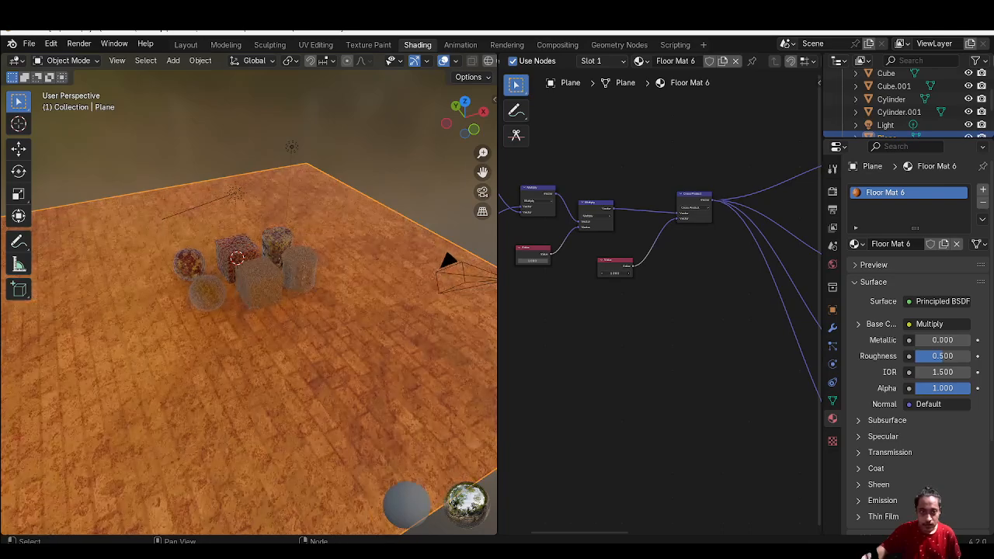
# - Adjust the Value nodes feeding the second and first Multiply nodes to enlarge the floor's brick pattern
pyautogui.moveTo(514, 257); pyautogui.dragTo(575, 270, button='middle')
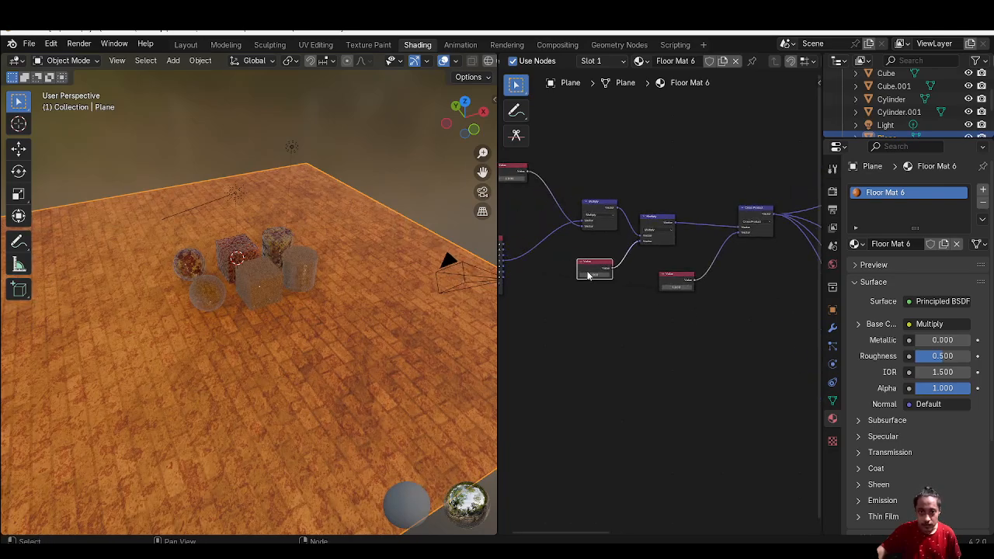
pyautogui.moveTo(588, 274)
pyautogui.mouseDown()
pyautogui.moveTo(599, 274)
pyautogui.moveTo(585, 274)
pyautogui.mouseUp()
pyautogui.moveTo(519, 215); pyautogui.dragTo(583, 243, button='middle')
pyautogui.moveTo(573, 208); pyautogui.dragTo(546, 207)
pyautogui.moveTo(628, 321); pyautogui.dragTo(622, 343, button='middle')
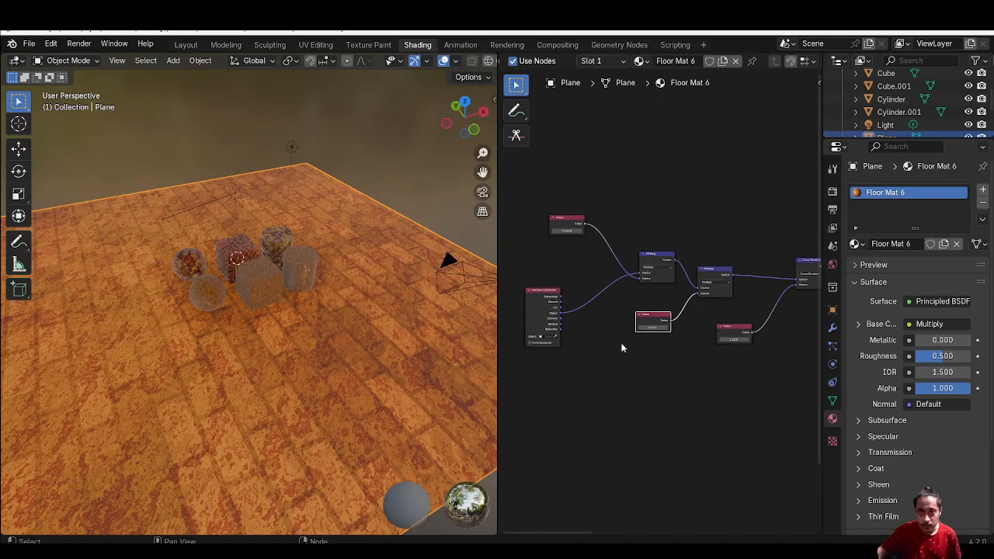
pyautogui.scroll(3, 623, 300)
pyautogui.moveTo(624, 300); pyautogui.dragTo(611, 298, button='middle')
pyautogui.scroll(3, 647, 294)
pyautogui.moveTo(701, 292)
pyautogui.mouseDown(button='middle')
pyautogui.moveTo(662, 315)
pyautogui.moveTo(534, 327)
pyautogui.mouseUp(button='middle')
pyautogui.moveTo(808, 324); pyautogui.dragTo(680, 333, button='middle')
pyautogui.moveTo(592, 471); pyautogui.dragTo(538, 460, button='middle')
pyautogui.scroll(-3, 526, 392)
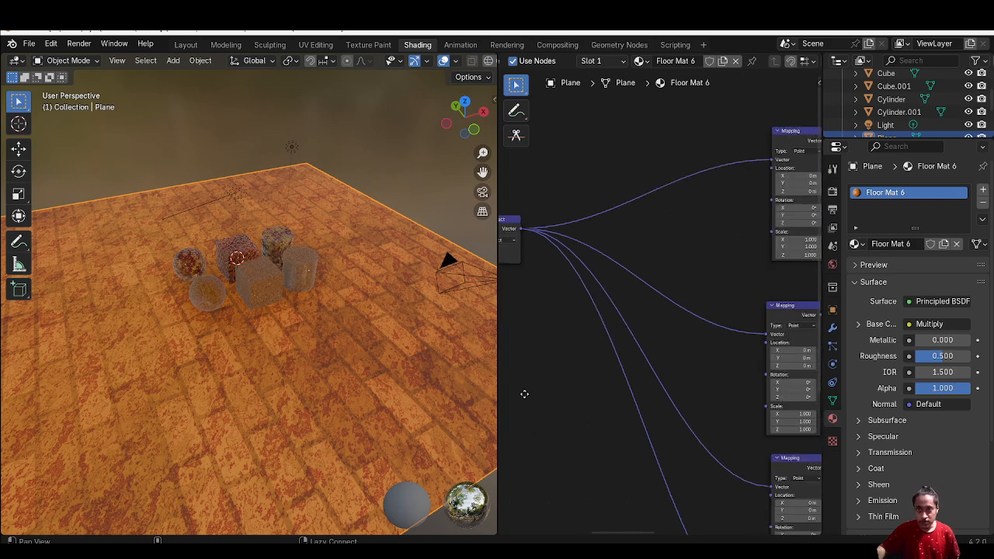
pyautogui.scroll(3, 608, 390)
pyautogui.hotkey('shift', 'a')
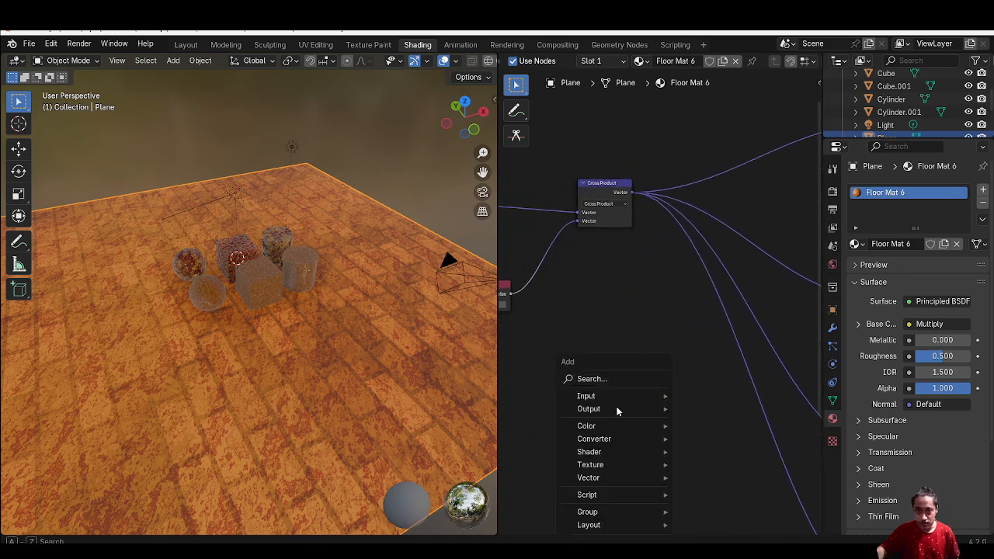
pyautogui.click(617, 377)
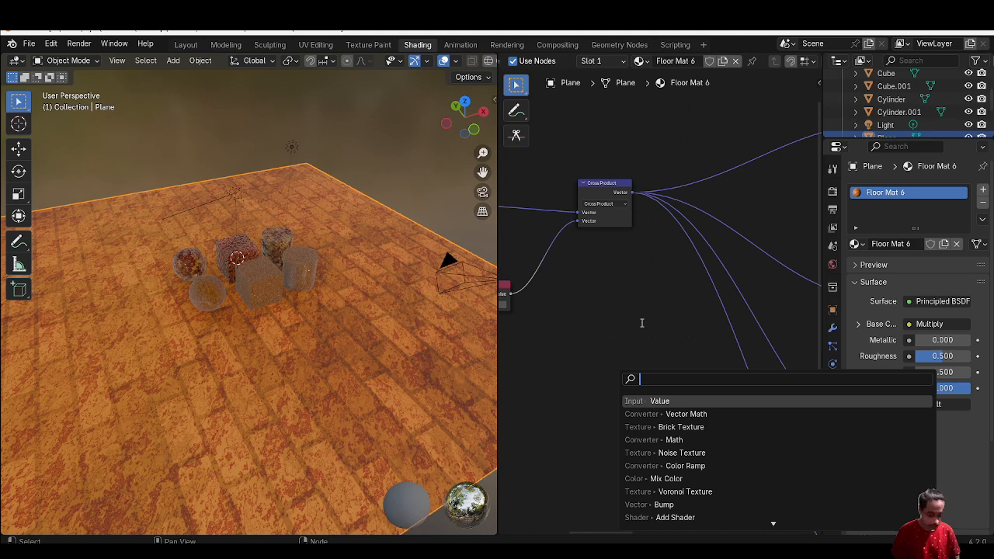
pyautogui.write('f')
pyautogui.press('Escape')
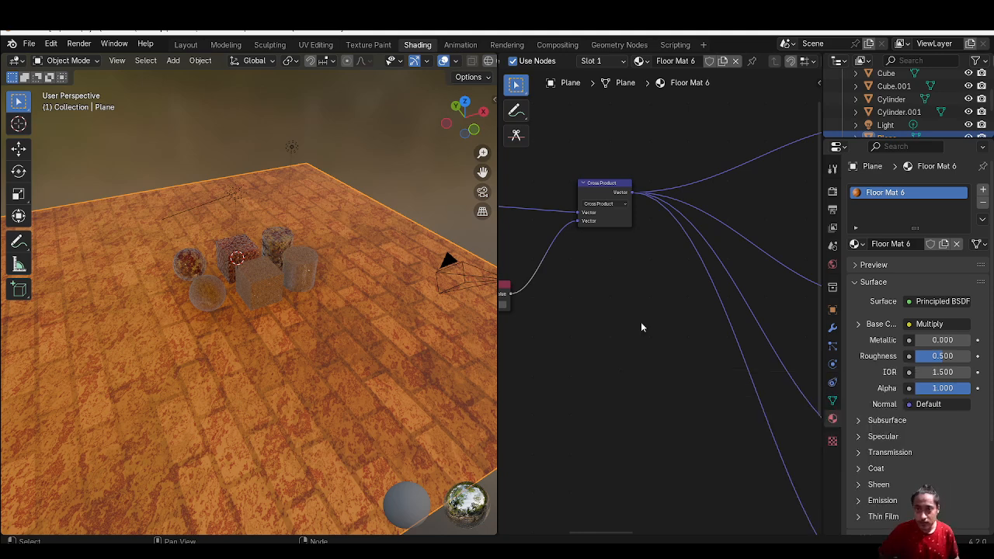
# - Duplicate Cross Product as a Floor operation node and insert it into the link to the topmost Mapping node
pyautogui.hotkey('shift', 'd')
pyautogui.click(634, 340)
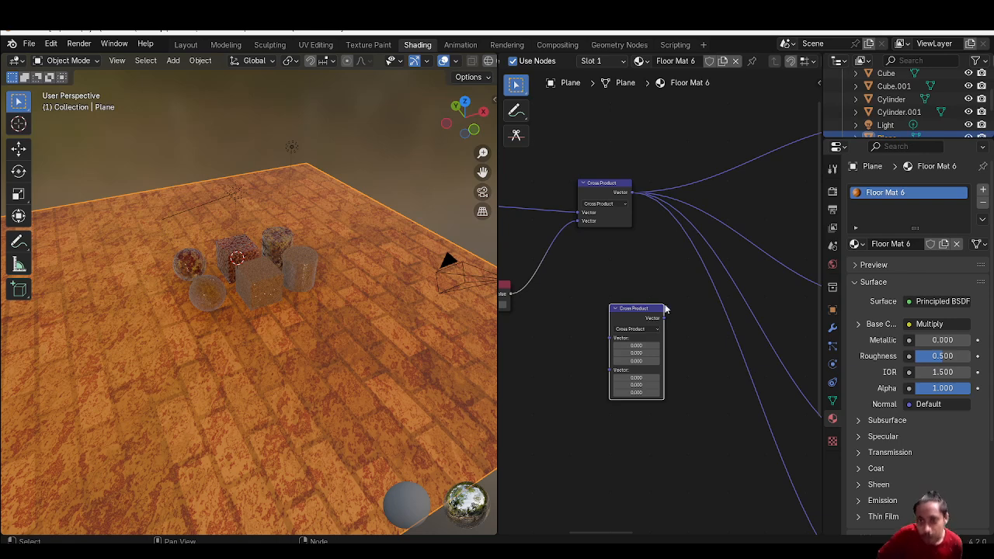
pyautogui.click(638, 329)
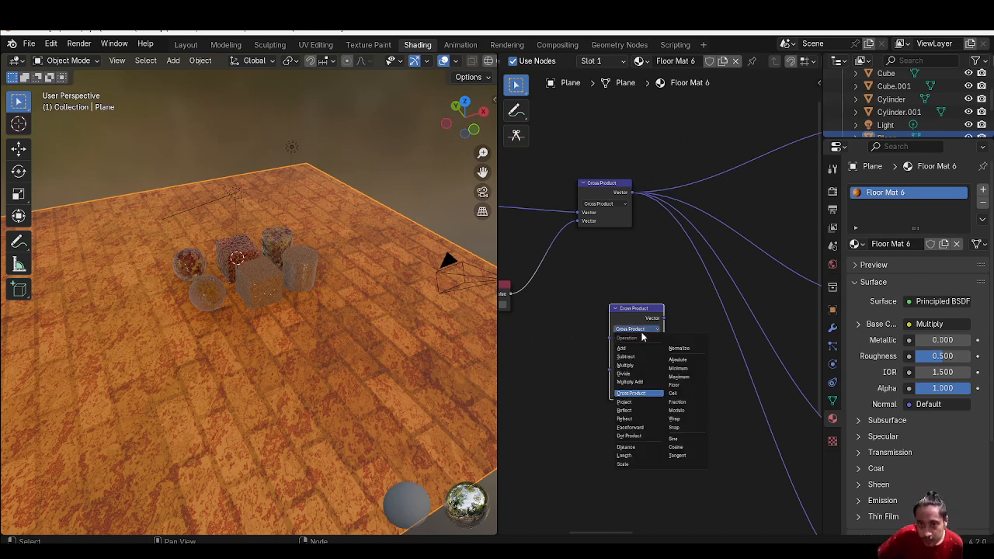
pyautogui.click(689, 383)
pyautogui.moveTo(638, 309); pyautogui.dragTo(762, 158)
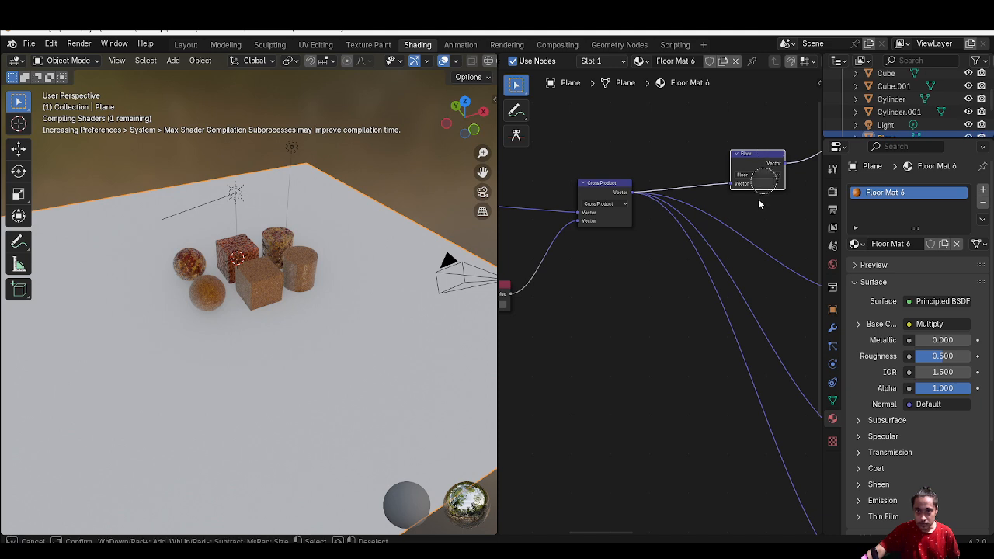
# - Insert duplicates of the Floor node into Cross Product's links to the other three Mapping nodes
pyautogui.hotkey('shift', 'd')
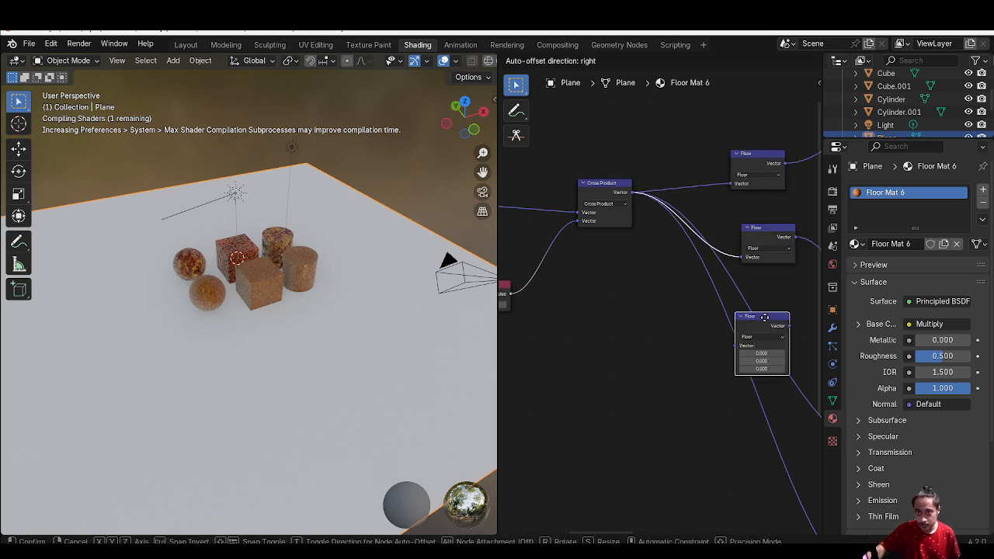
pyautogui.click(771, 318)
pyautogui.moveTo(764, 335); pyautogui.dragTo(717, 426)
pyautogui.hotkey('shift', 'd')
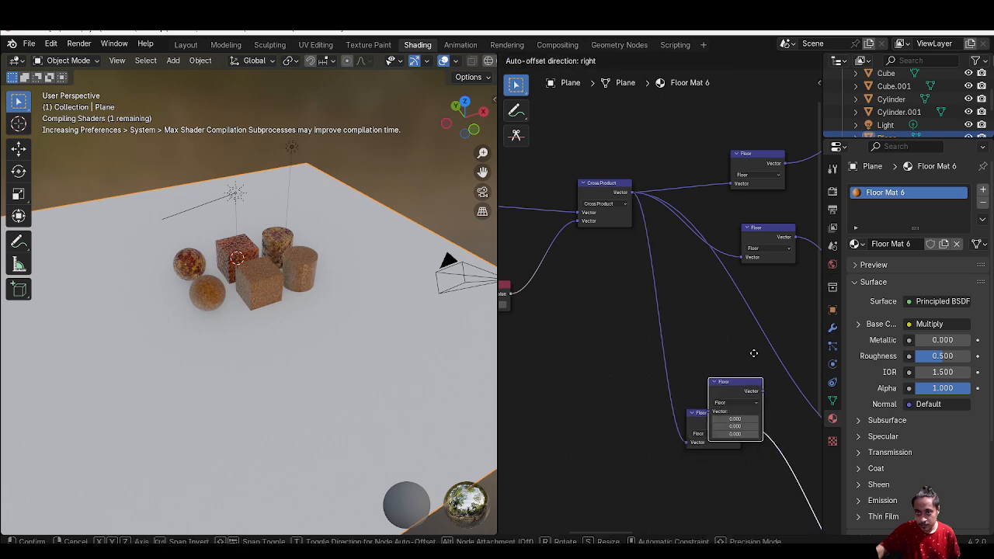
pyautogui.click(766, 331)
# - Raise the Value node feeding Cross Product's second input to make the floor pattern much denser
pyautogui.scroll(-2, 652, 328)
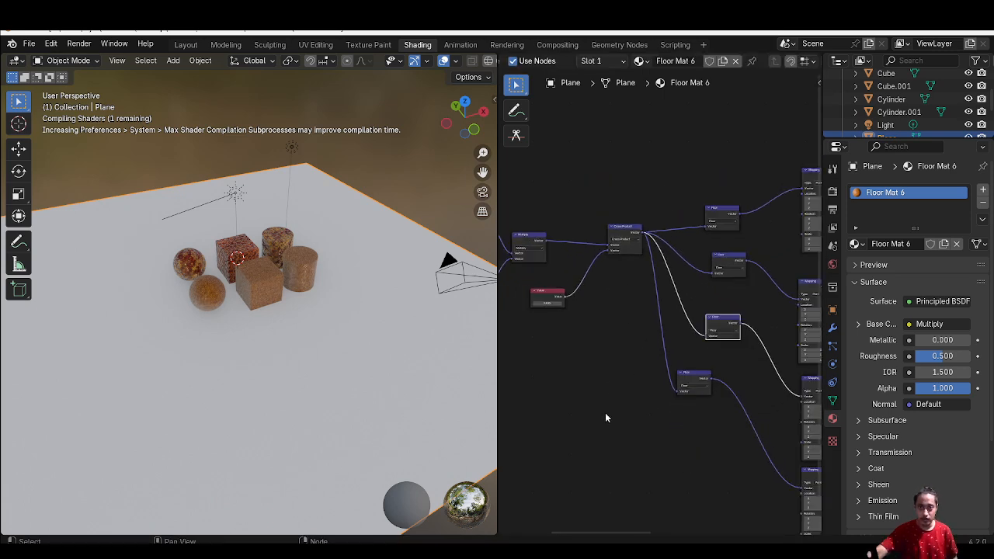
pyautogui.moveTo(616, 415); pyautogui.dragTo(673, 368, button='middle')
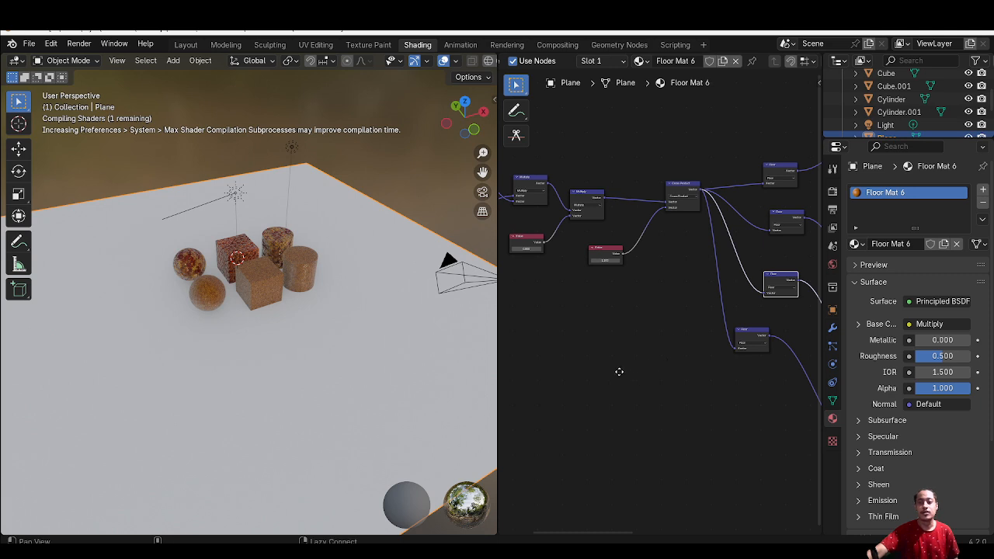
pyautogui.moveTo(618, 371); pyautogui.dragTo(545, 348, button='middle')
pyautogui.keyDown('ctrl'); pyautogui.moveTo(663, 349); pyautogui.dragTo(615, 354, button='middle'); pyautogui.keyUp('ctrl')
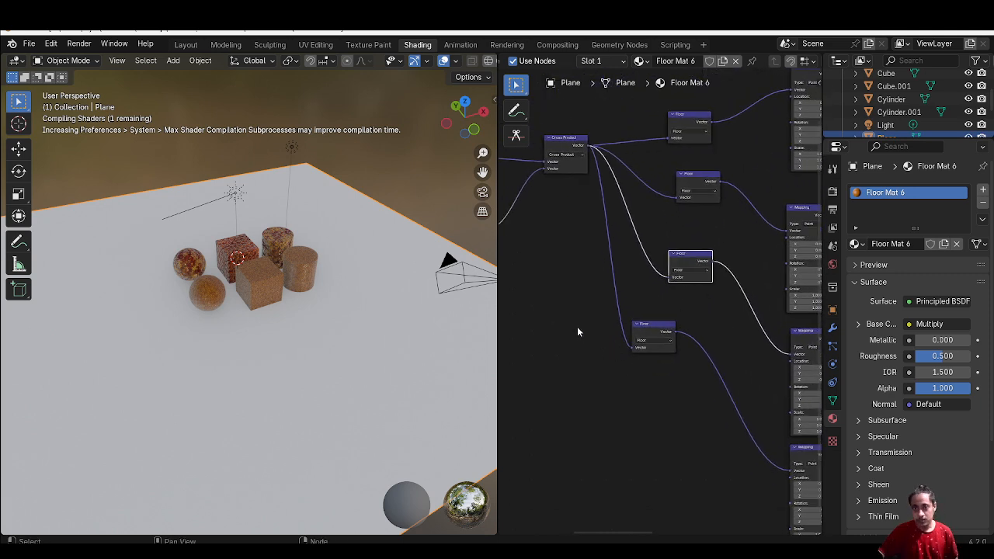
pyautogui.click(564, 278)
pyautogui.keyDown('alt'); pyautogui.moveTo(586, 276); pyautogui.dragTo(645, 237); pyautogui.keyUp('alt')
pyautogui.keyDown('alt'); pyautogui.moveTo(243, 398); pyautogui.dragTo(250, 333); pyautogui.keyUp('alt')
pyautogui.keyDown('alt'); pyautogui.moveTo(549, 293); pyautogui.dragTo(555, 290); pyautogui.keyUp('alt')
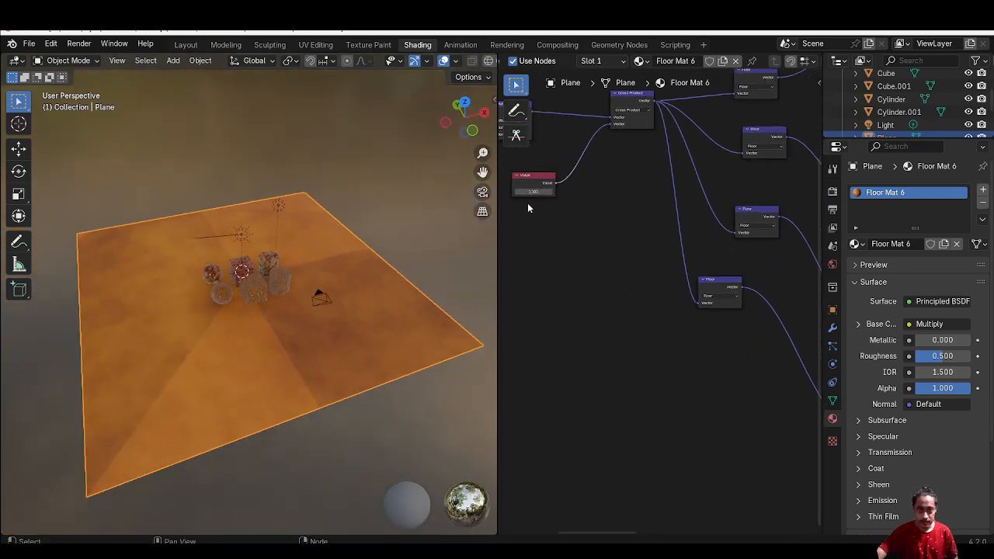
pyautogui.moveTo(533, 187); pyautogui.dragTo(662, 193)
# - Set the second Multiply's Value node to 0.400 and adjust the first Multiply's Value node to resize the floor's triangles
pyautogui.moveTo(644, 238); pyautogui.dragTo(805, 308, button='middle')
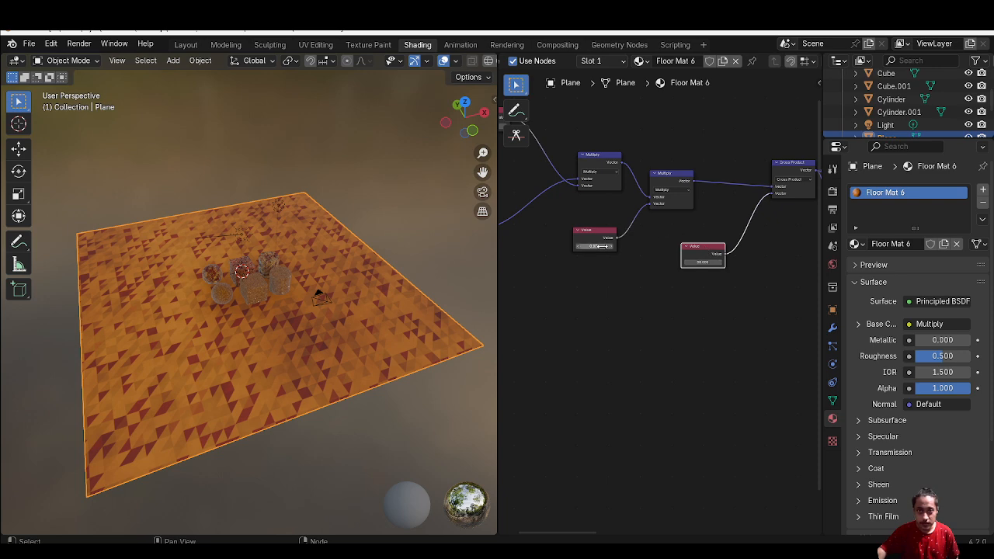
pyautogui.moveTo(602, 246)
pyautogui.mouseDown()
pyautogui.moveTo(622, 246)
pyautogui.moveTo(602, 246)
pyautogui.mouseUp()
pyautogui.moveTo(641, 282); pyautogui.dragTo(686, 334, button='middle')
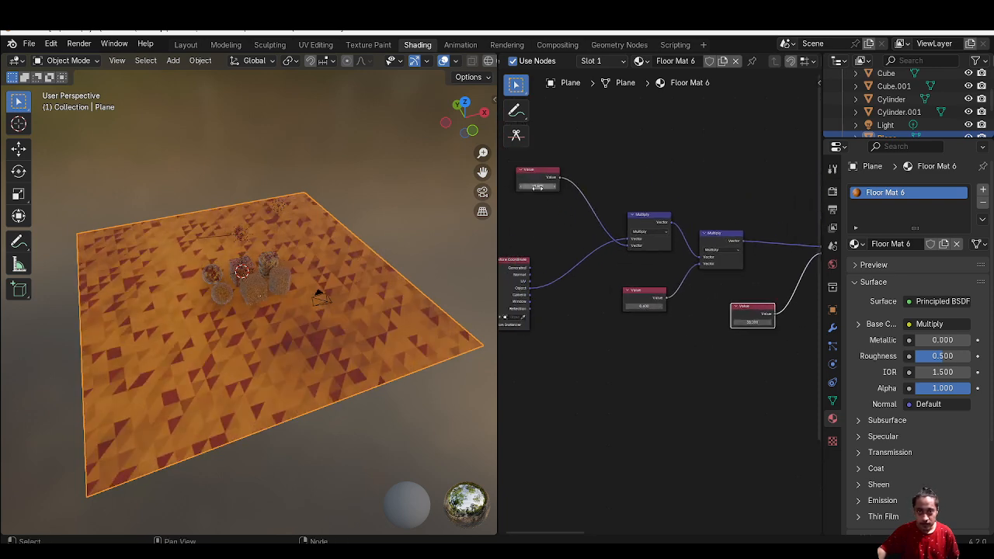
pyautogui.moveTo(537, 187); pyautogui.dragTo(551, 187)
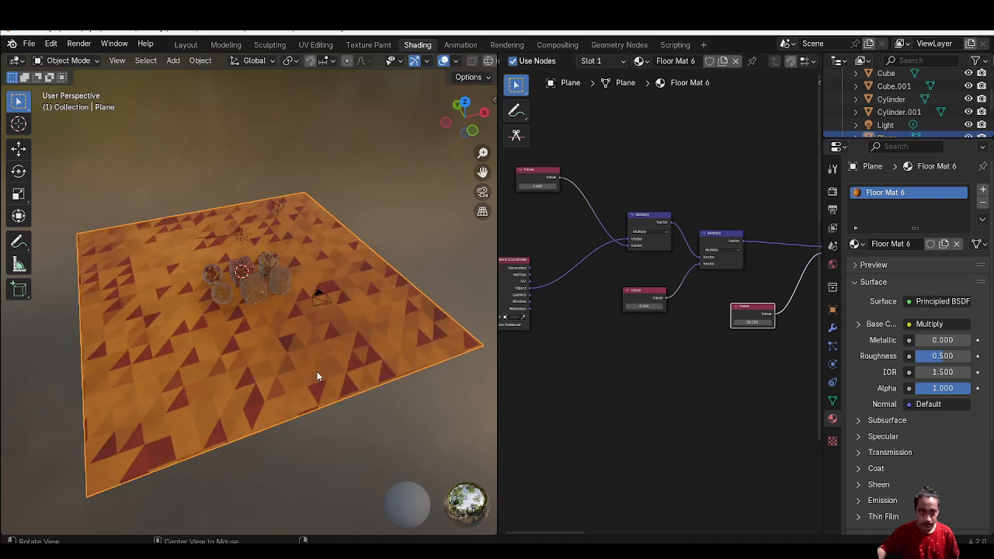
pyautogui.moveTo(317, 377); pyautogui.dragTo(351, 268, button='middle')
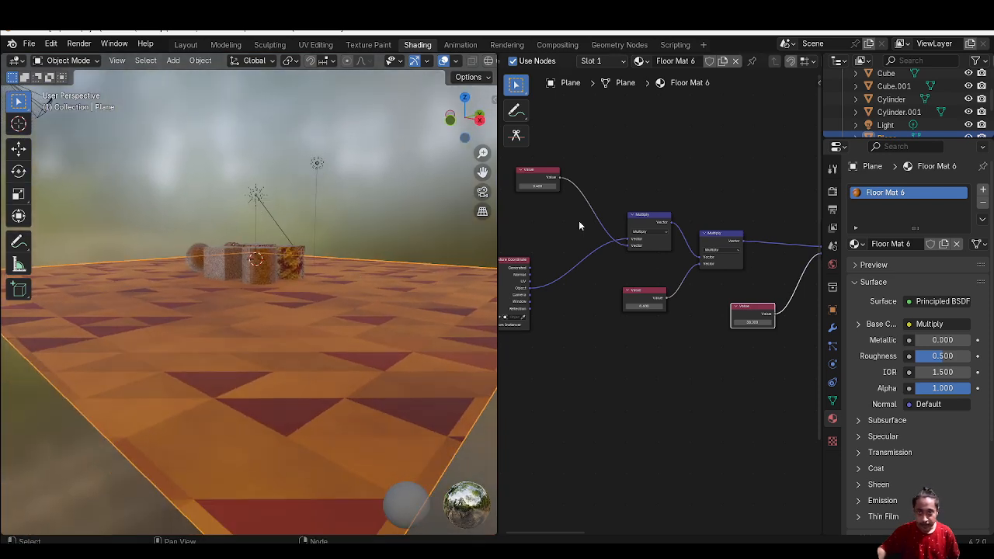
pyautogui.moveTo(537, 187); pyautogui.dragTo(561, 186)
# - Connect the color Multiply node's Result to the Roughness input of the Principled BSDF
pyautogui.moveTo(690, 313); pyautogui.dragTo(690, 373, button='middle')
pyautogui.moveTo(632, 298); pyautogui.dragTo(617, 264)
pyautogui.keyDown('ctrl'); pyautogui.moveTo(633, 380); pyautogui.dragTo(632, 301, button='middle'); pyautogui.keyUp('ctrl')
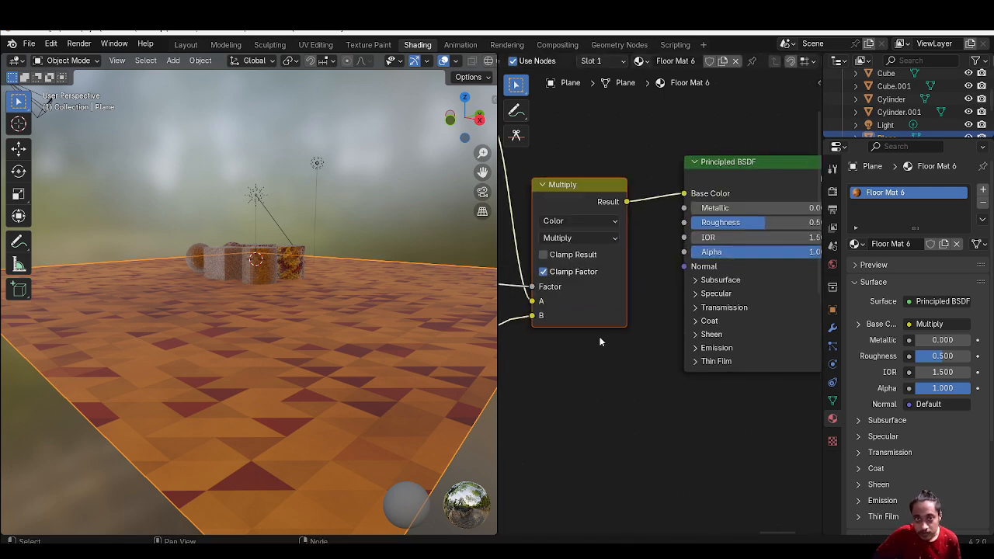
pyautogui.keyDown('alt'); pyautogui.moveTo(722, 369); pyautogui.dragTo(717, 404); pyautogui.keyUp('alt')
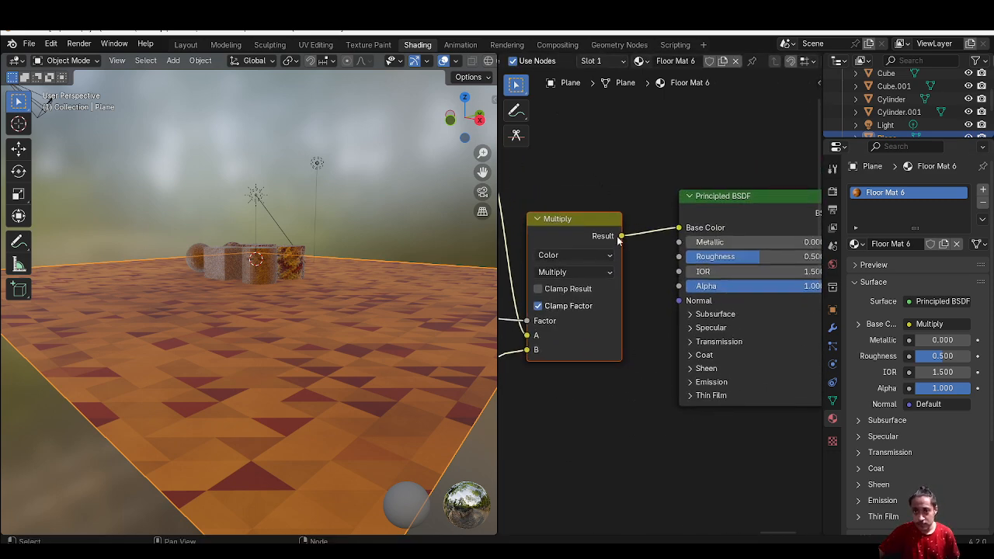
pyautogui.moveTo(621, 236); pyautogui.dragTo(678, 256)
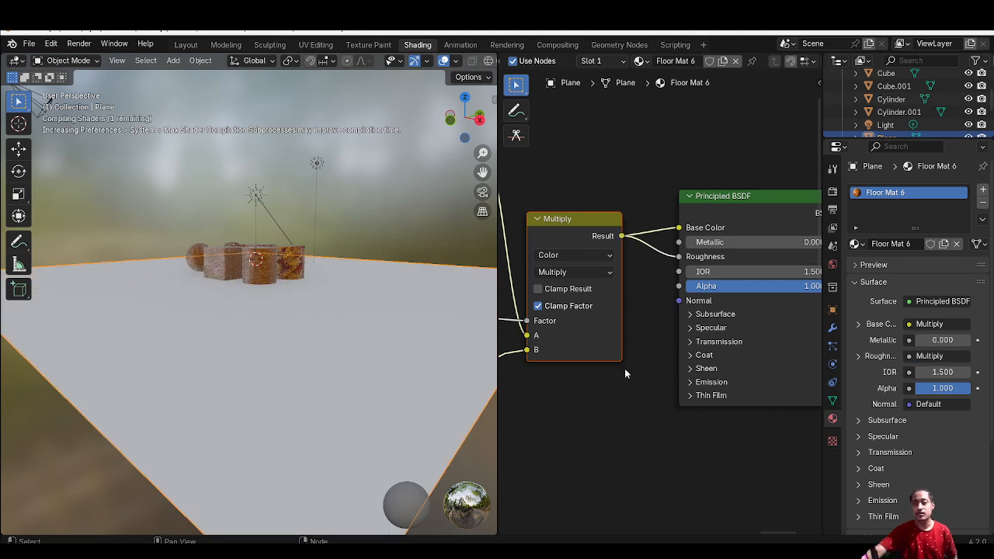
# - Add a Bump node below the color Multiply node and connect the Multiply Result to its Height input
pyautogui.hotkey('shift', 'a')
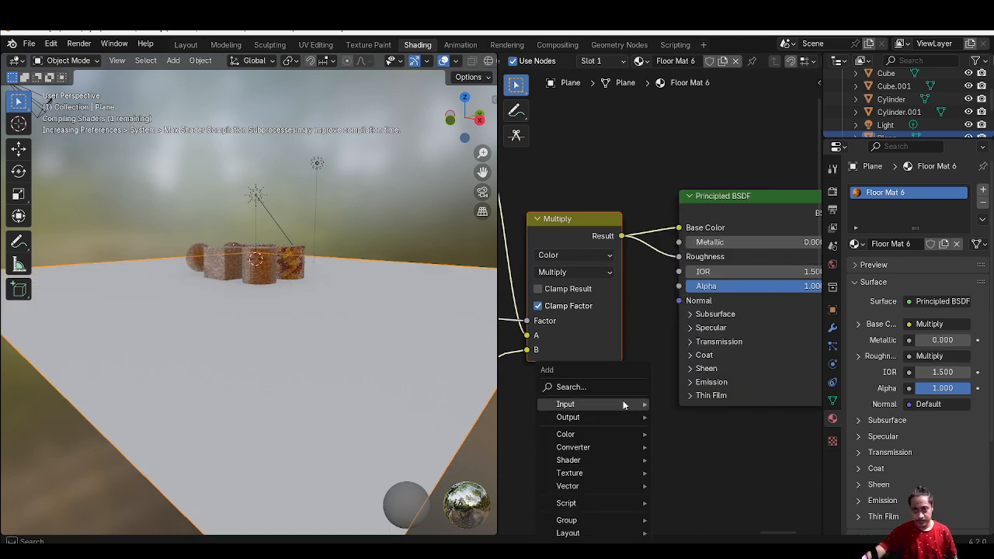
pyautogui.click(610, 389)
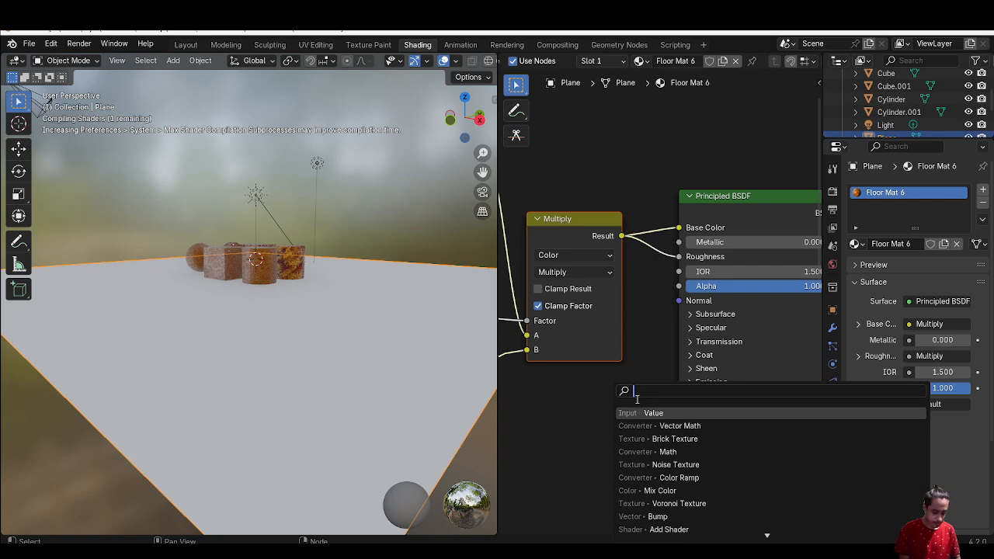
pyautogui.write('bum')
pyautogui.press('Return')
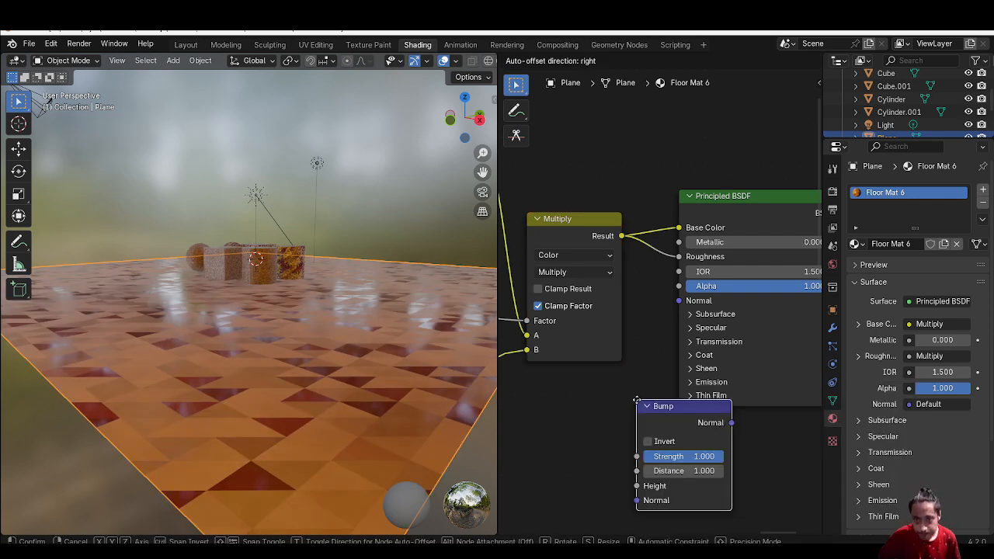
pyautogui.click(541, 386)
pyautogui.moveTo(622, 237); pyautogui.dragTo(552, 470)
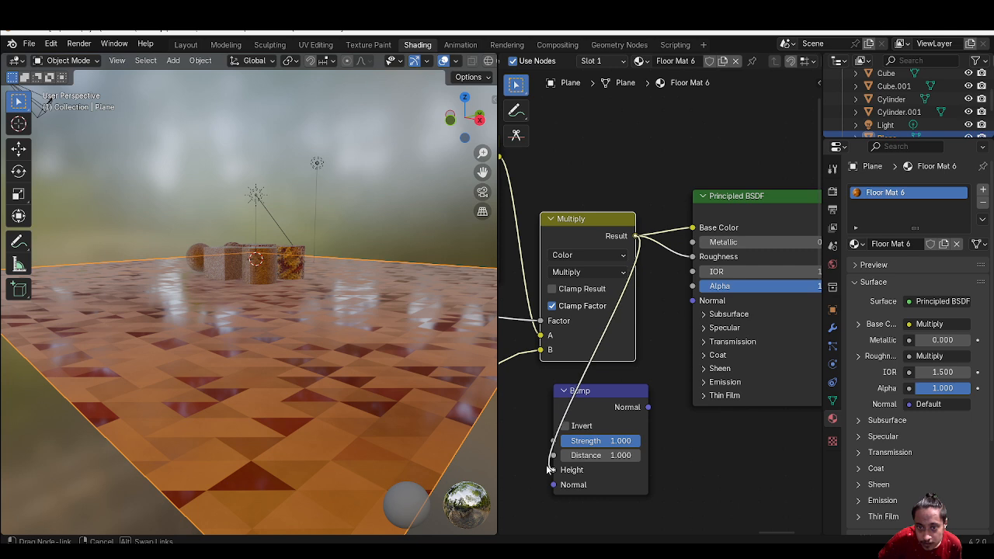
# - Connect the Bump node's Normal output to the Principled BSDF's Normal input, and move the shader and output nodes away from the color nodes
pyautogui.moveTo(647, 408); pyautogui.dragTo(692, 300)
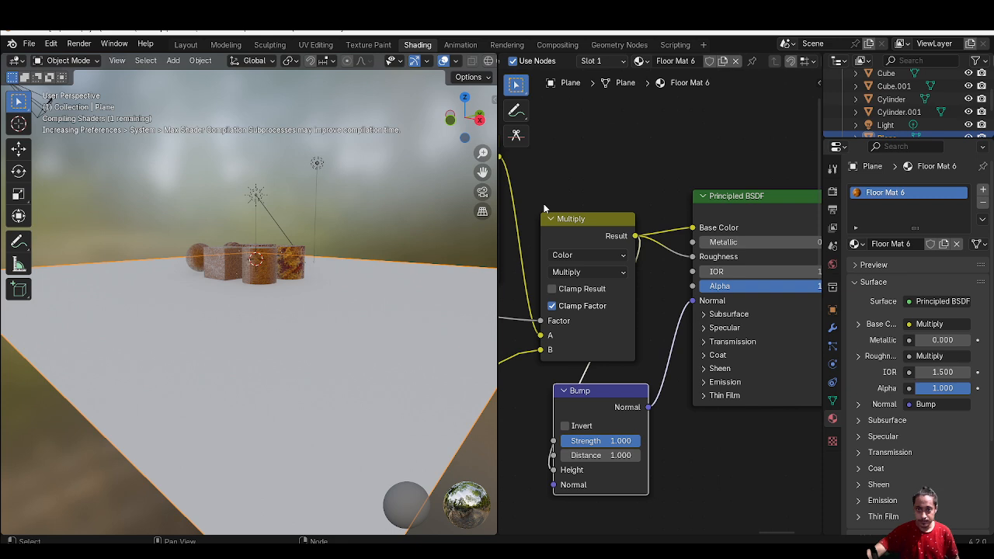
pyautogui.moveTo(600, 236); pyautogui.dragTo(533, 221)
pyautogui.keyDown('ctrl'); pyautogui.moveTo(657, 303); pyautogui.dragTo(559, 459, button='middle'); pyautogui.keyUp('ctrl')
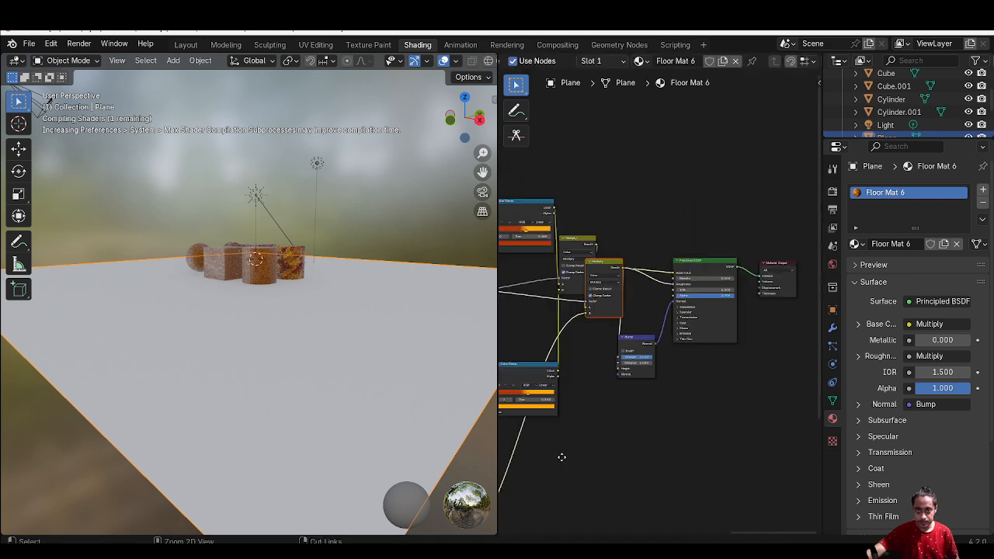
pyautogui.moveTo(664, 214); pyautogui.dragTo(785, 340)
pyautogui.press('g')
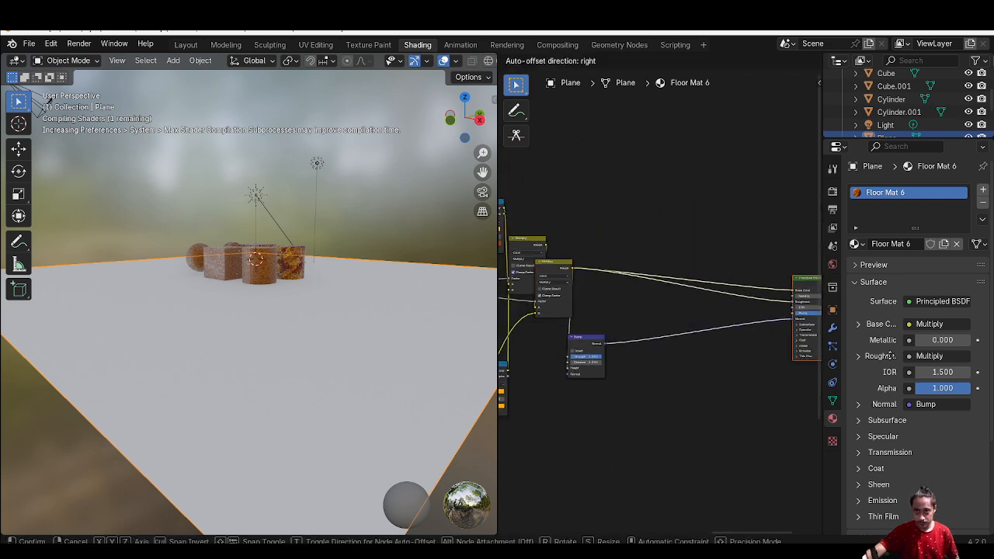
pyautogui.click(814, 363)
# - Move the final color Multiply node and the Bump node together closer to the Principled BSDF, clear of the Color Ramps
pyautogui.moveTo(656, 408); pyautogui.dragTo(777, 396, button='middle')
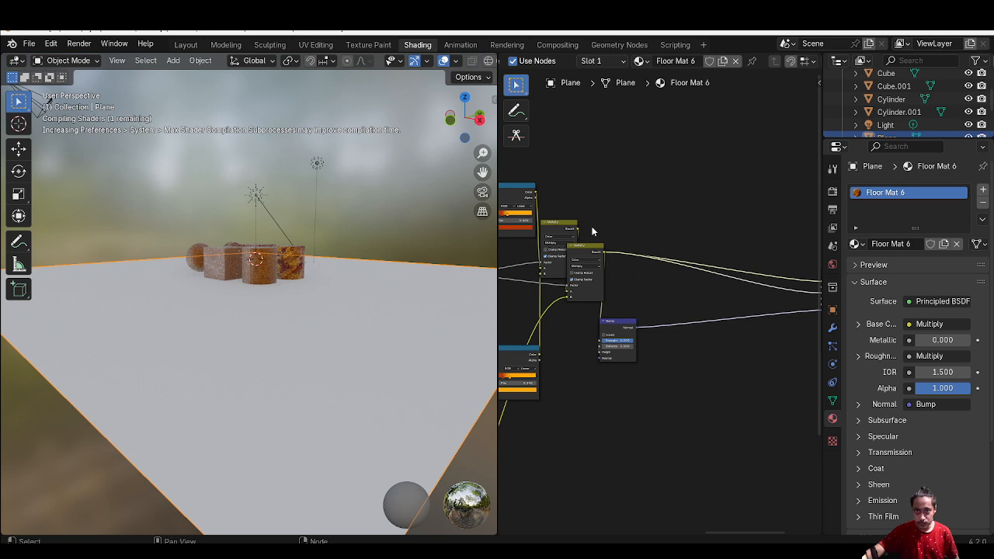
pyautogui.moveTo(592, 230); pyautogui.dragTo(659, 361)
pyautogui.press('g')
pyautogui.click(791, 381)
pyautogui.moveTo(721, 405); pyautogui.dragTo(666, 406, button='middle')
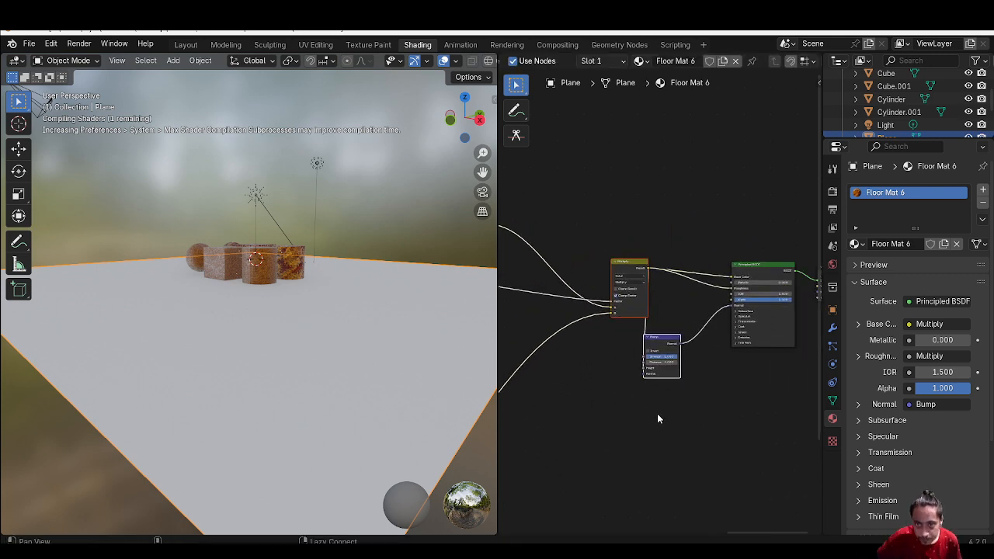
pyautogui.scroll(2, 697, 282)
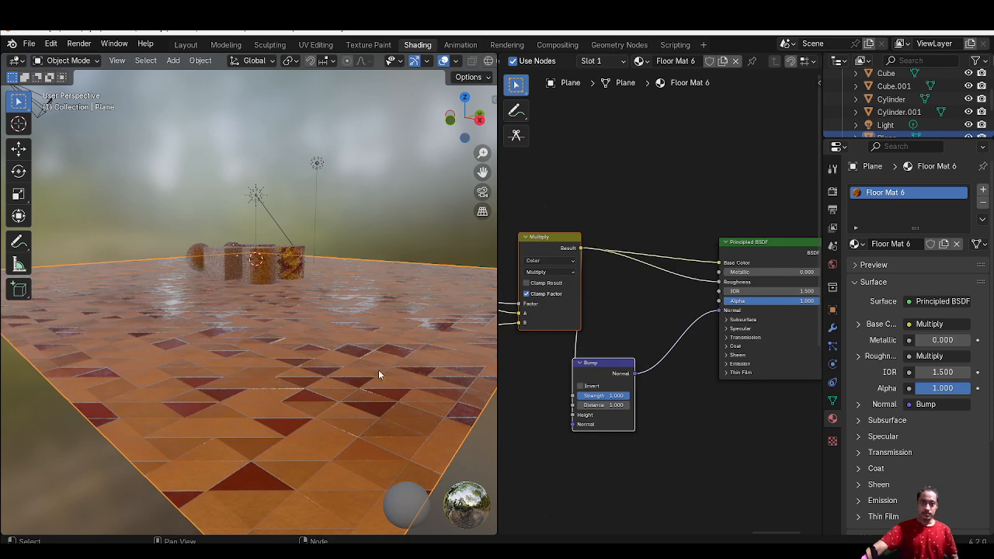
# - Set the Bump node's Strength to 0.620 and inspect the floor relief from several angles
pyautogui.moveTo(322, 336); pyautogui.dragTo(355, 332, button='middle')
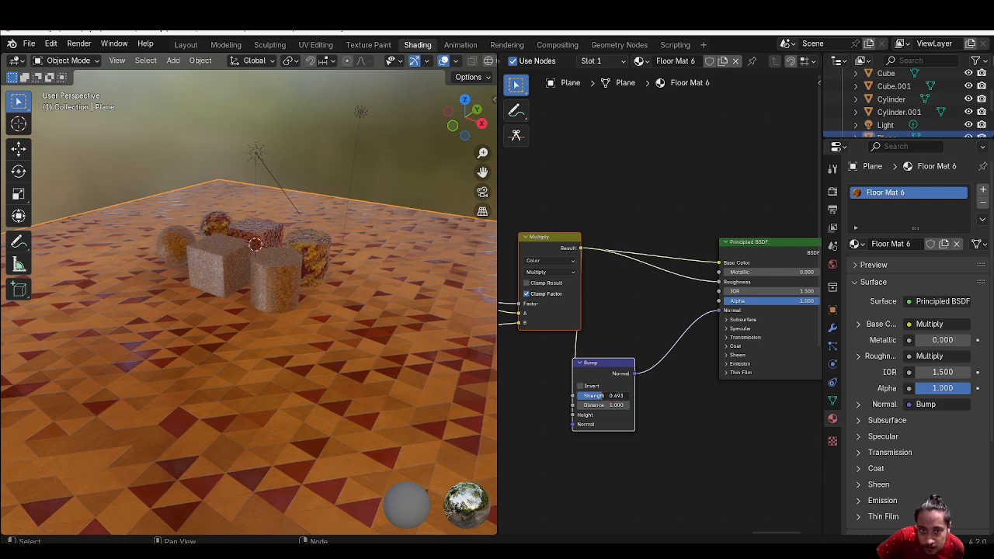
pyautogui.moveTo(105, 400); pyautogui.dragTo(257, 373, button='middle')
# - Compare the floor with Floor Texture 4 by assigning that material to the plane, and switch back to Floor Mat 6
pyautogui.click(239, 294)
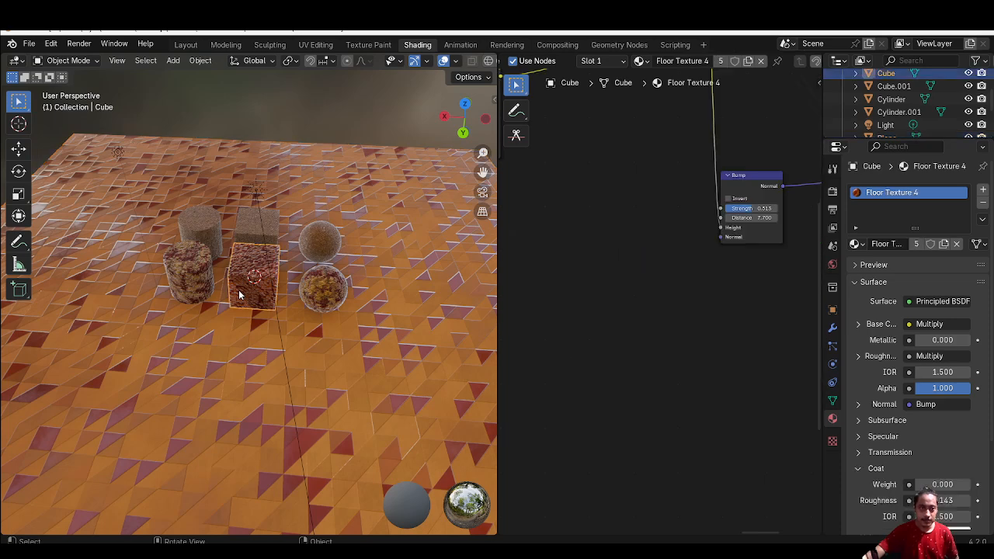
pyautogui.click(373, 354)
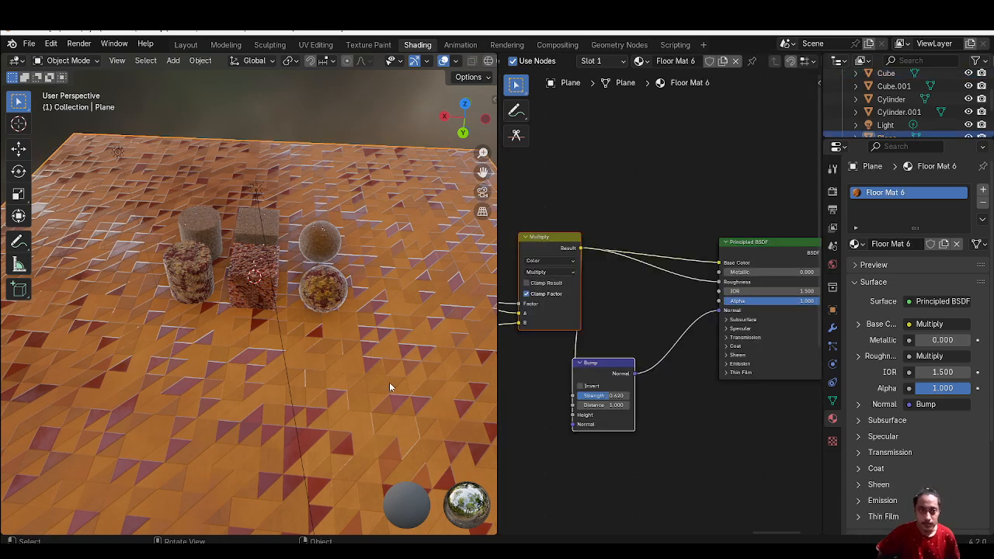
pyautogui.click(639, 61)
pyautogui.click(685, 129)
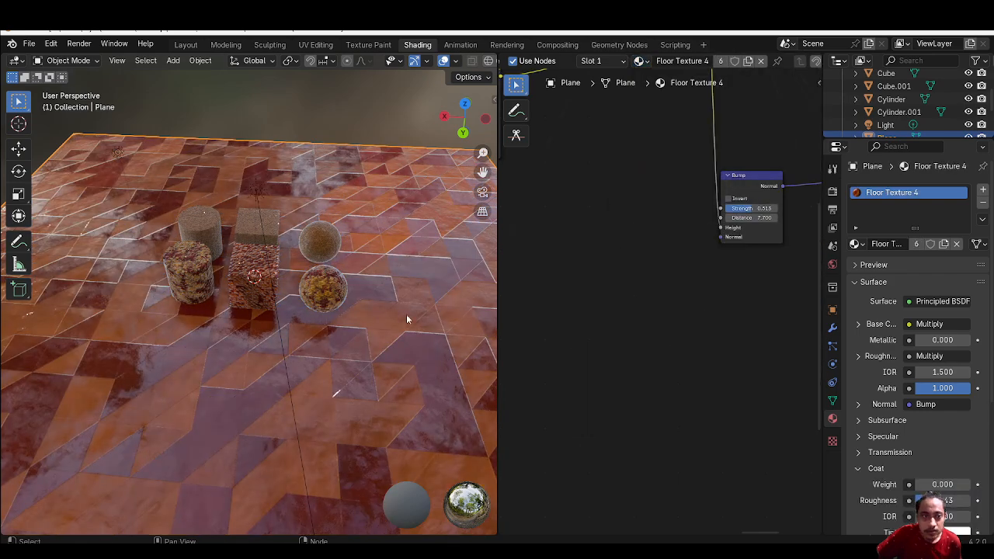
pyautogui.click(640, 61)
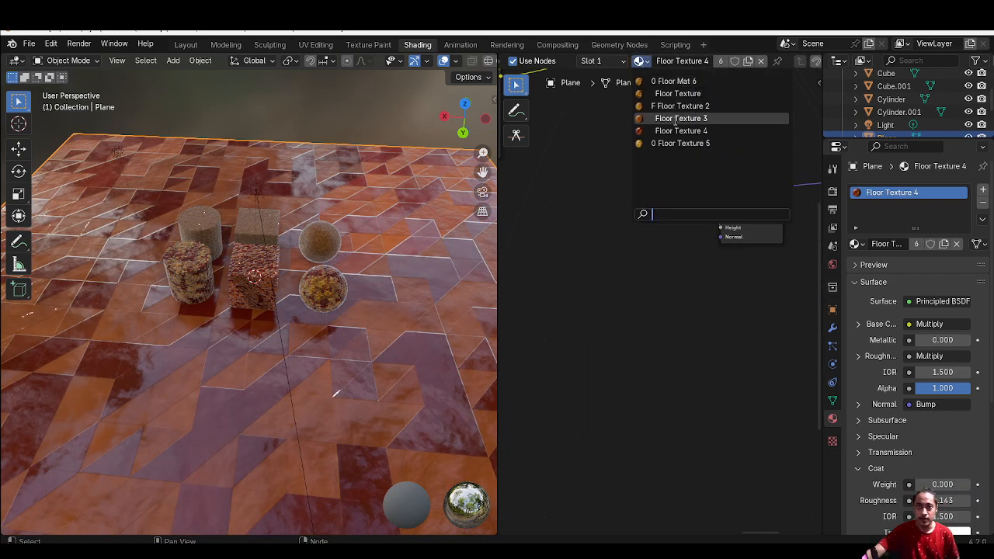
pyautogui.click(677, 80)
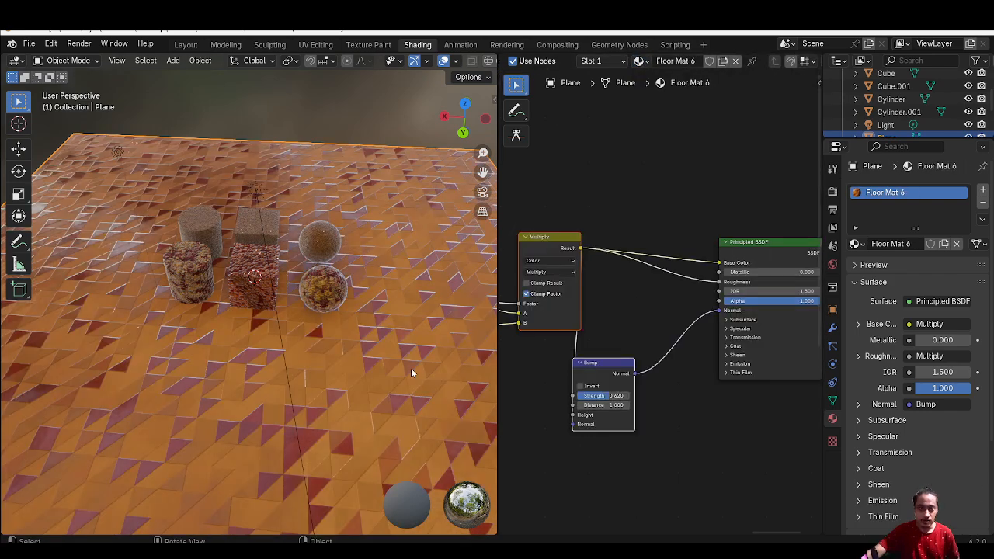
# - Set the Scale of the Noise Texture feeding the upper Add node to 24.200
pyautogui.moveTo(412, 372); pyautogui.dragTo(240, 363, button='middle')
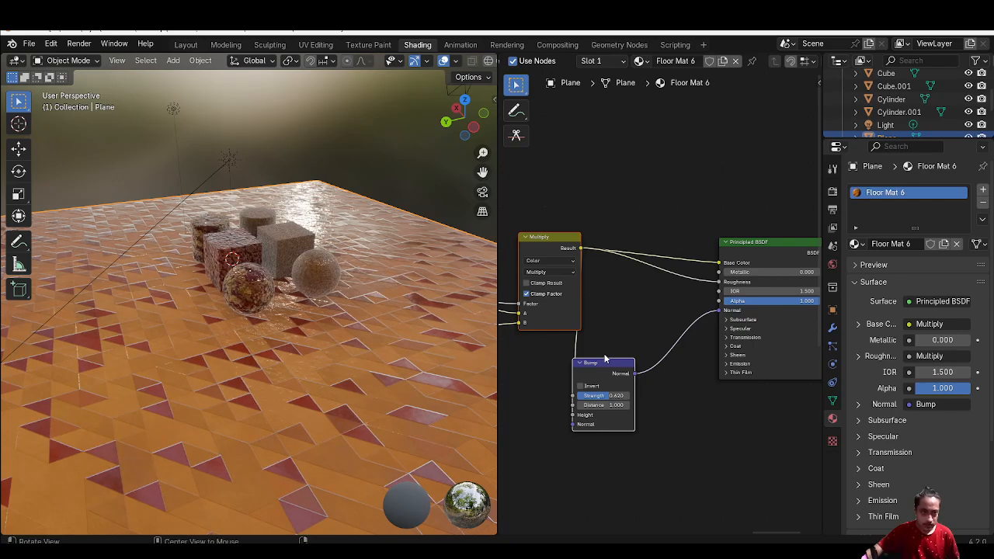
pyautogui.moveTo(606, 359); pyautogui.dragTo(785, 391, button='middle')
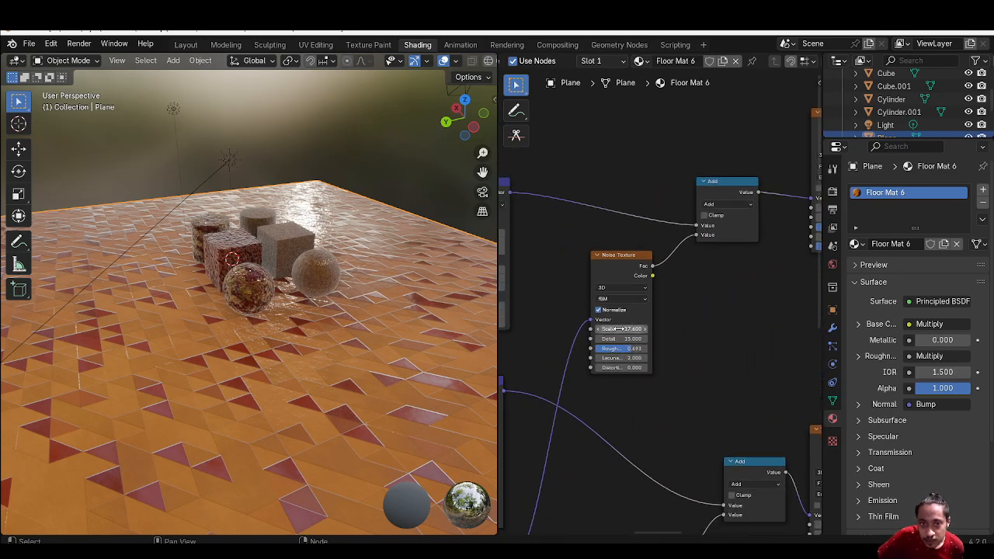
pyautogui.moveTo(618, 328); pyautogui.dragTo(678, 328)
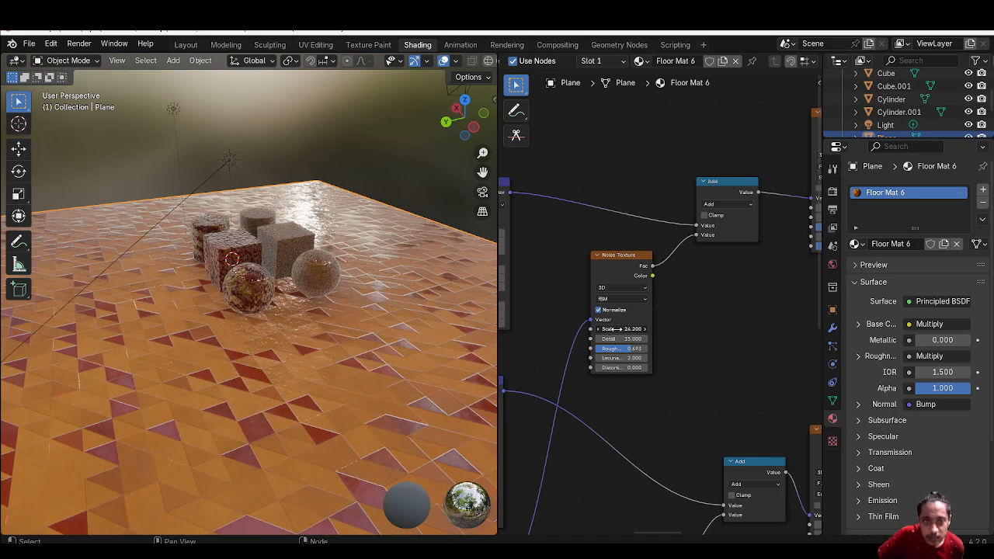
# - Set the upper Voronoi Texture's Scale to 15.700 and the Scale of the Noise Texture below it to 10.000
pyautogui.moveTo(746, 379); pyautogui.dragTo(621, 424, button='middle')
pyautogui.moveTo(707, 252); pyautogui.dragTo(734, 251)
pyautogui.moveTo(768, 387)
pyautogui.mouseDown()
pyautogui.moveTo(804, 386)
pyautogui.moveTo(768, 386)
pyautogui.mouseUp()
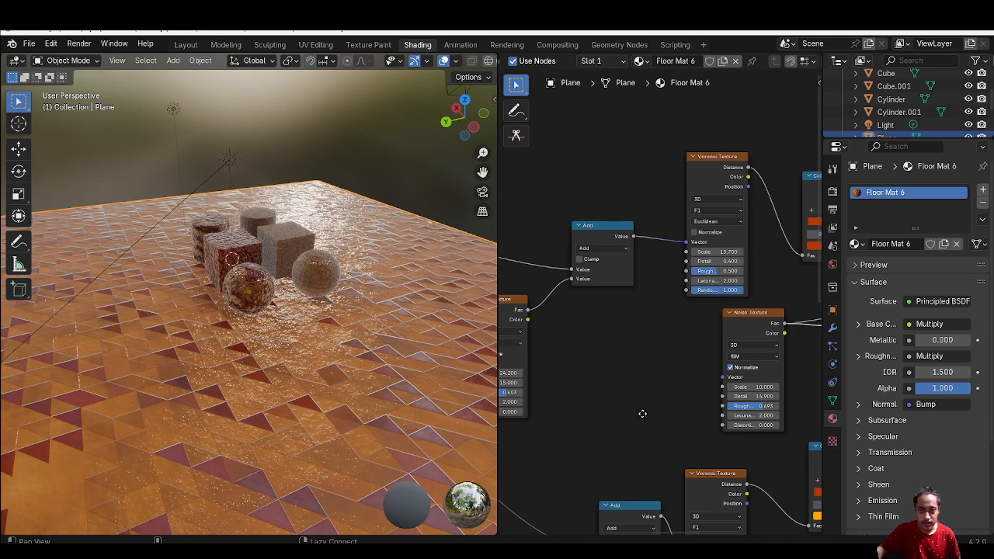
# - Set the Scale of the Noise Texture feeding the lower Add node to 1.400
pyautogui.moveTo(642, 414)
pyautogui.mouseDown(button='middle')
pyautogui.moveTo(510, 404)
pyautogui.moveTo(545, 317)
pyautogui.moveTo(729, 360)
pyautogui.moveTo(755, 271)
pyautogui.mouseUp(button='middle')
pyautogui.moveTo(583, 399); pyautogui.dragTo(645, 343, button='middle')
pyautogui.moveTo(568, 380); pyautogui.dragTo(569, 380)
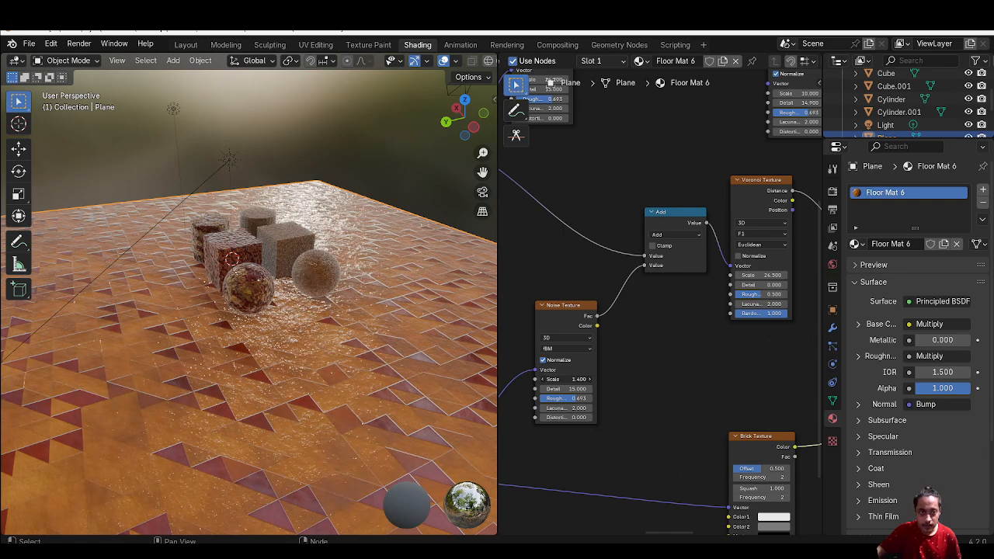
# - Set the Value node feeding the vector node after the second Multiply to 11.500 to enlarge the floor's triangles
pyautogui.moveTo(233, 466); pyautogui.dragTo(323, 410, button='middle')
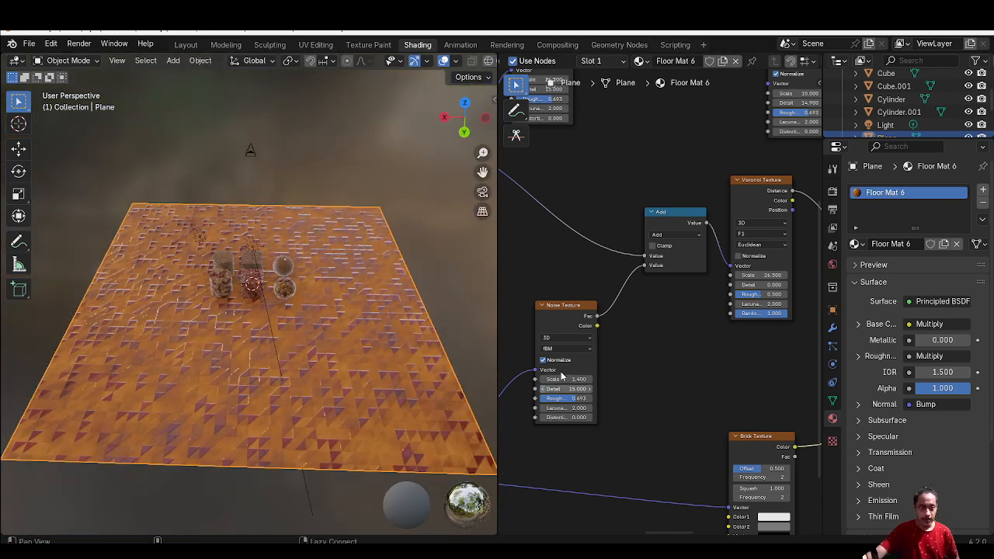
pyautogui.keyDown('alt'); pyautogui.moveTo(561, 376); pyautogui.dragTo(723, 423); pyautogui.keyUp('alt')
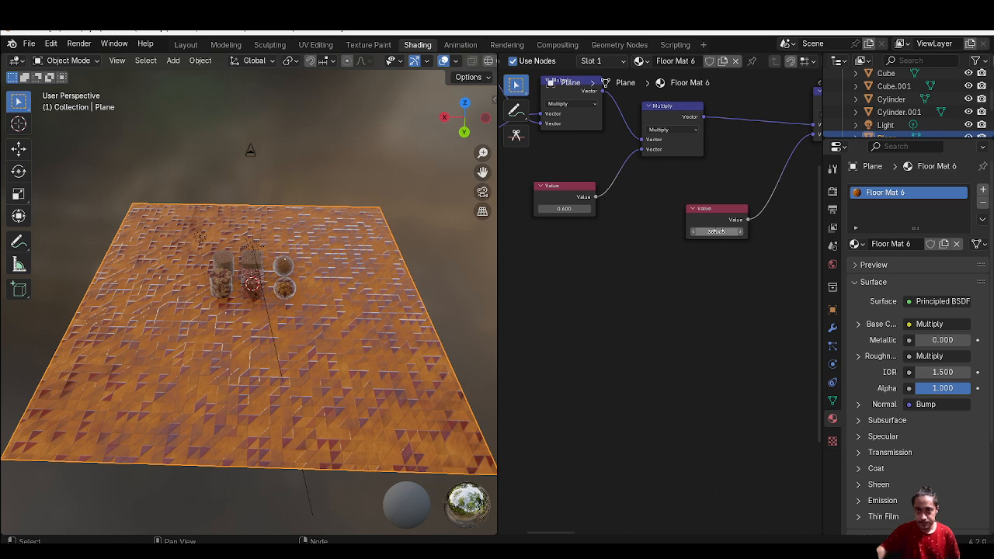
pyautogui.moveTo(715, 231)
pyautogui.mouseDown()
pyautogui.moveTo(771, 231)
pyautogui.moveTo(724, 230)
pyautogui.mouseUp()
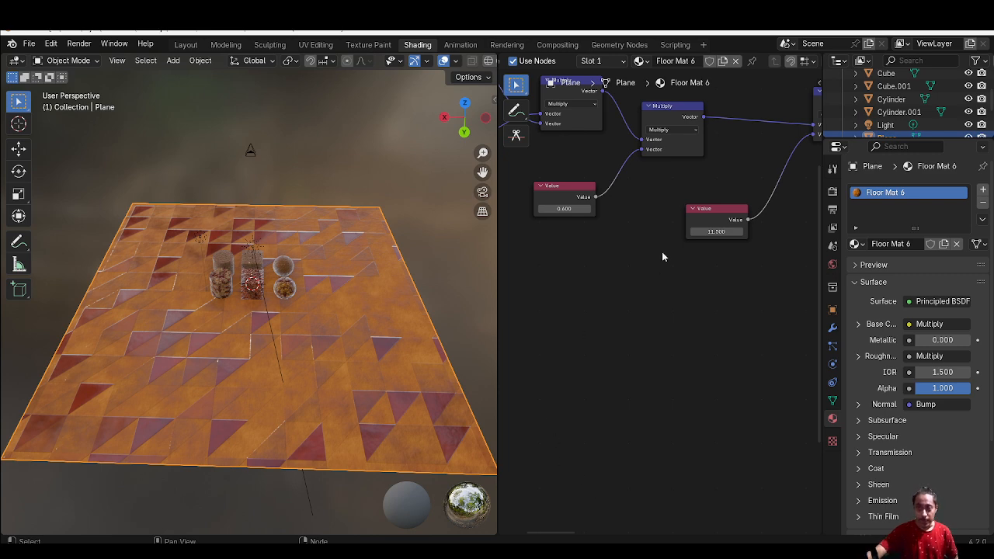
# - Show the 3D viewport's sidebar for the plane and browse its add-on categories
pyautogui.press('n')
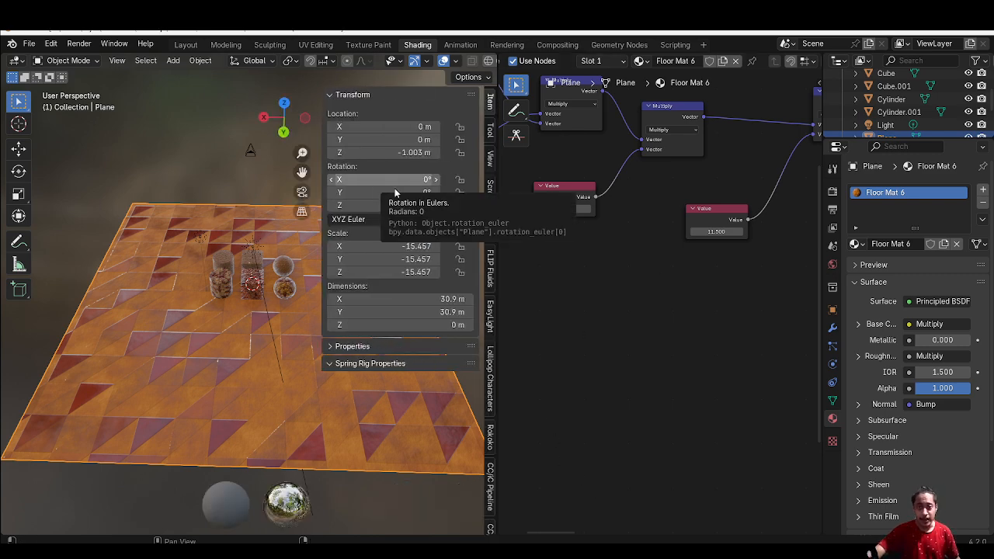
pyautogui.scroll(-3, 491, 250)
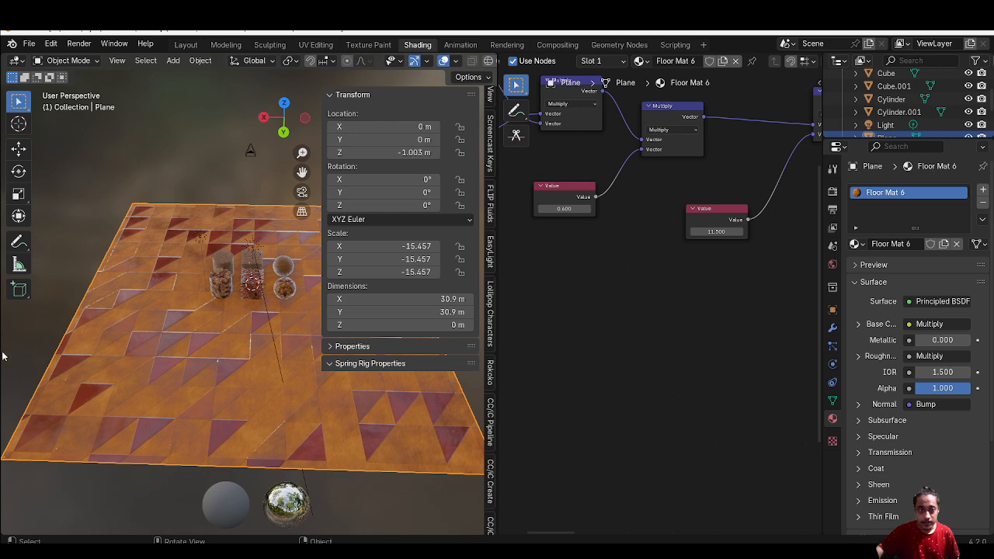